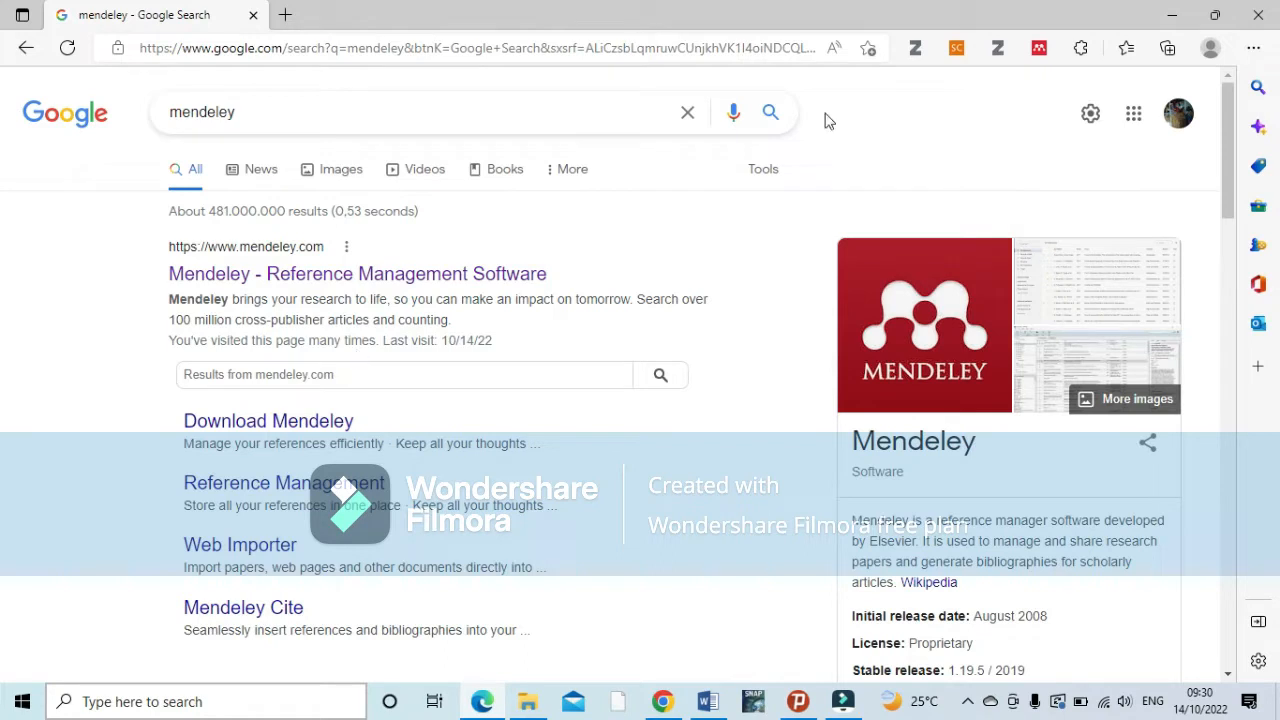
Open the Mendeley website from the Google results, go to the free account creation and visit the online library.
click(278, 113)
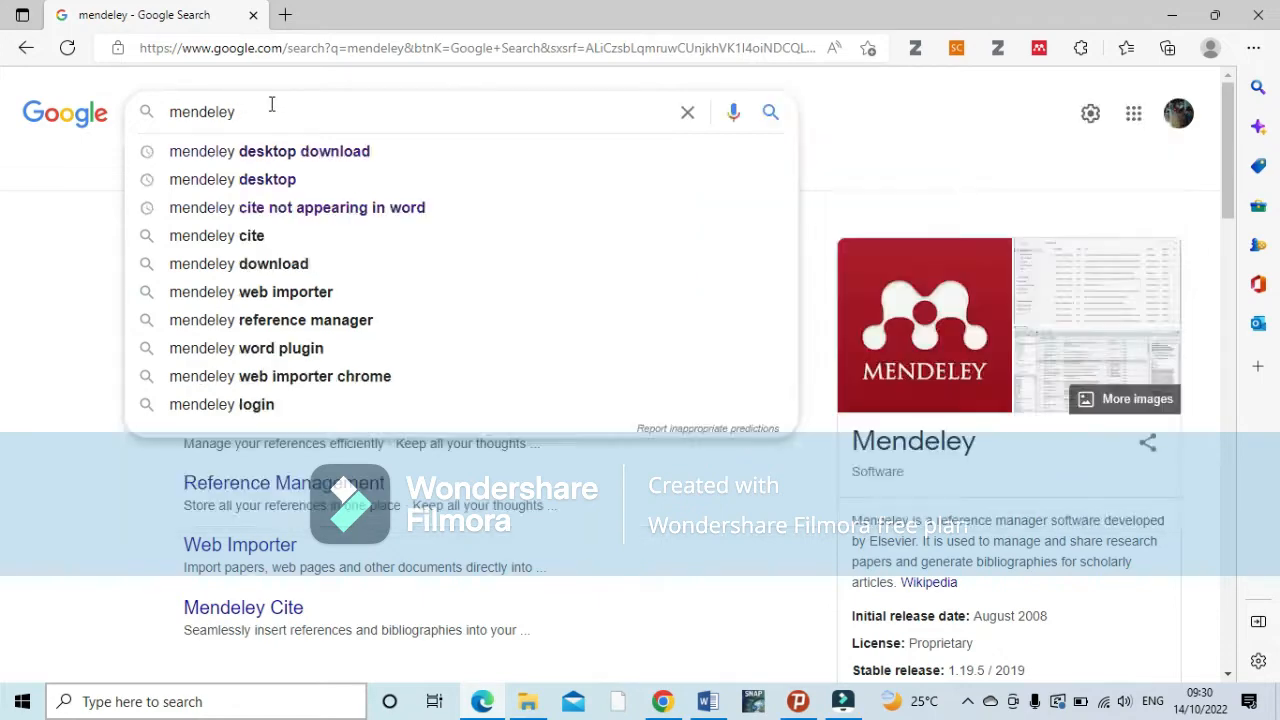
click(361, 274)
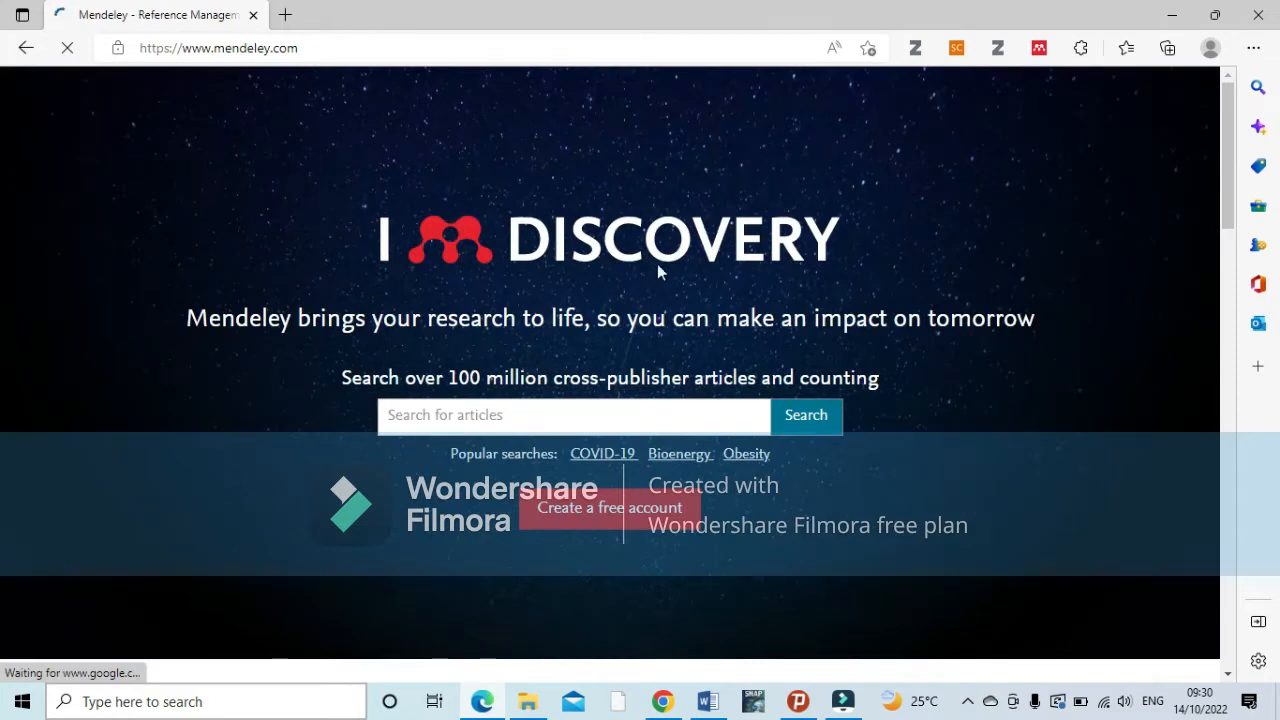
click(632, 520)
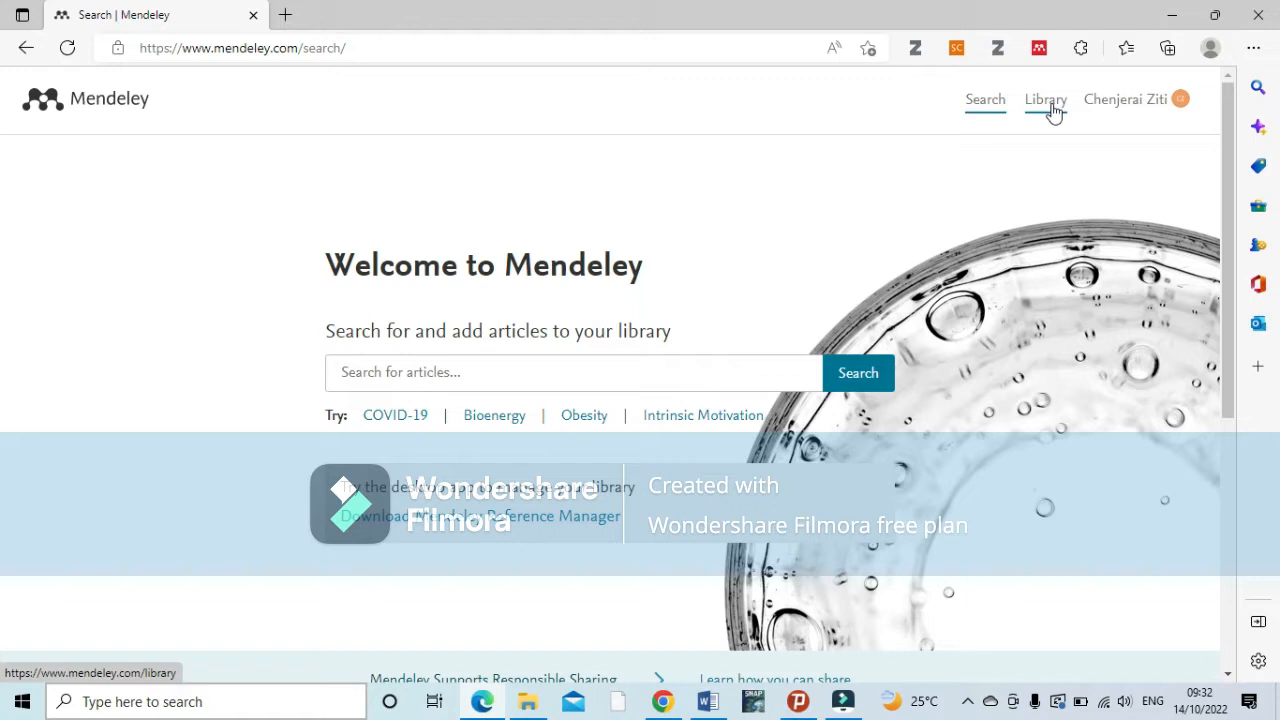
click(1048, 104)
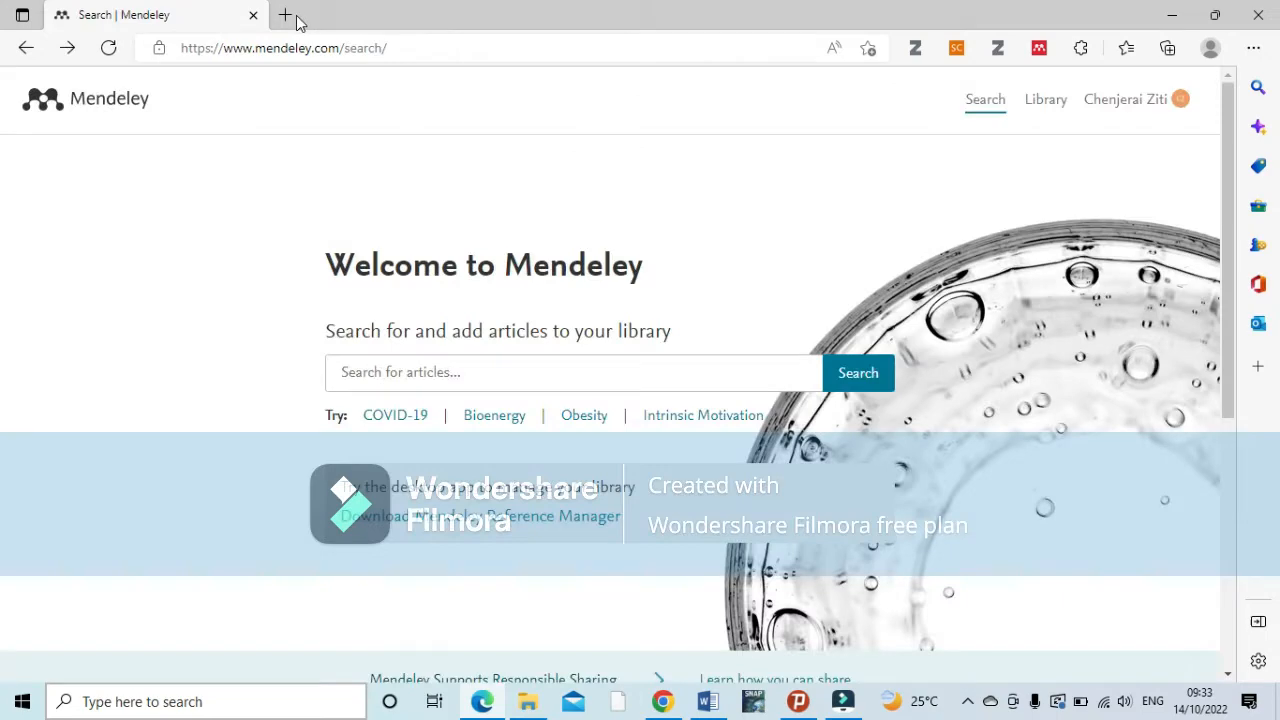
Search Google in a new tab for "mendeley desktop download" and open the Mendeley Desktop 1.19.5 Installers page.
click(286, 15)
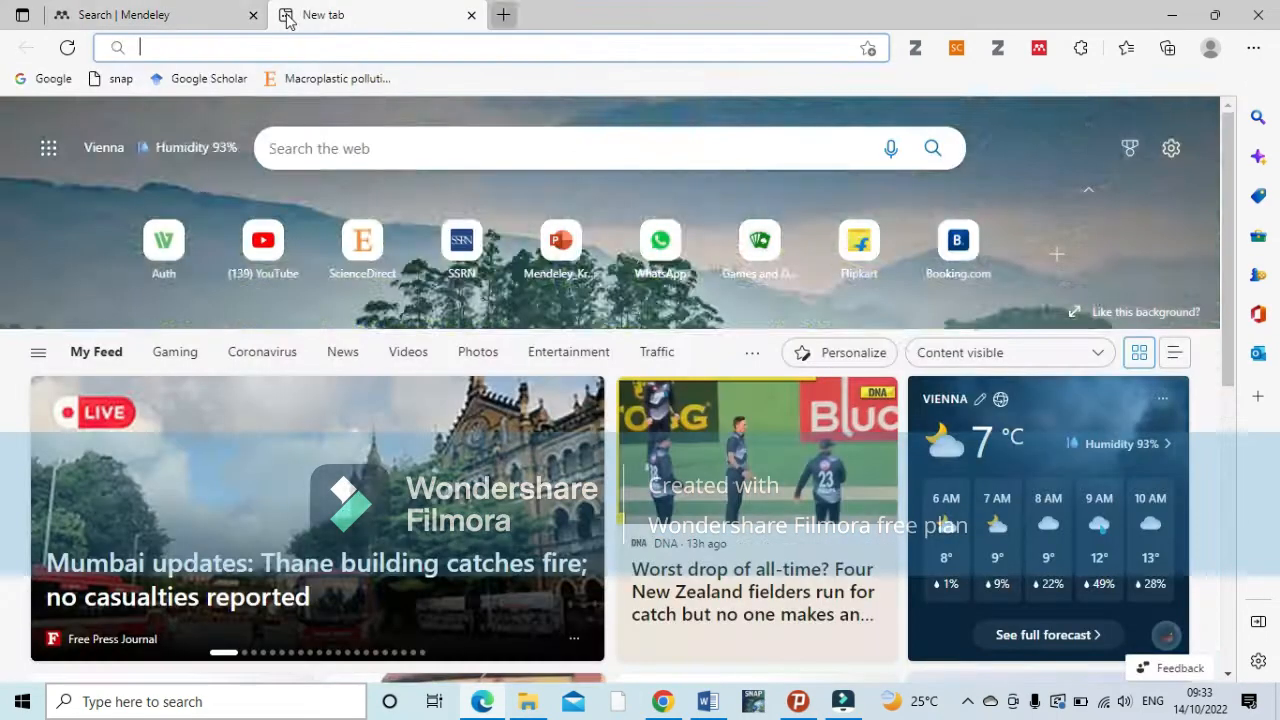
click(60, 86)
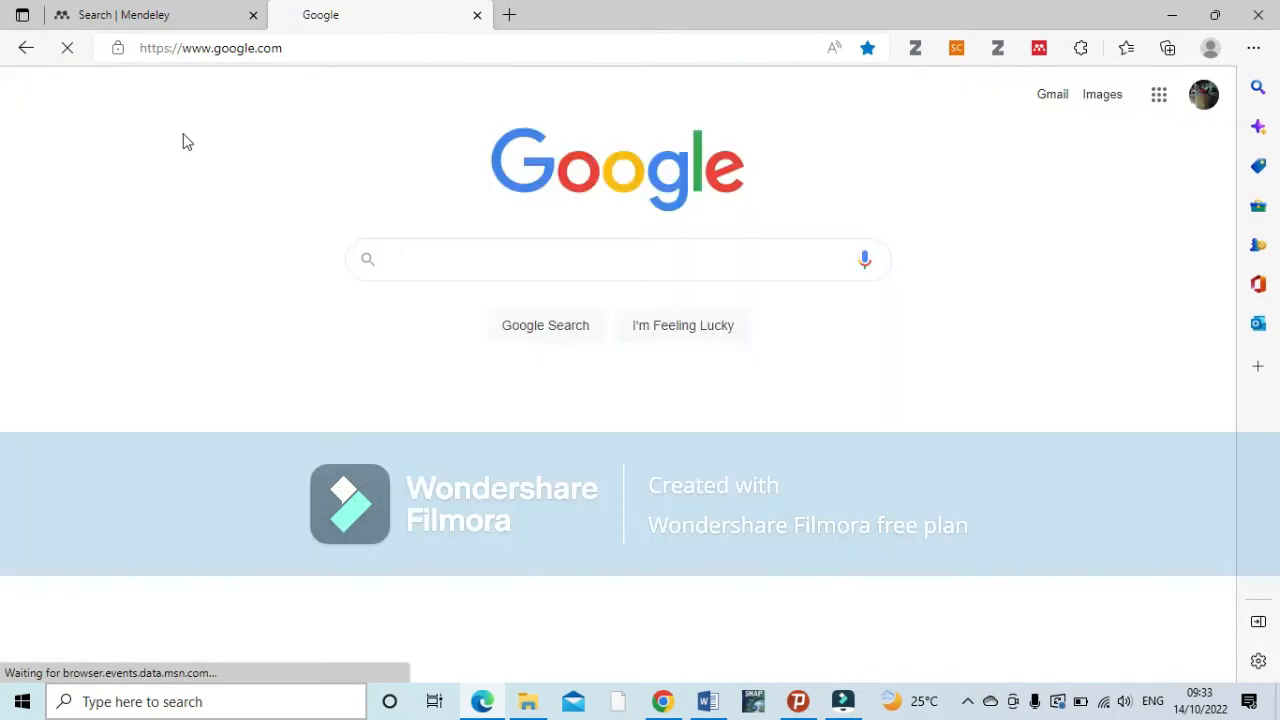
click(437, 264)
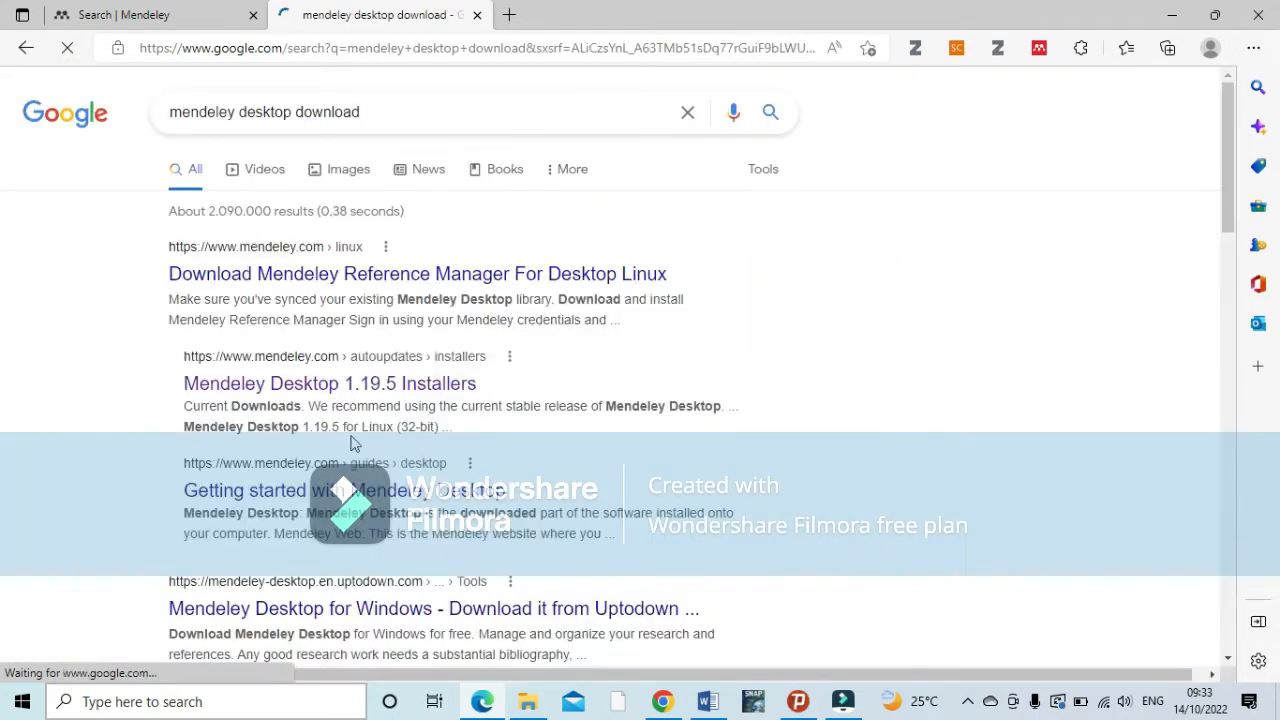
click(318, 395)
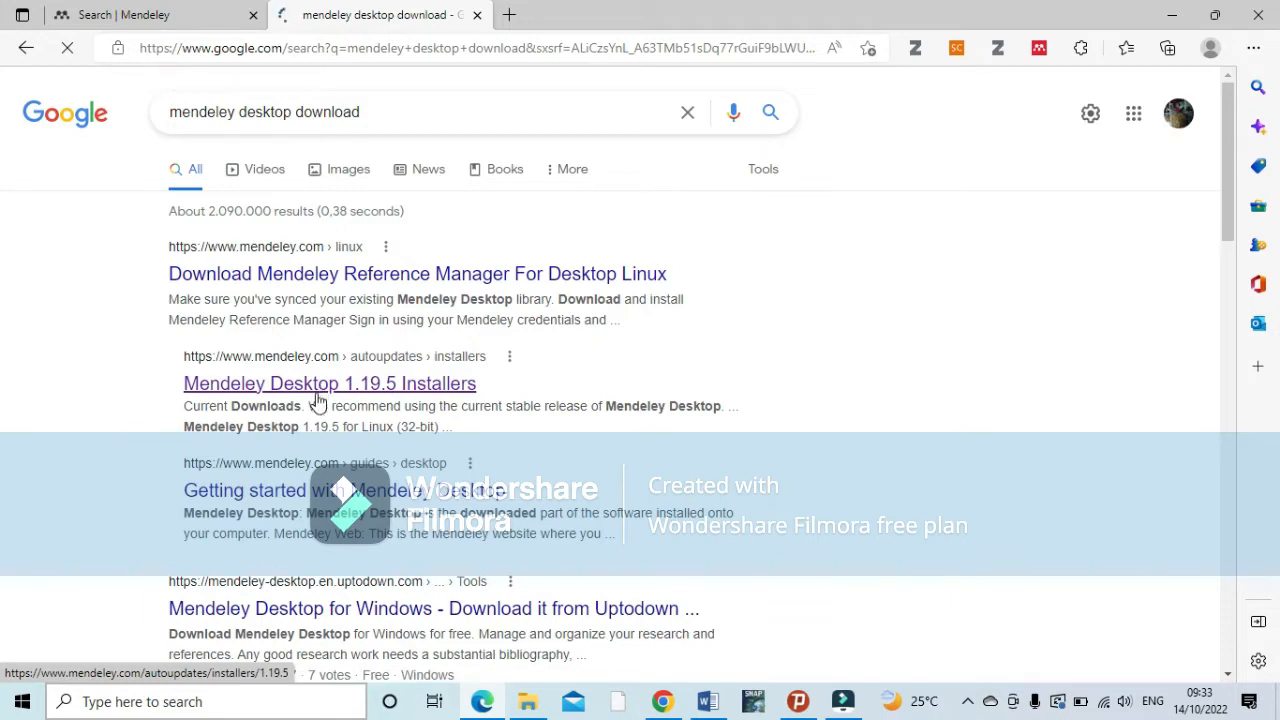
click(382, 390)
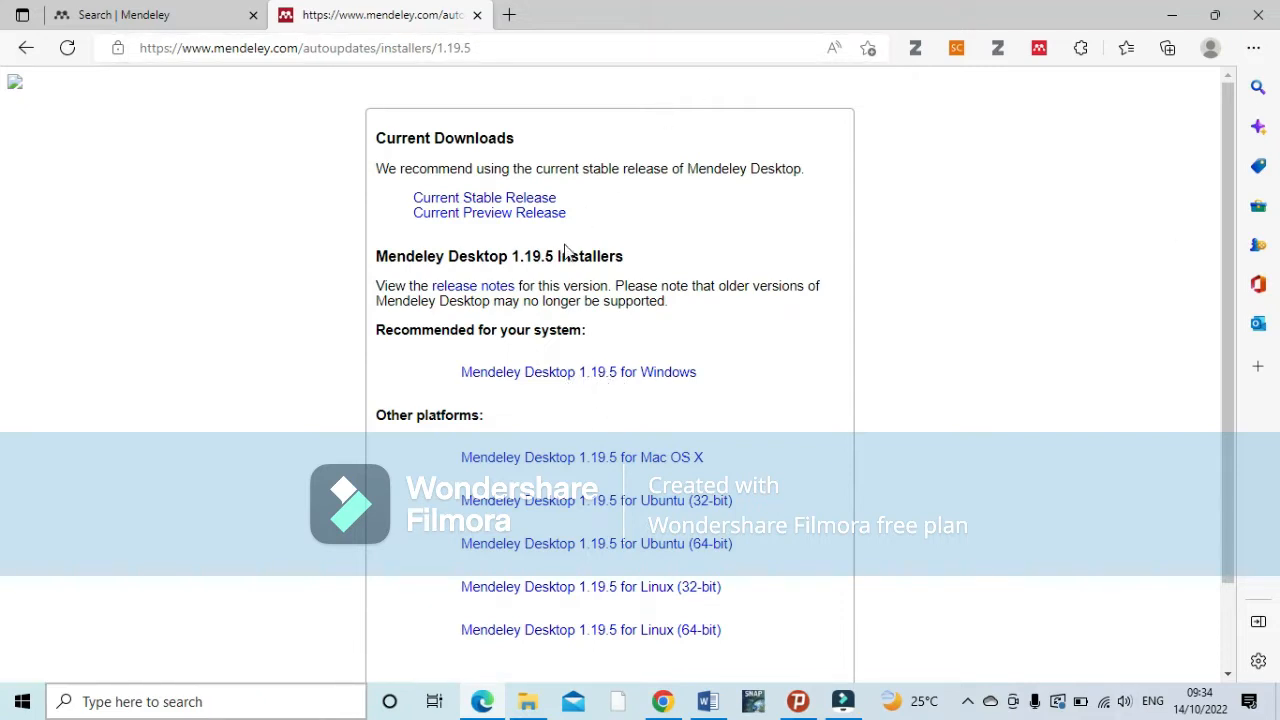
Minimize the browser and launch the installed Mendeley Desktop program from its desktop shortcut.
click(1174, 20)
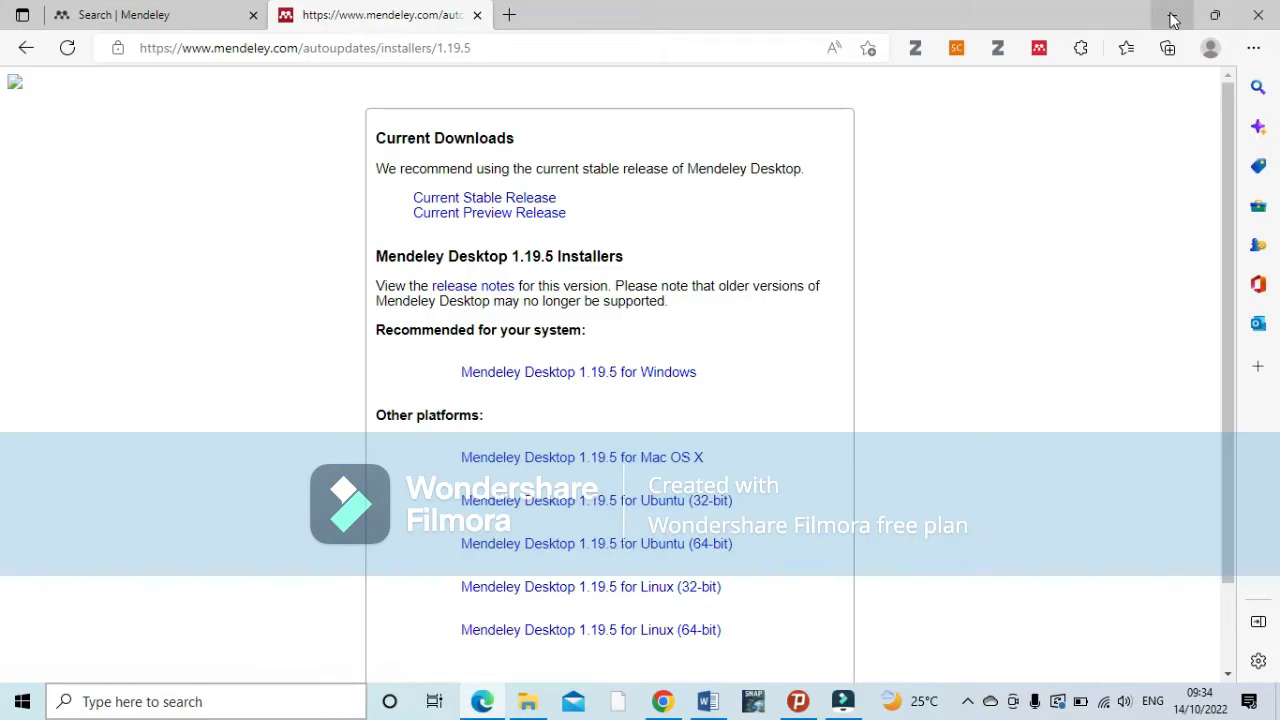
click(1174, 20)
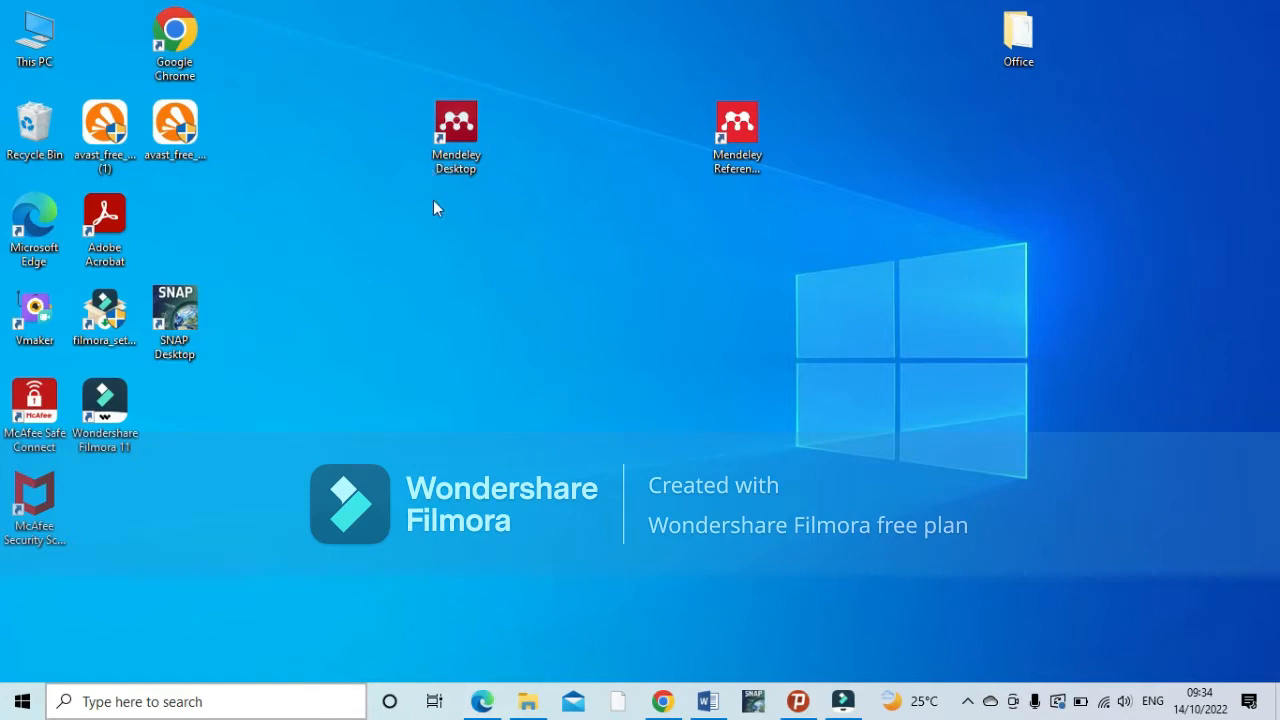
double_click(459, 138)
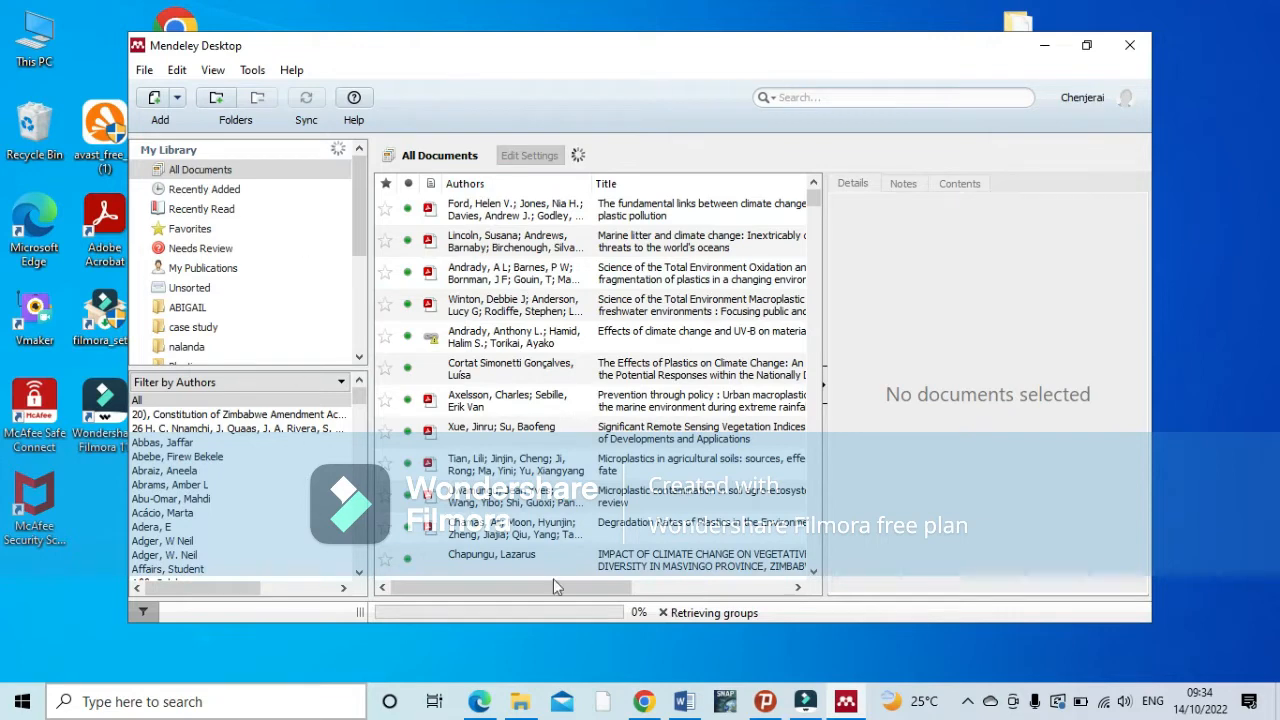
click(1086, 45)
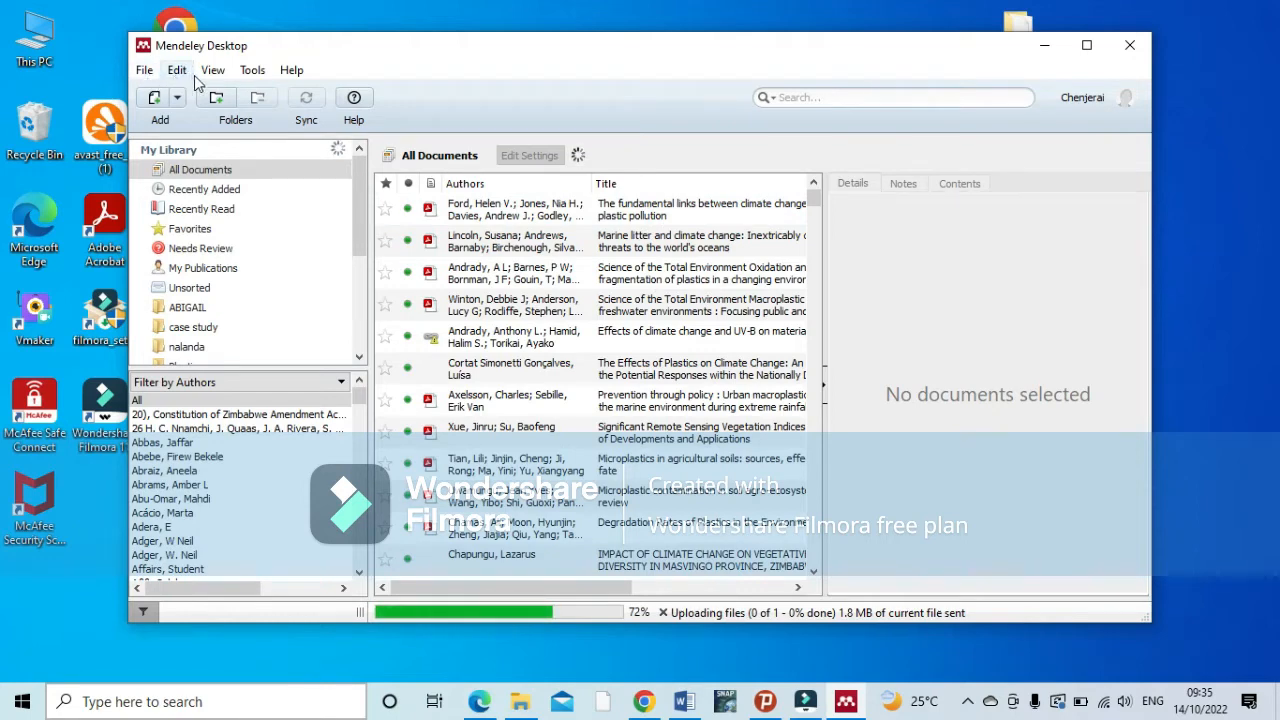
Uninstall the MS Word plugin from Mendeley Desktop, closing Word without saving Document1.
click(256, 72)
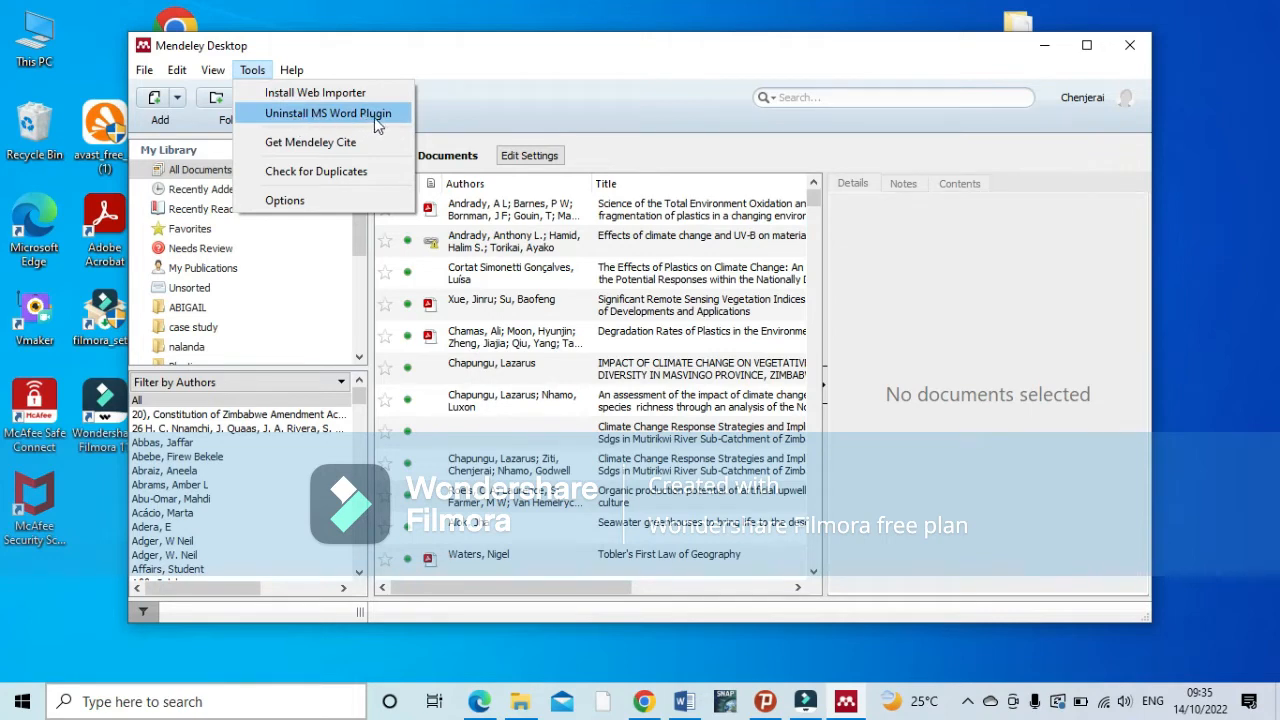
click(297, 115)
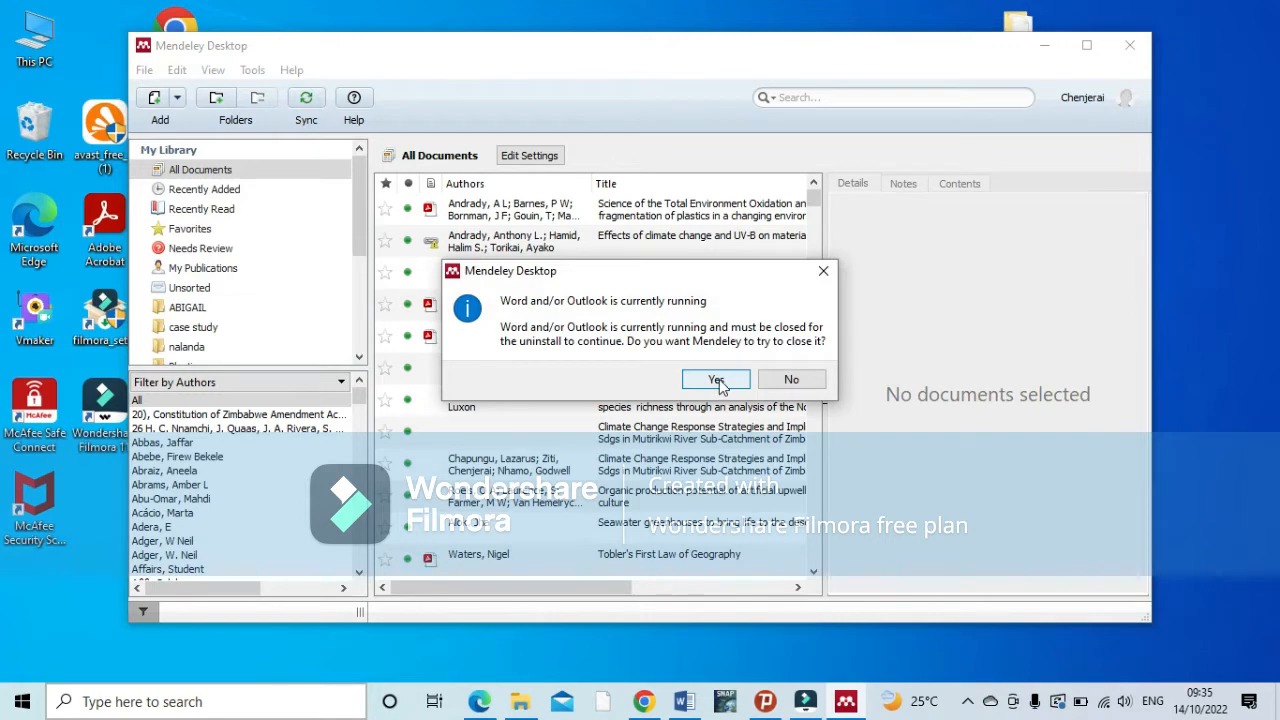
click(688, 706)
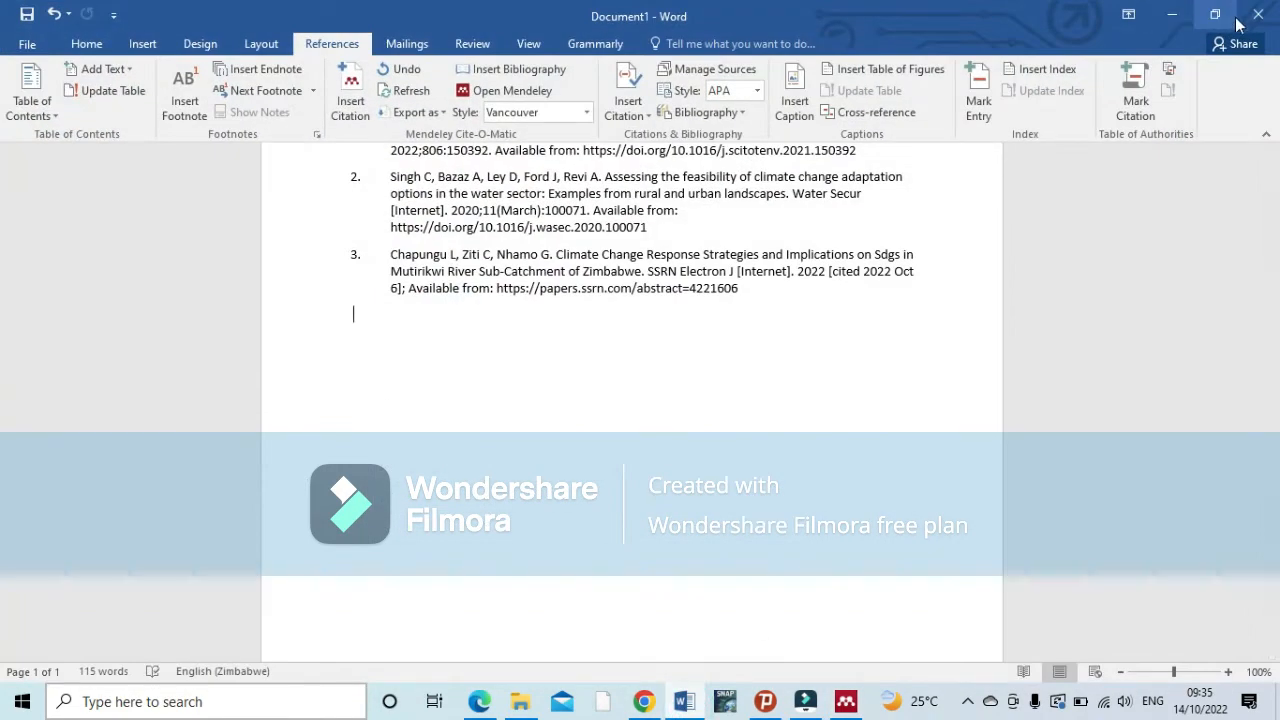
click(1258, 14)
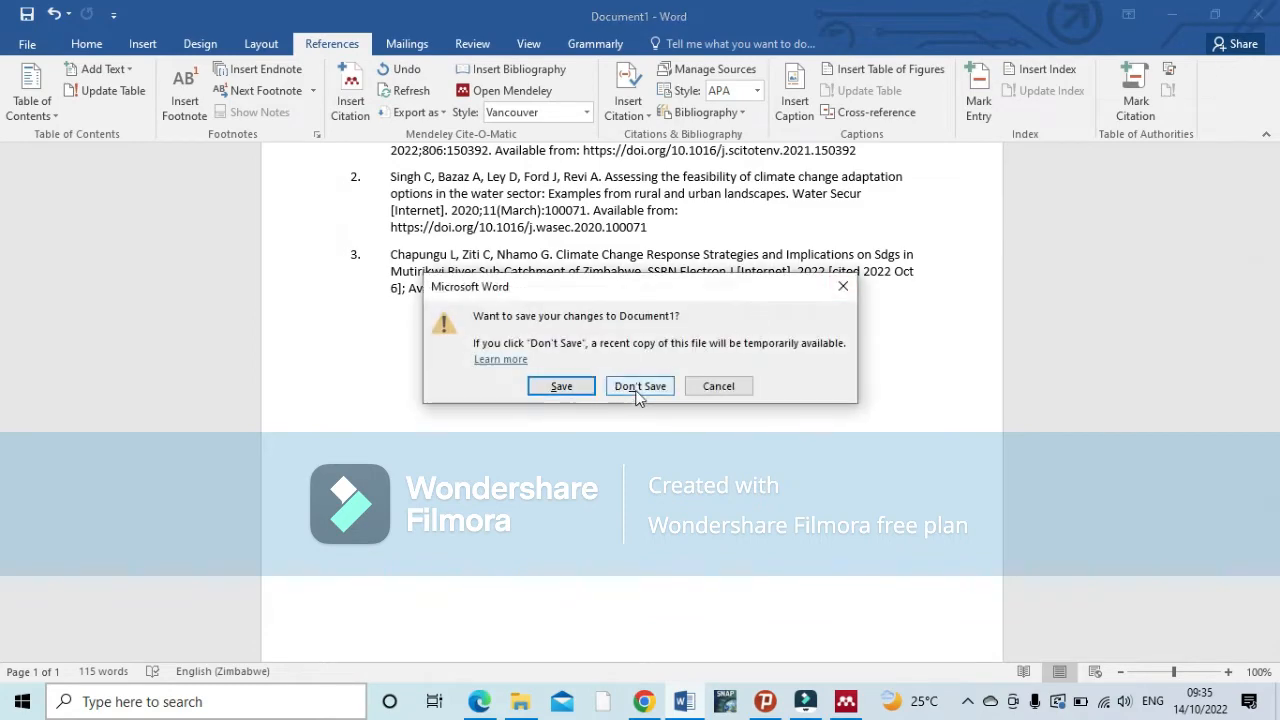
click(638, 390)
click(712, 378)
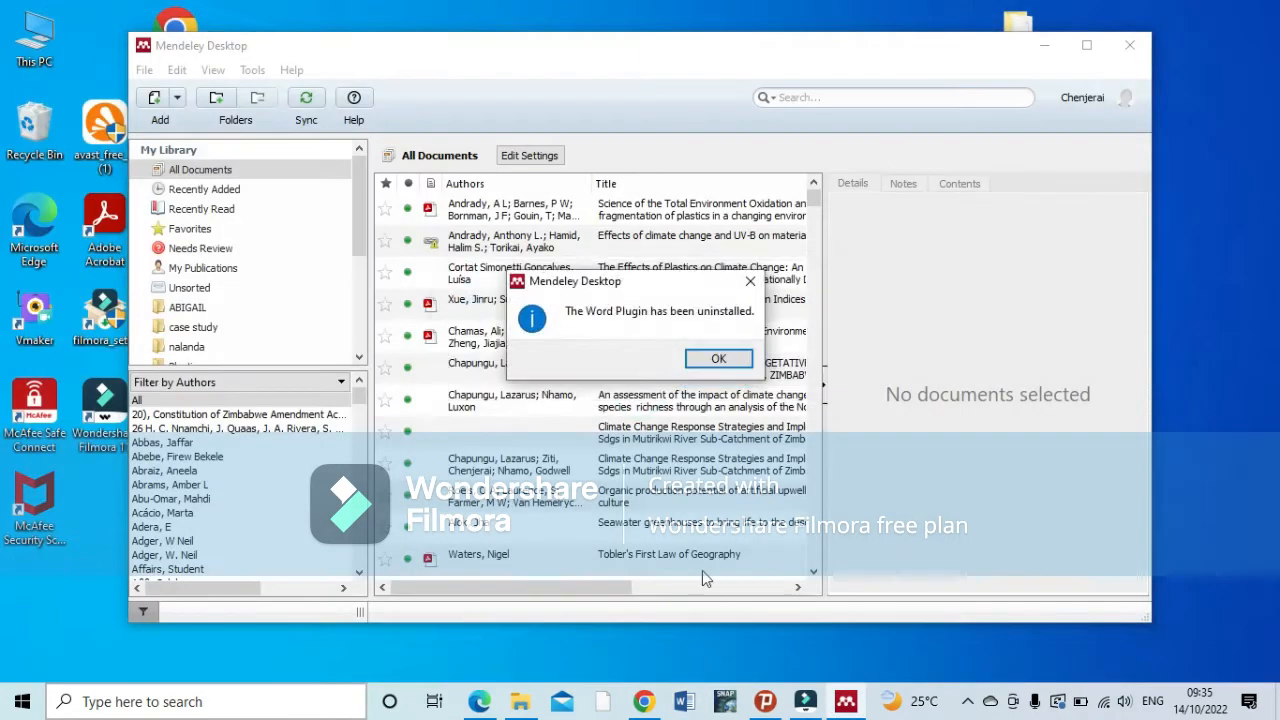
click(722, 362)
Install the MS Word citation plugin again from Mendeley Desktop and dismiss the installation notice.
click(252, 70)
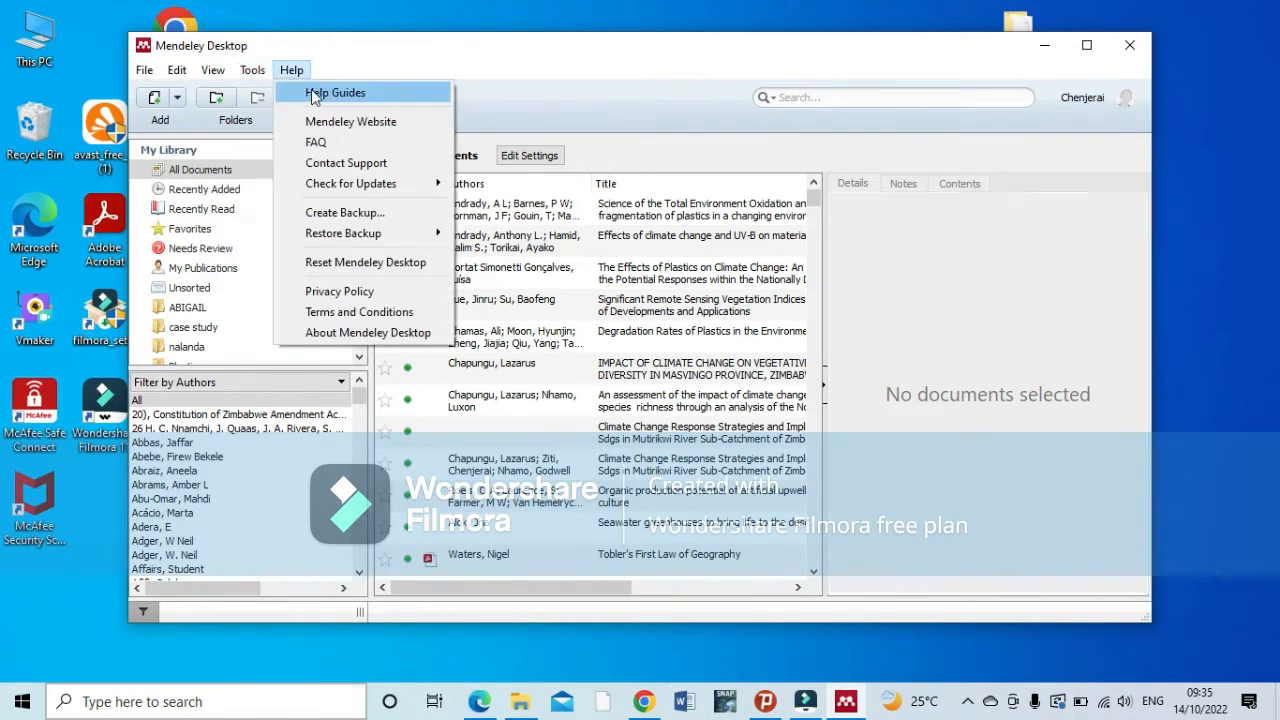
click(256, 76)
click(255, 75)
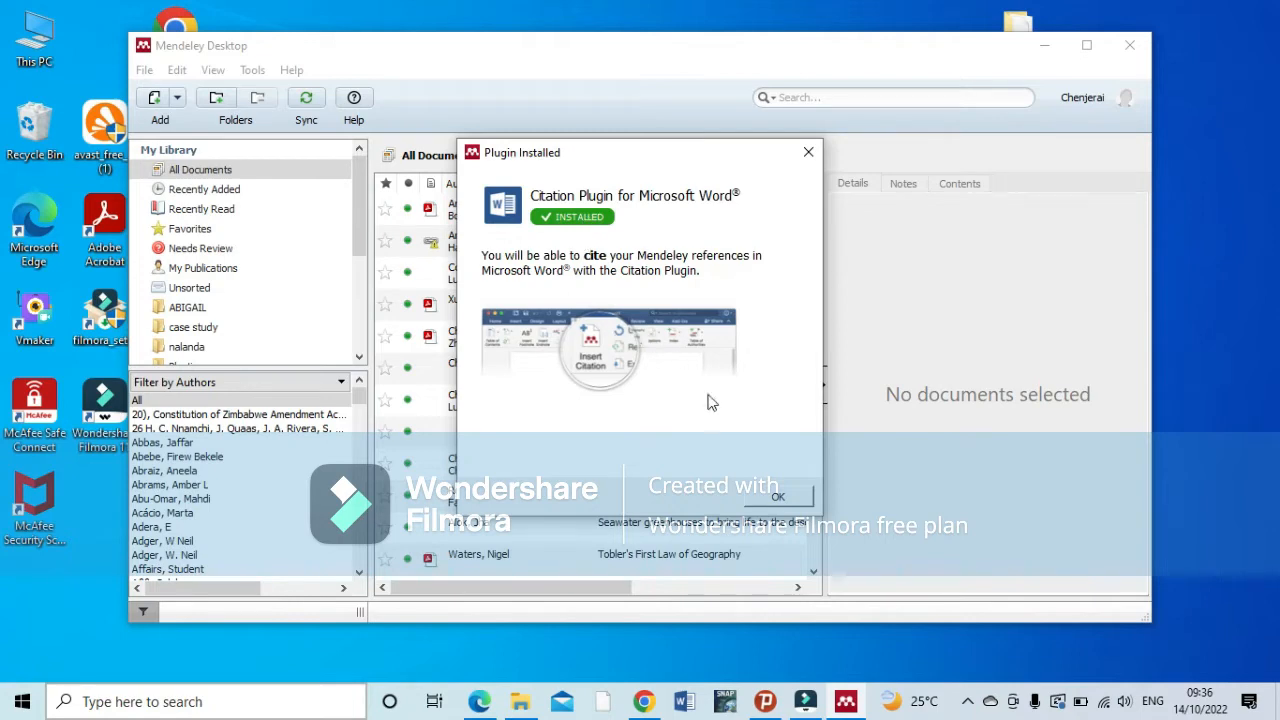
click(781, 497)
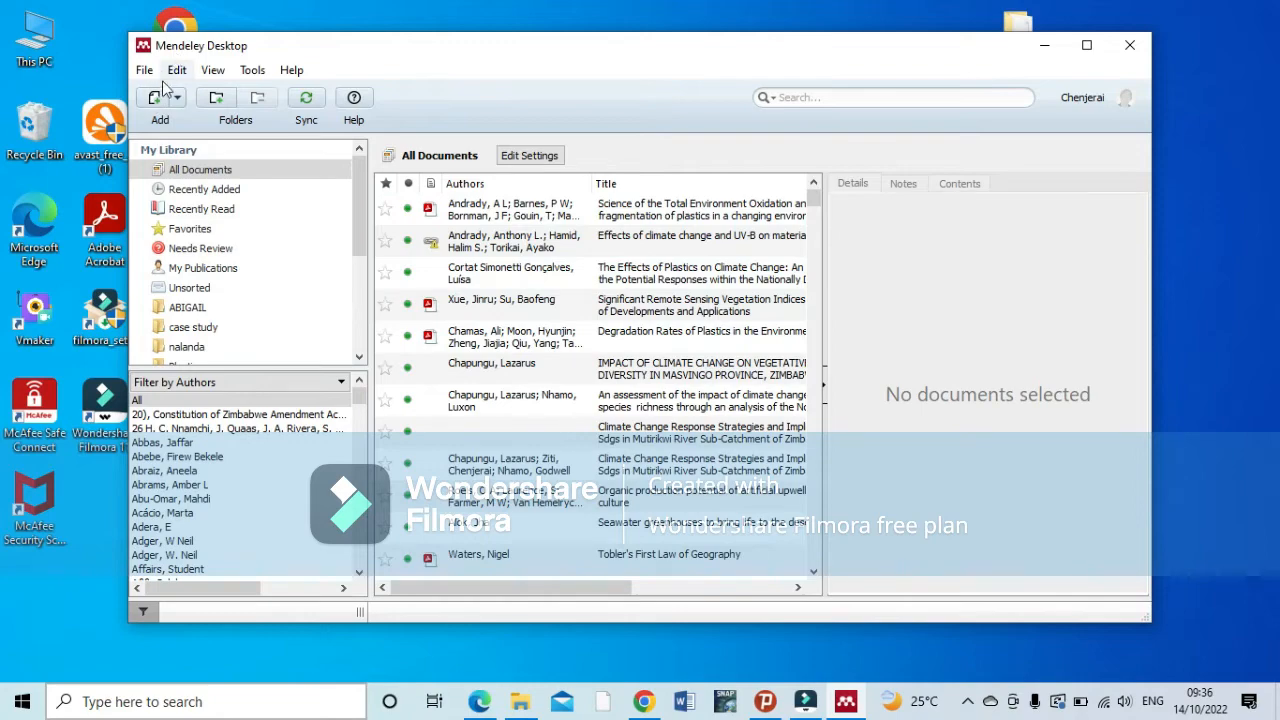
Maximize Mendeley Desktop and add the PDF "plastic and climate change" from the Serminar plastics folder to the library.
click(1087, 45)
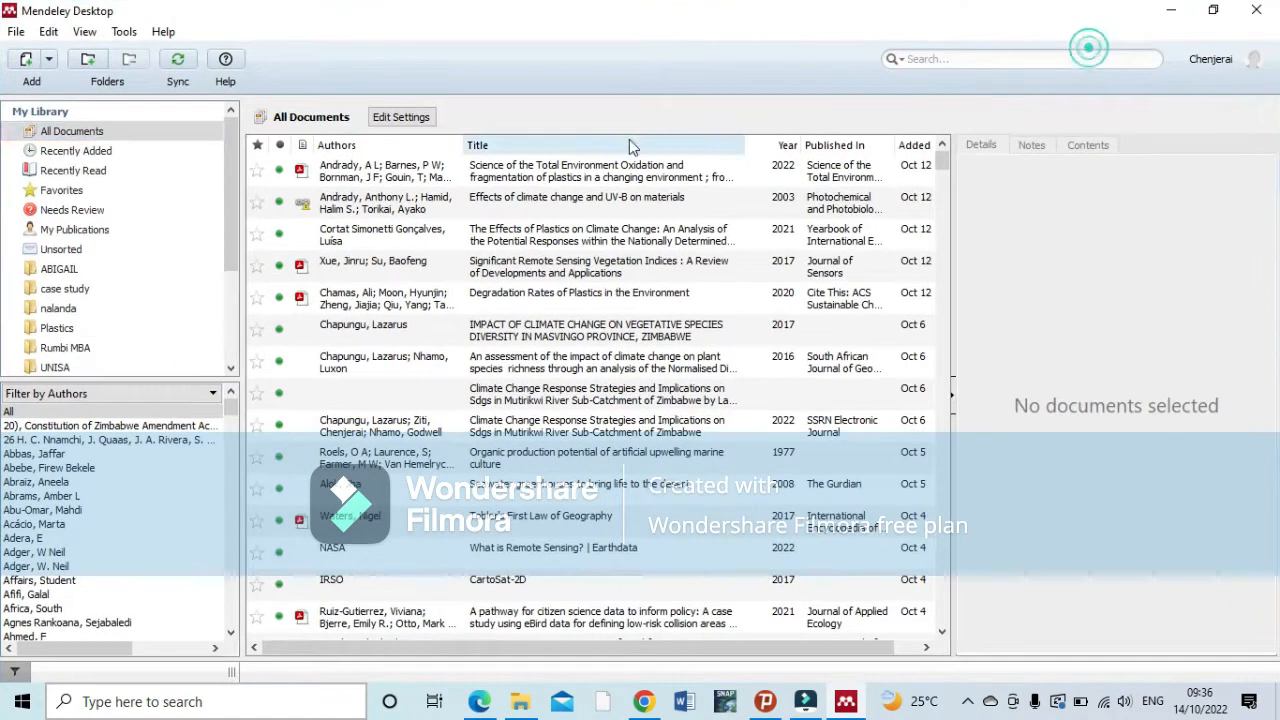
click(27, 59)
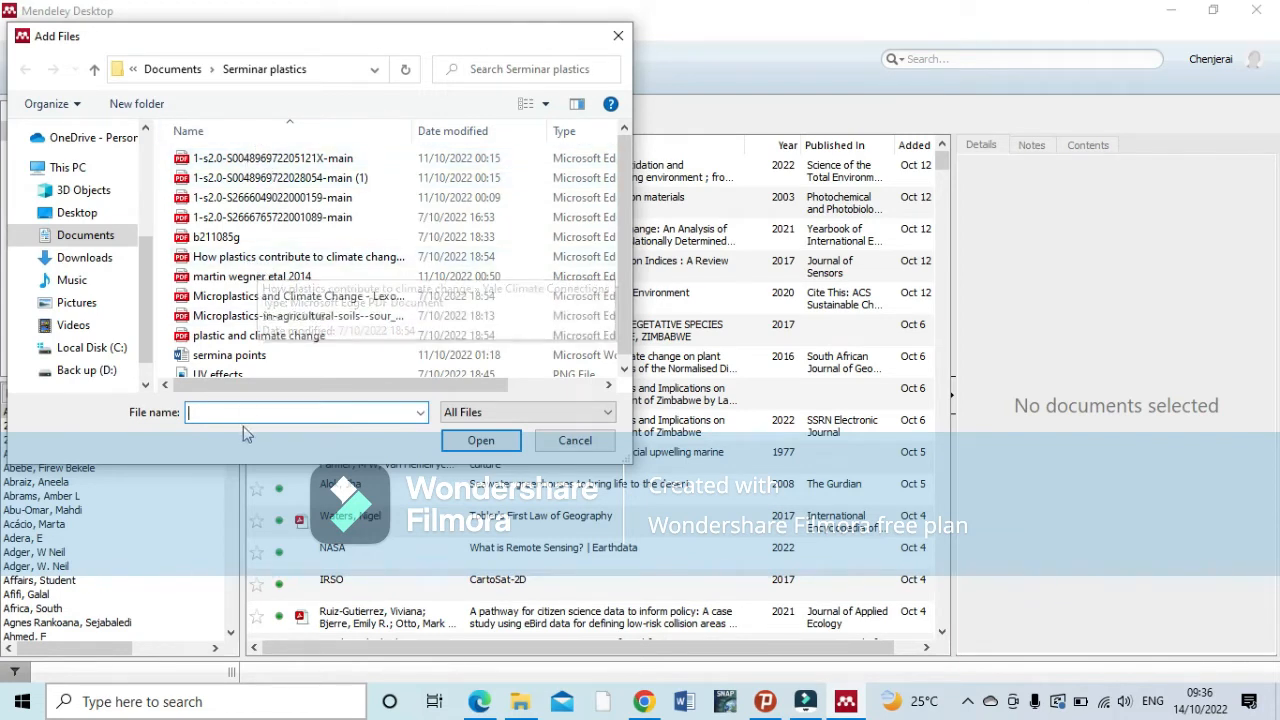
click(310, 338)
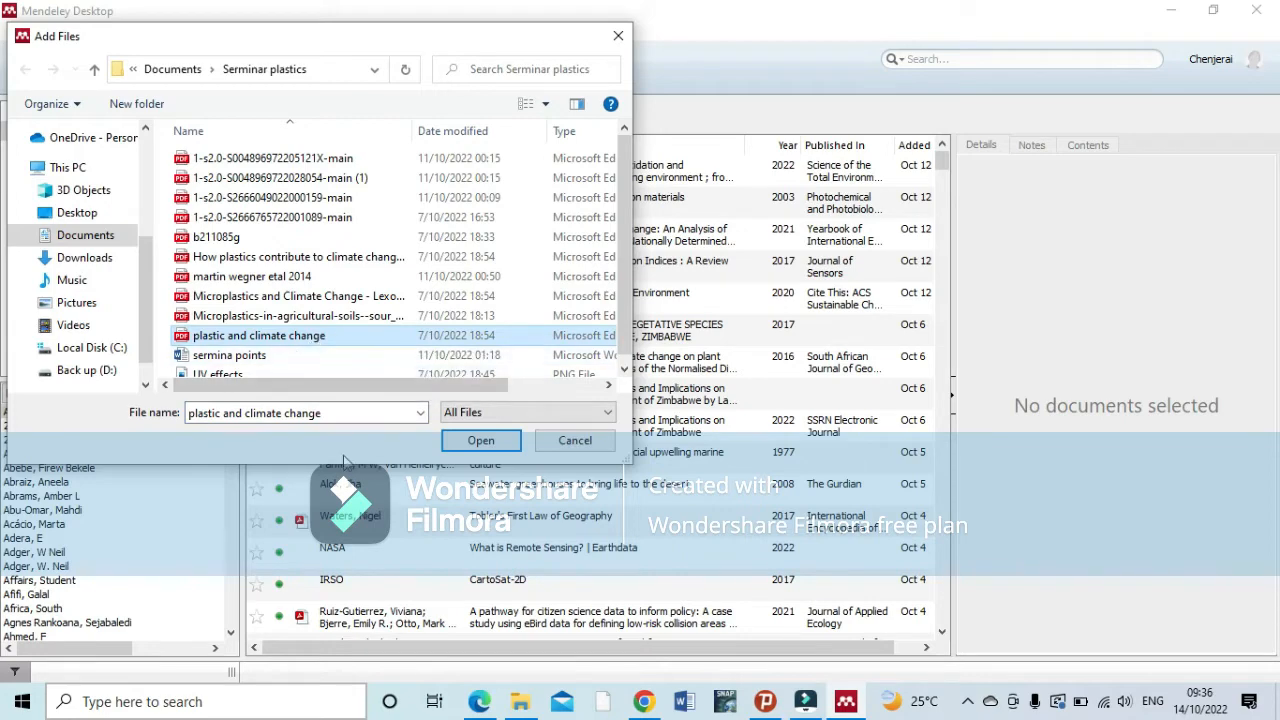
click(481, 441)
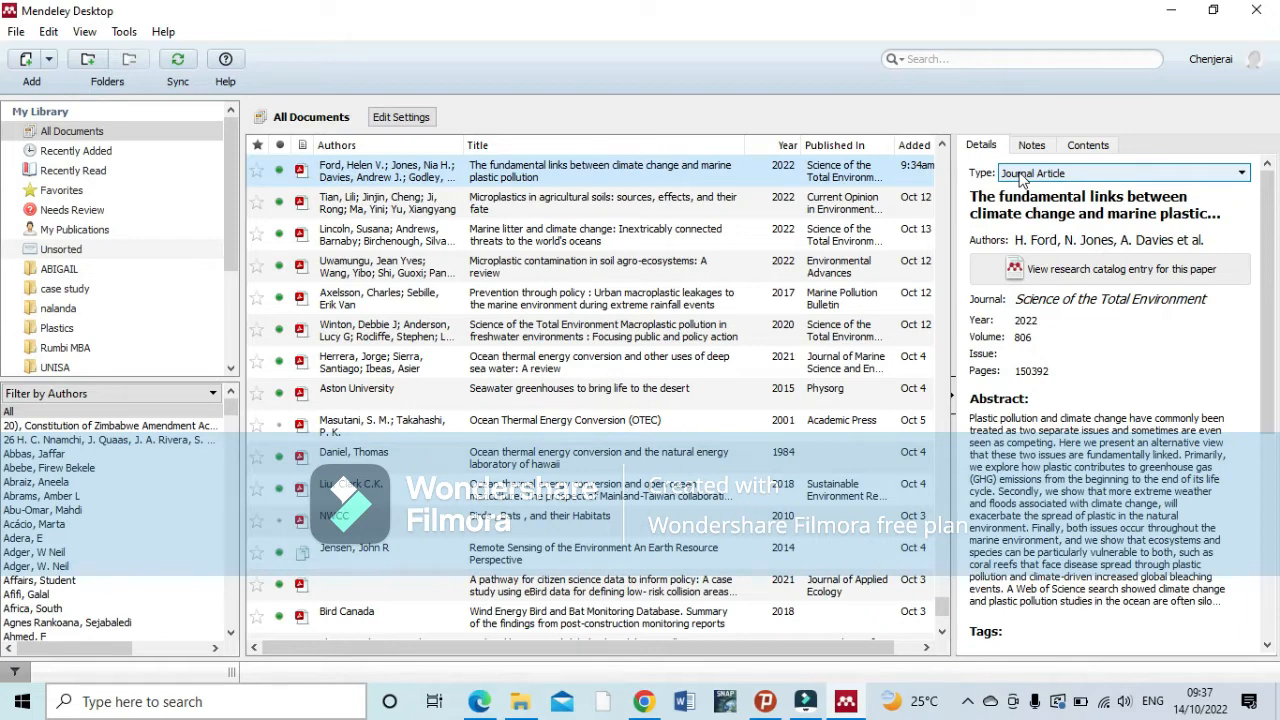
Look through the available document types for the article on climate change and marine plastic pollution, keeping Journal Article.
click(1022, 175)
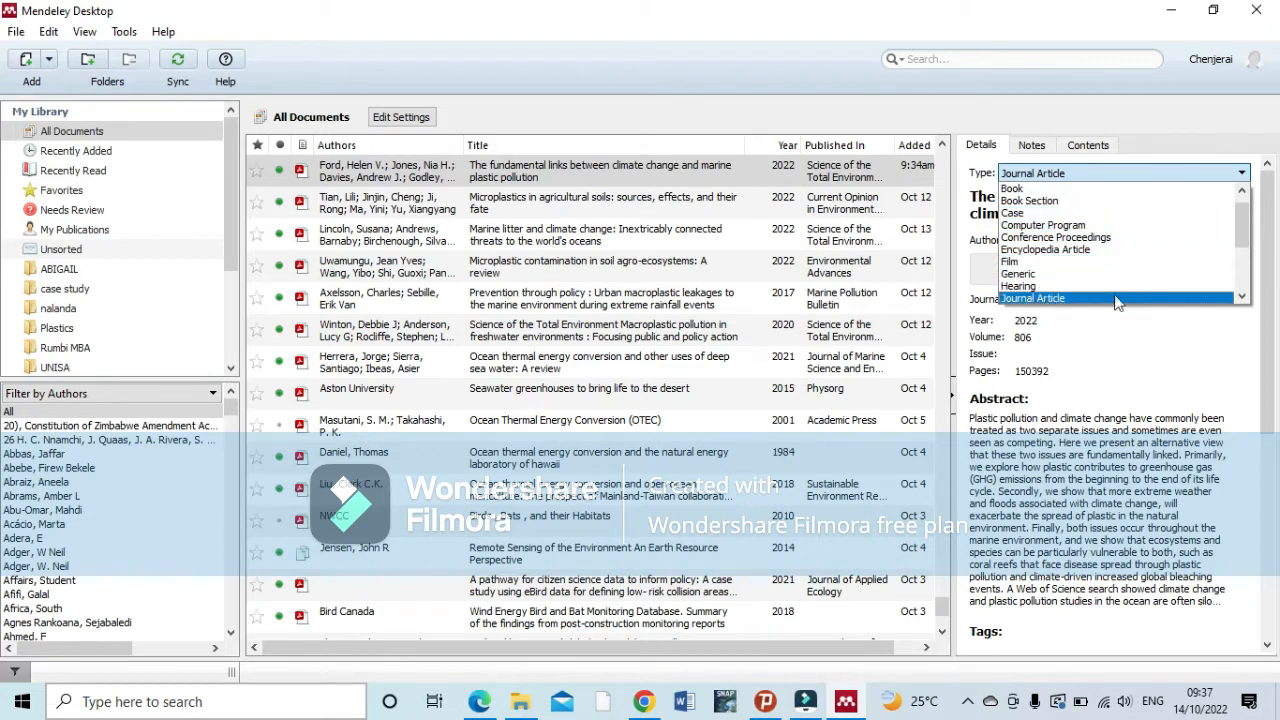
click(1241, 297)
click(1242, 298)
click(1242, 298)
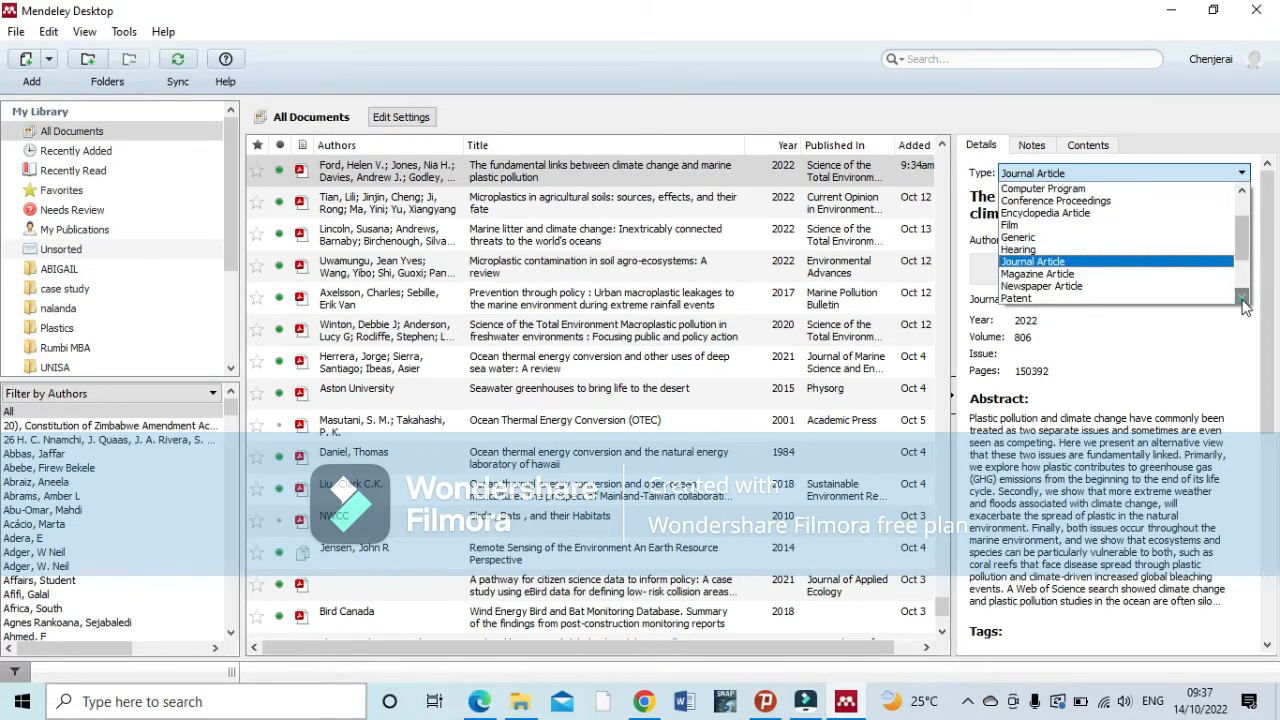
click(1242, 298)
click(1242, 298)
click(1242, 298)
click(1242, 298)
click(1242, 298)
click(1242, 298)
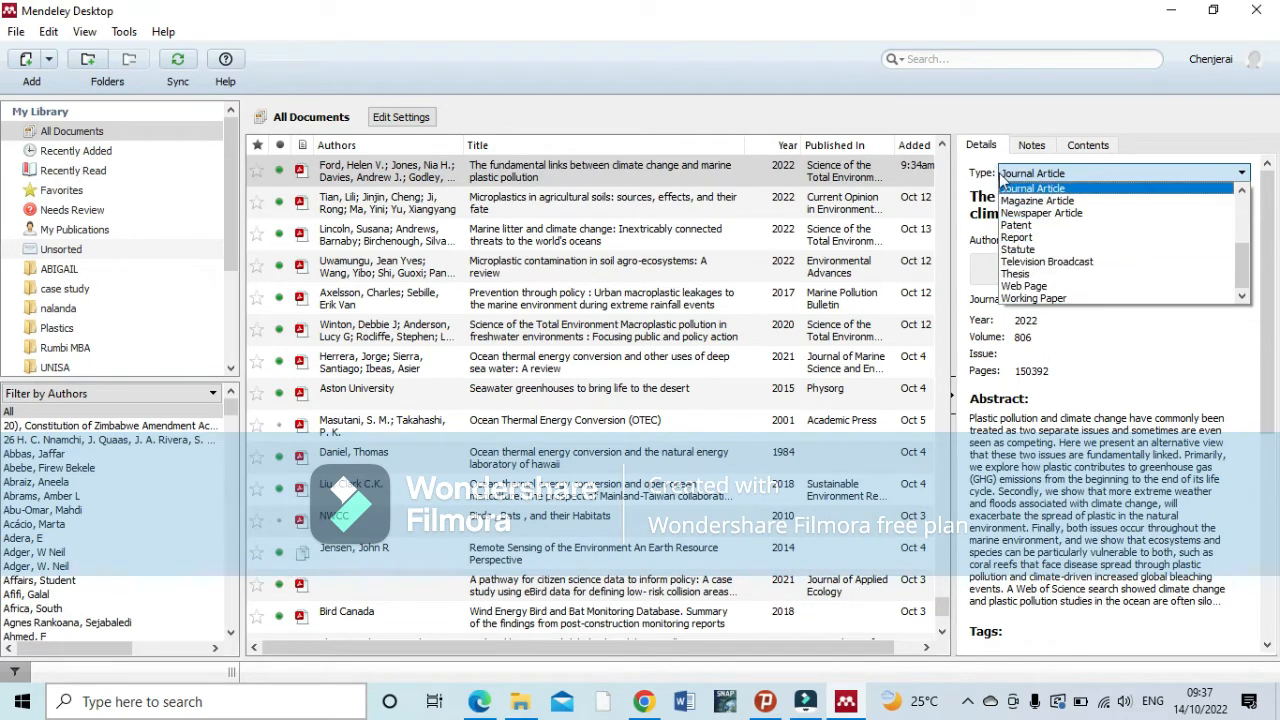
click(1030, 188)
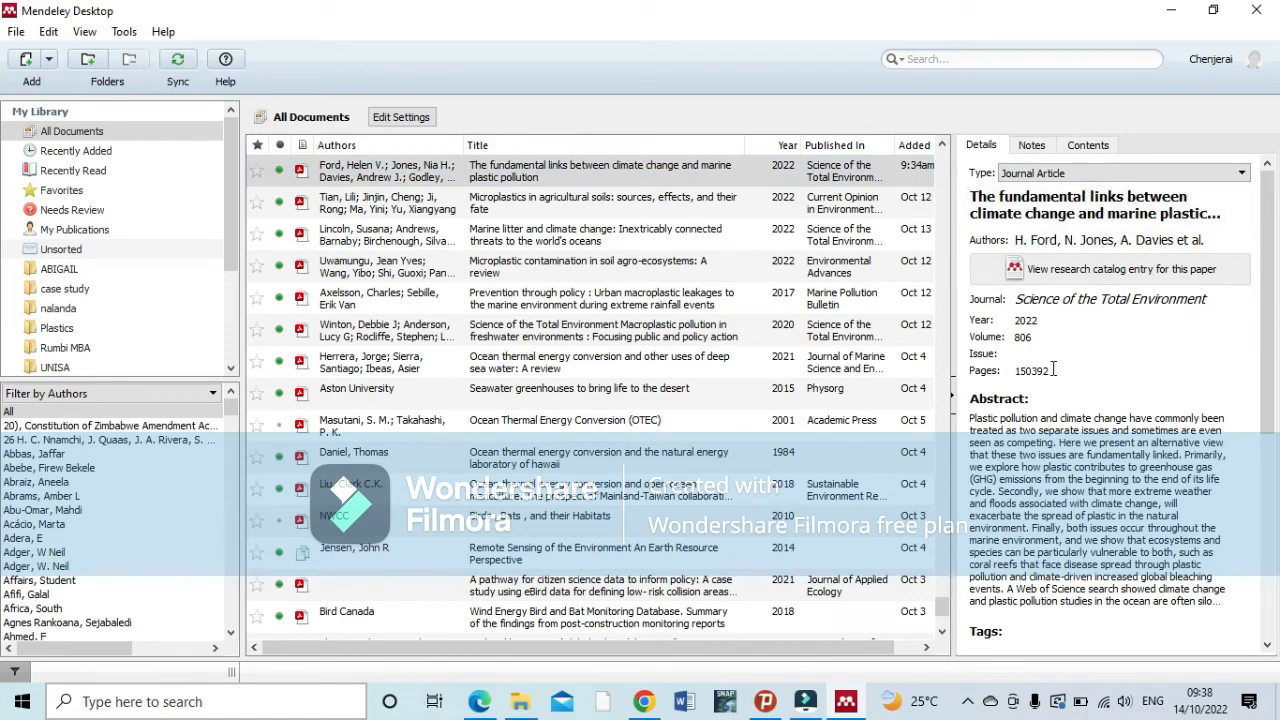
Open the PDF of "The fundamental links between climate change and marine plastic pollution" and compare its title and authors with the recorded details.
click(301, 174)
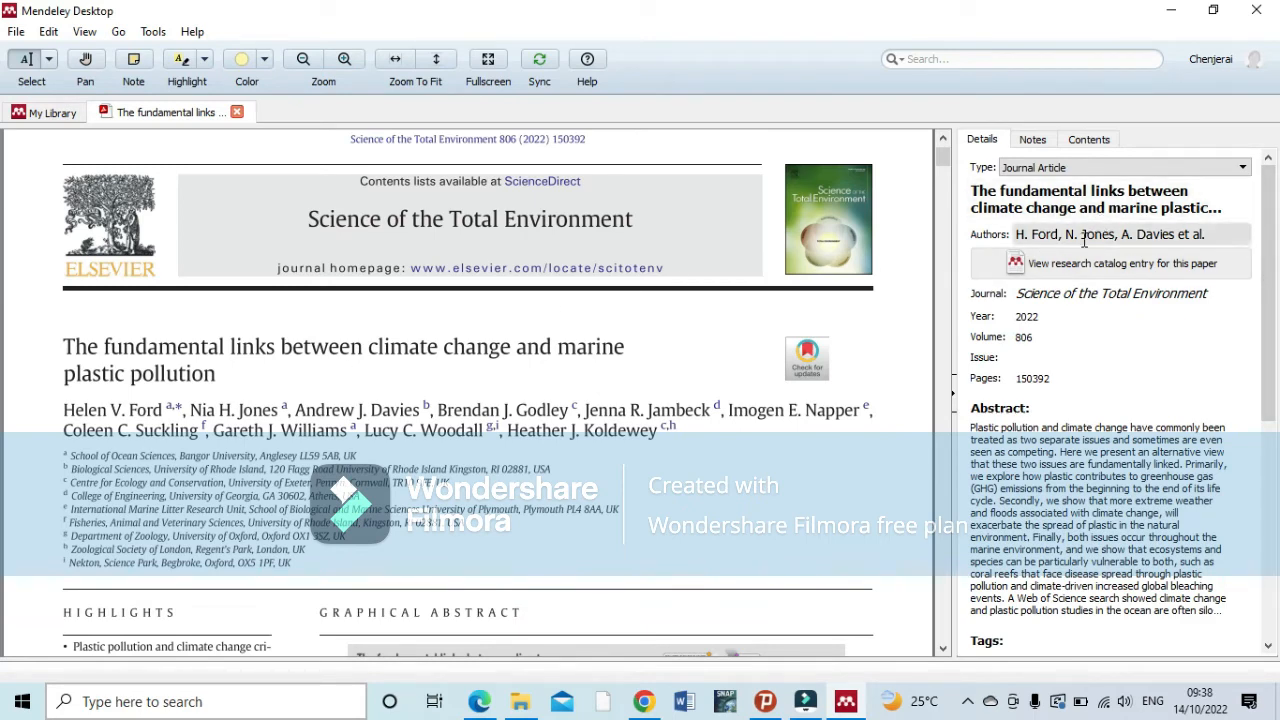
scroll(465, 387, down, 2)
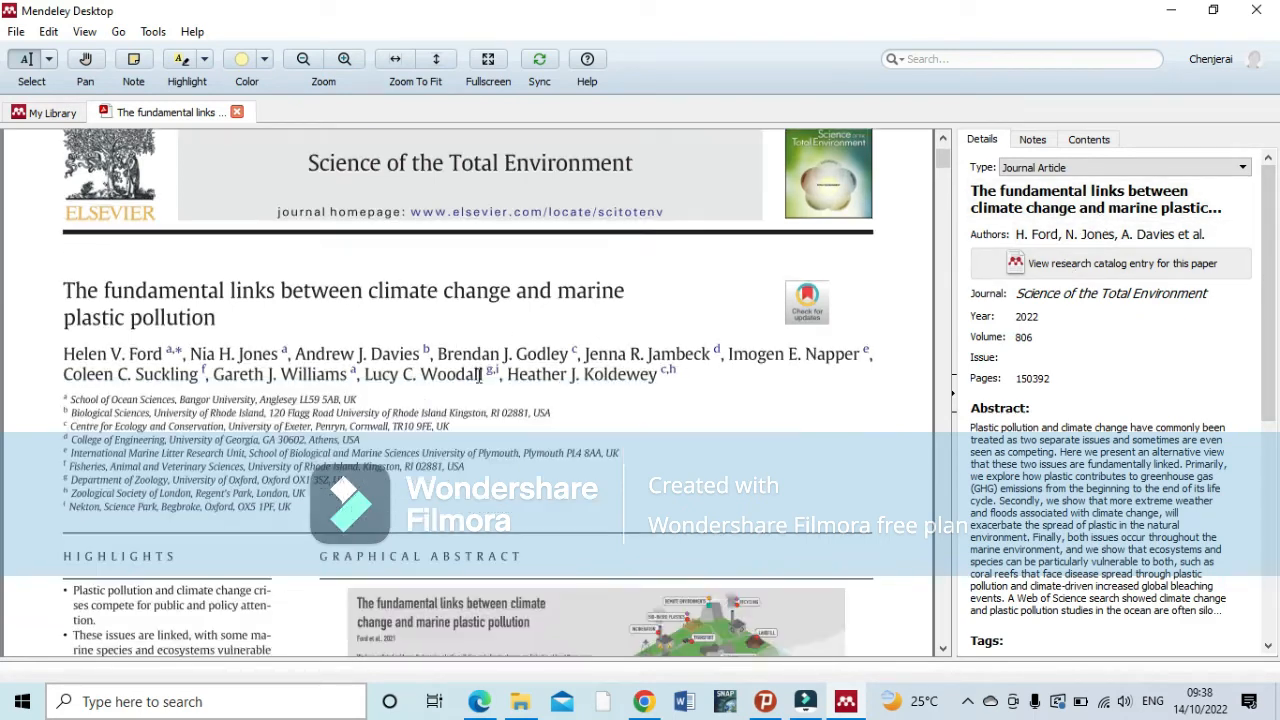
click(1020, 205)
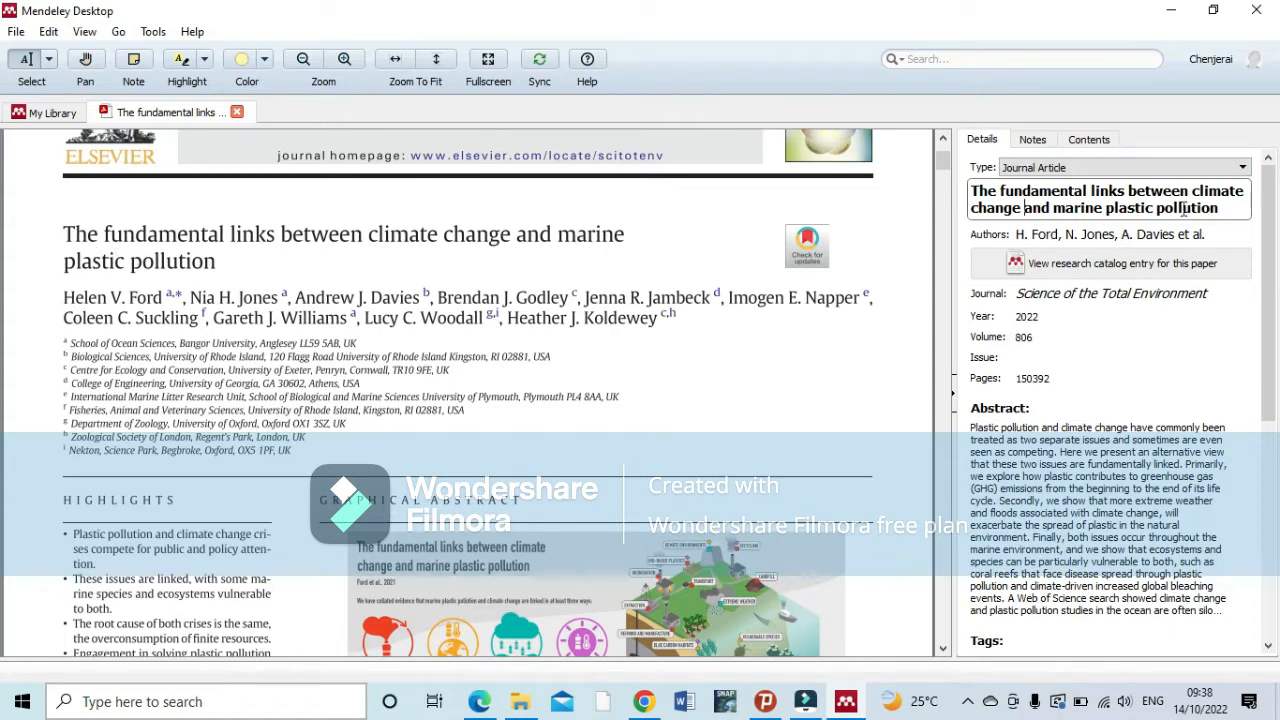
click(1043, 229)
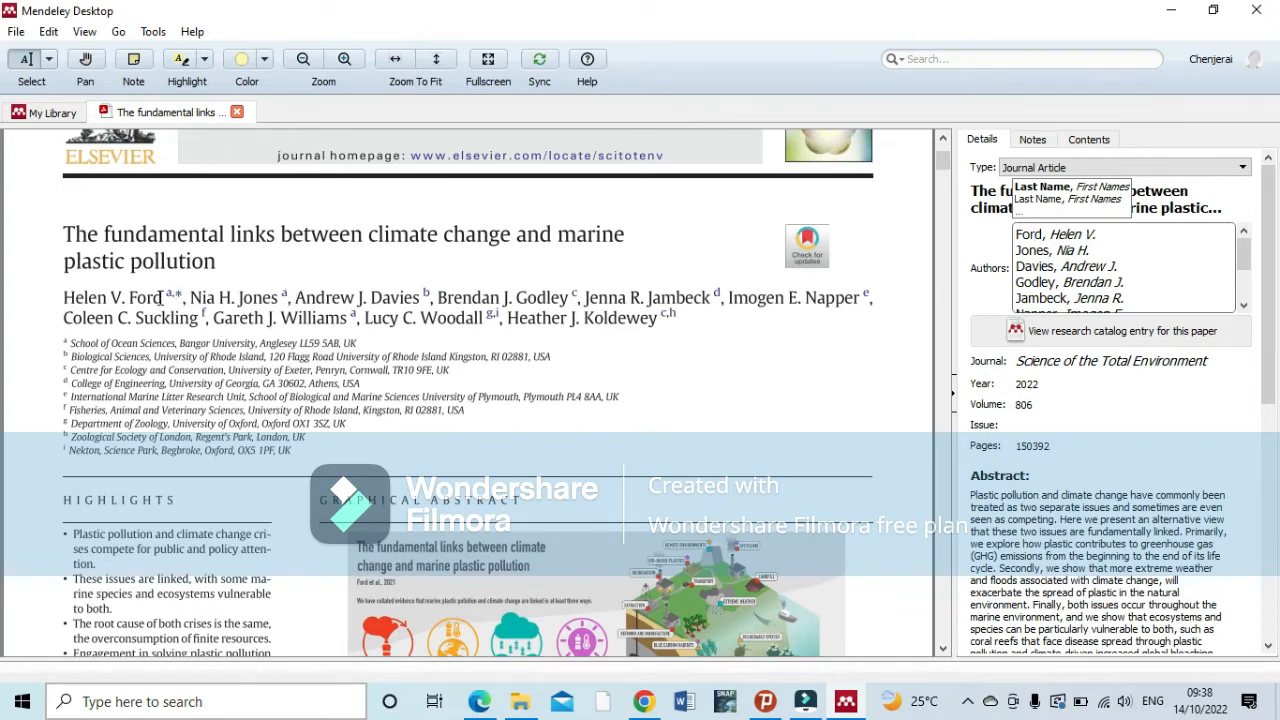
click(165, 305)
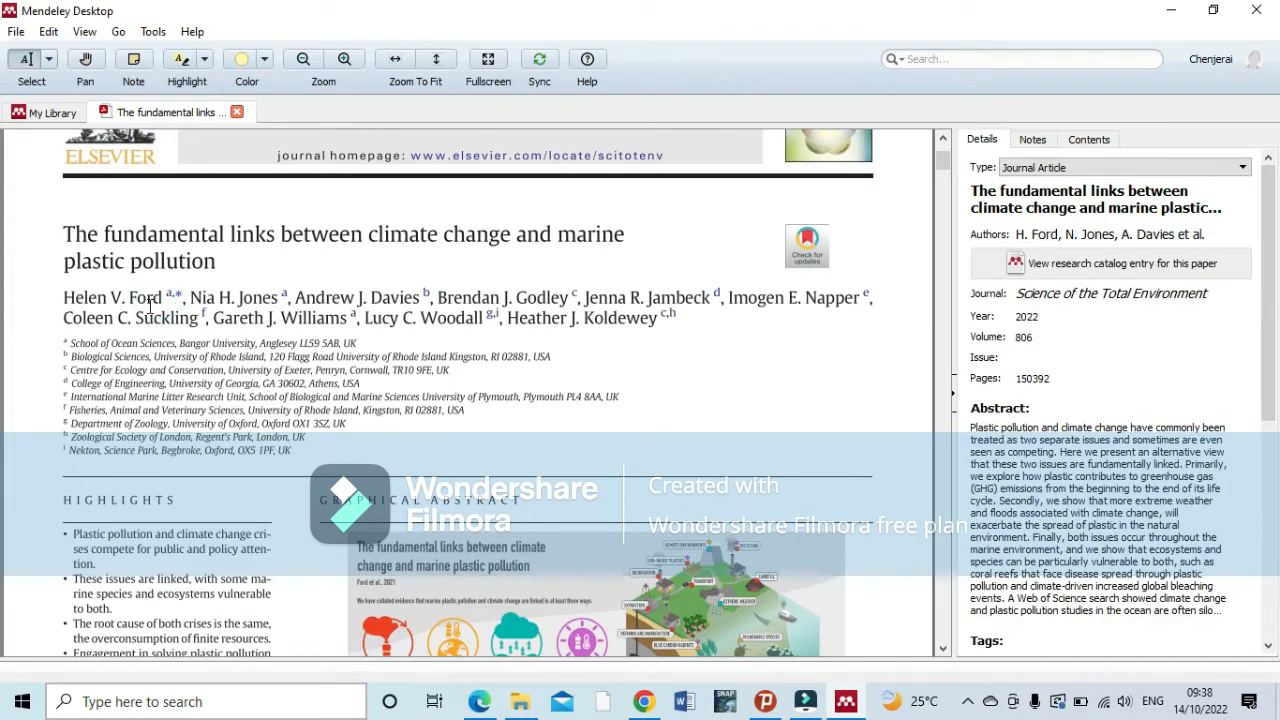
click(1055, 236)
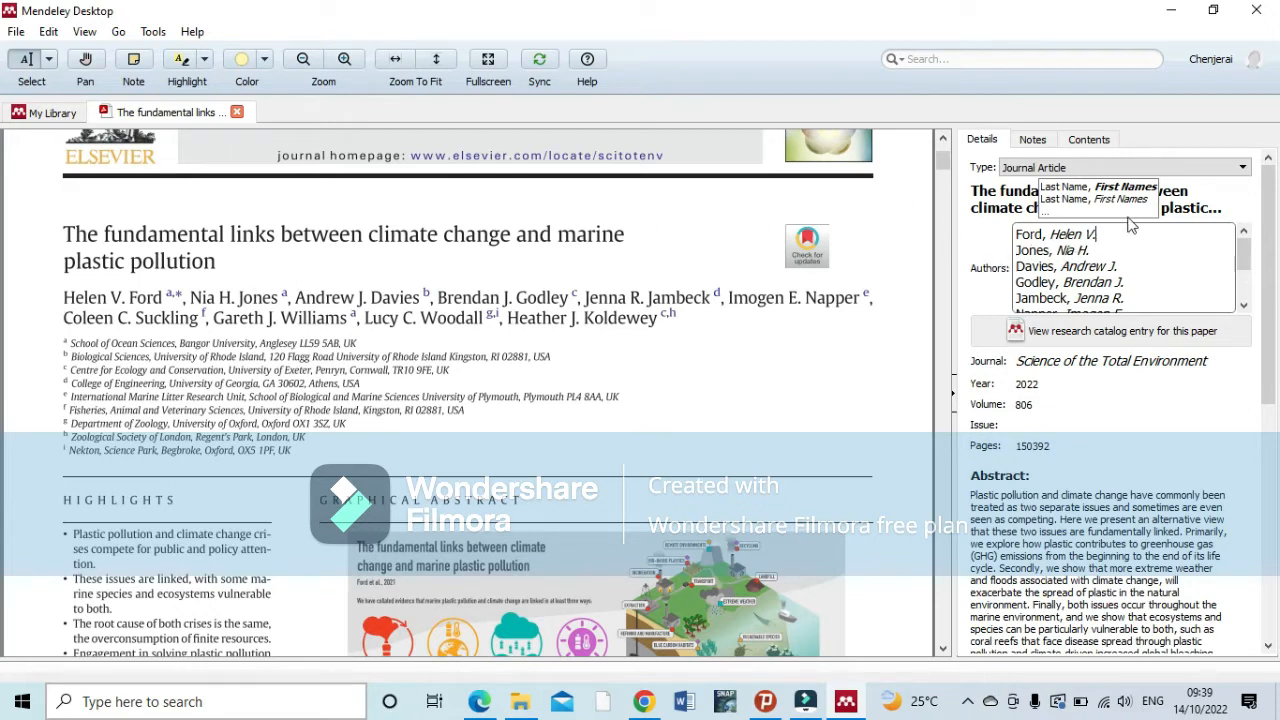
Compare the recorded journal, year and volume of the marine plastic pollution article with its PDF header.
click(995, 300)
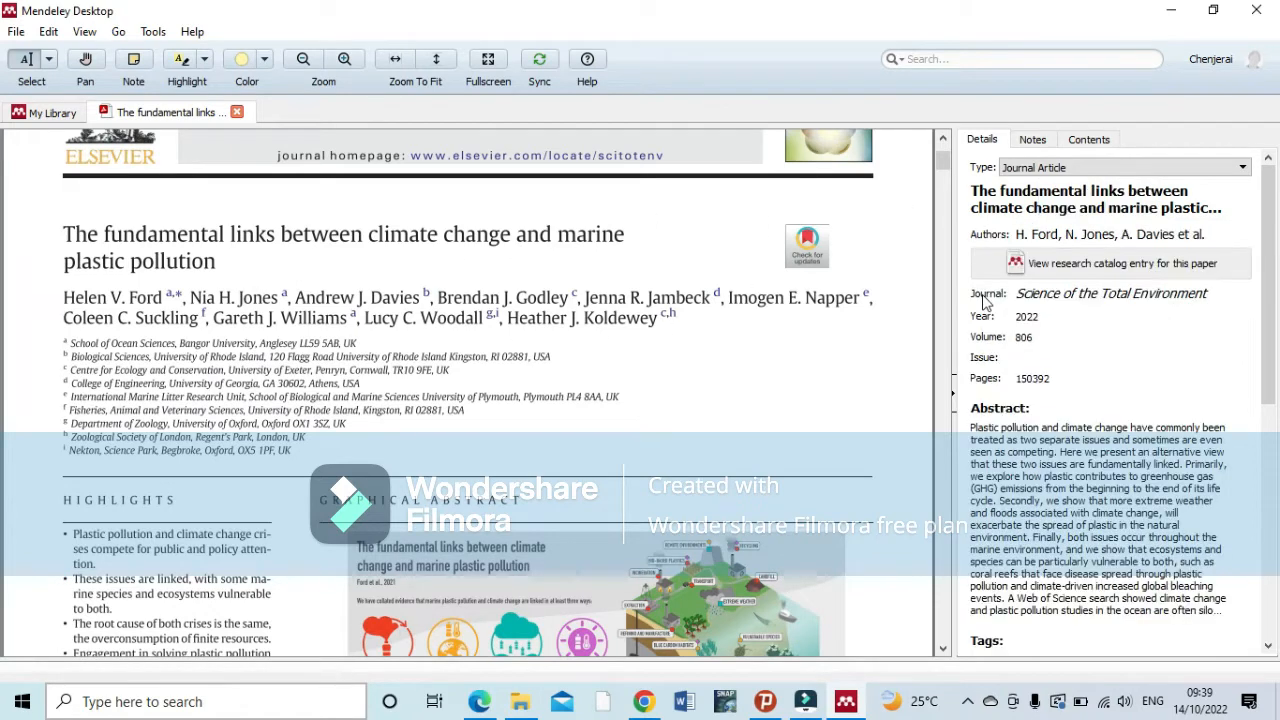
click(1073, 293)
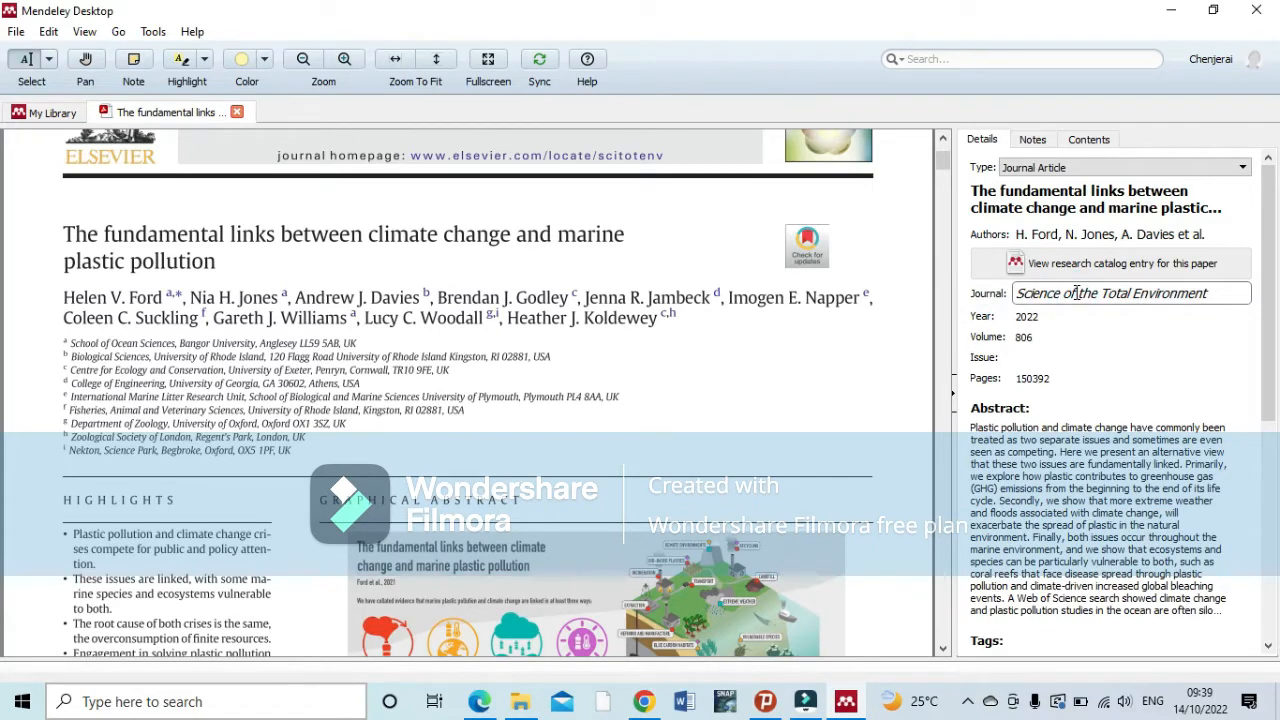
scroll(682, 295, up, 3)
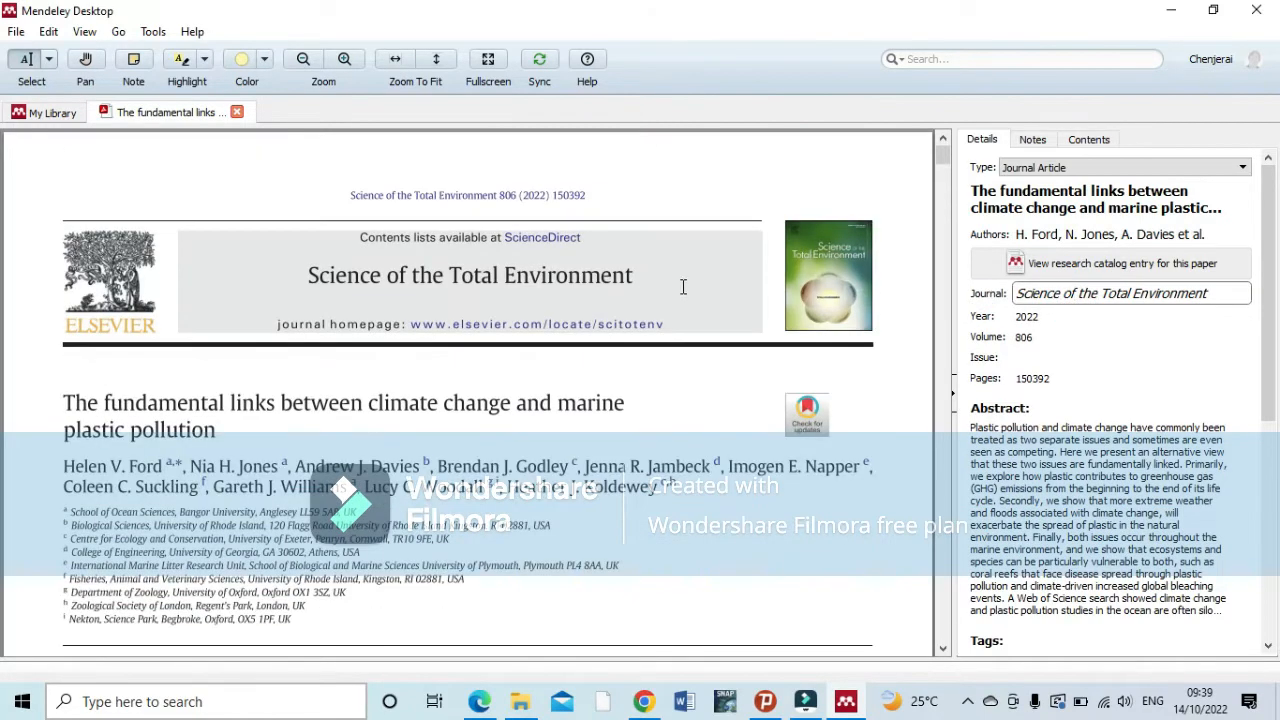
click(1073, 319)
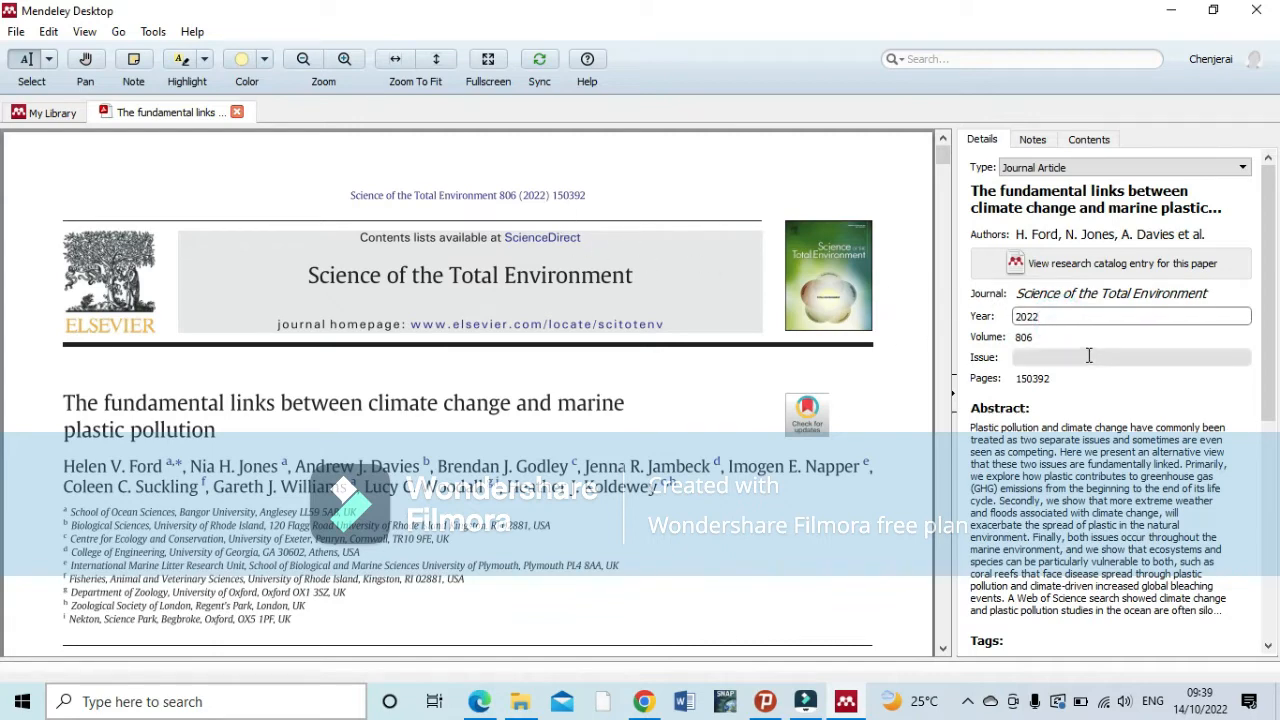
click(1051, 338)
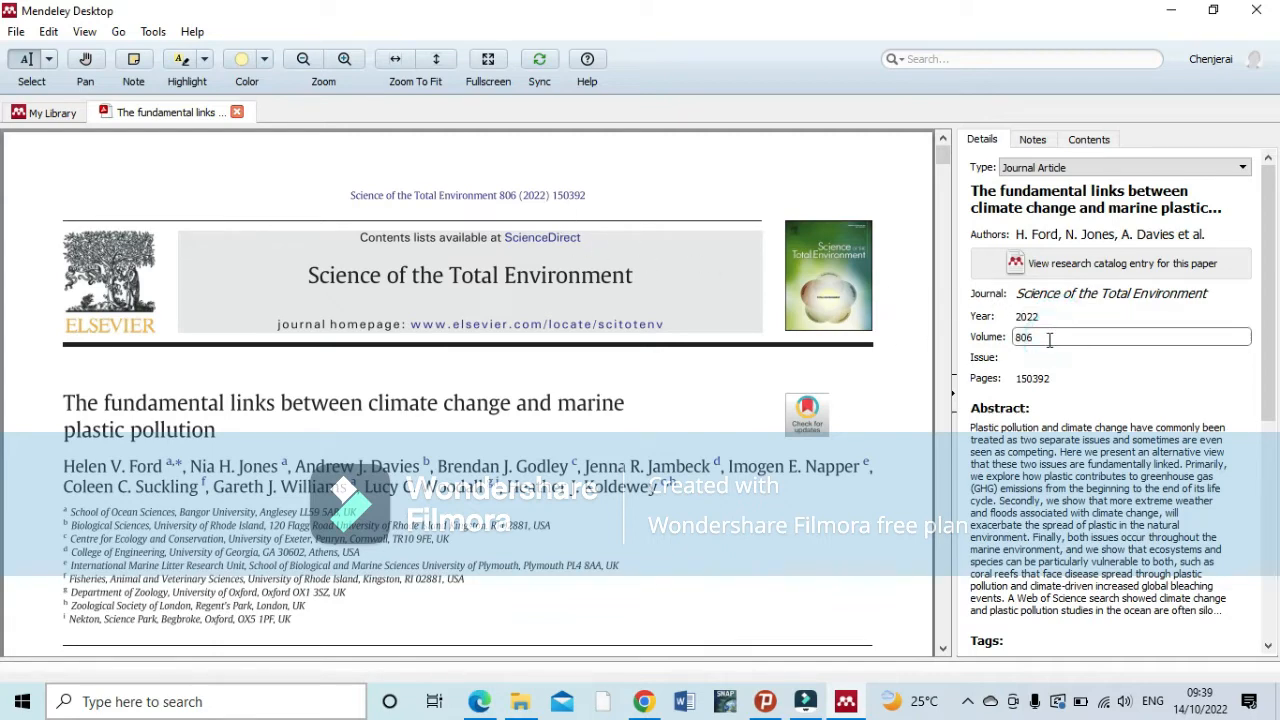
Review the article's remaining details, from abstract and keywords to catalog IDs and files, and close the PDF.
scroll(1065, 345, down, 1)
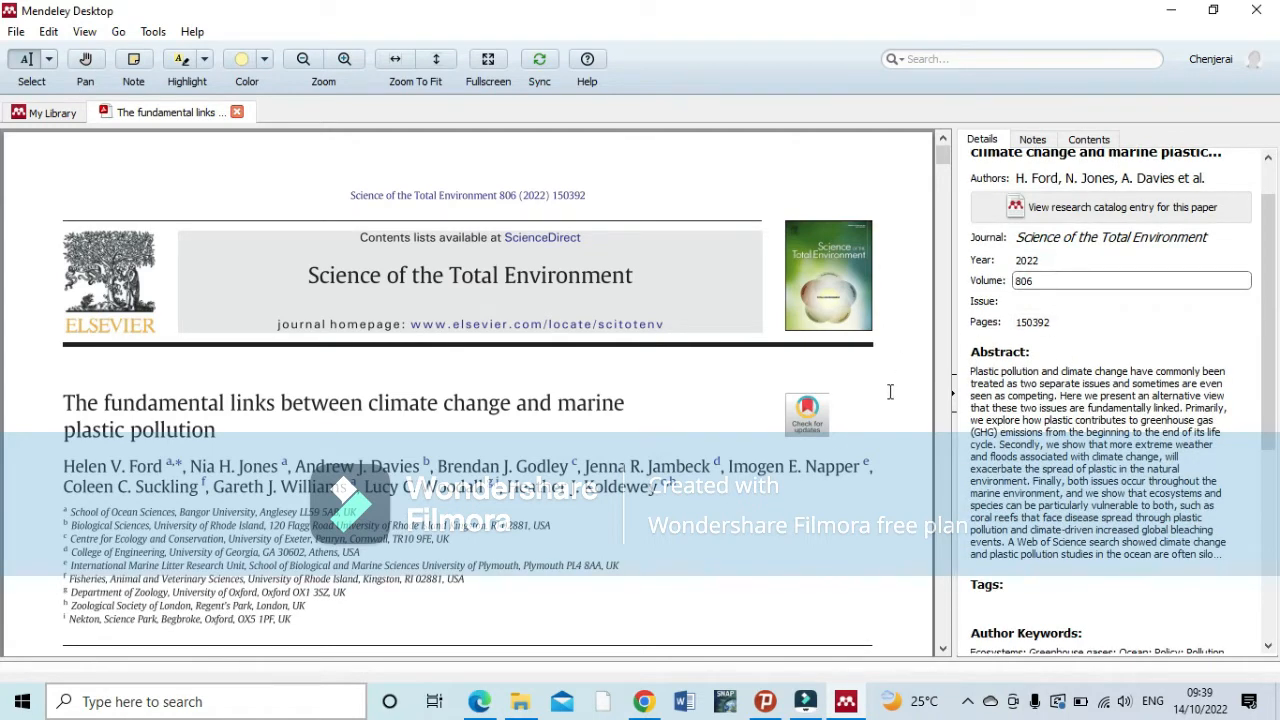
scroll(1070, 463, down, 1)
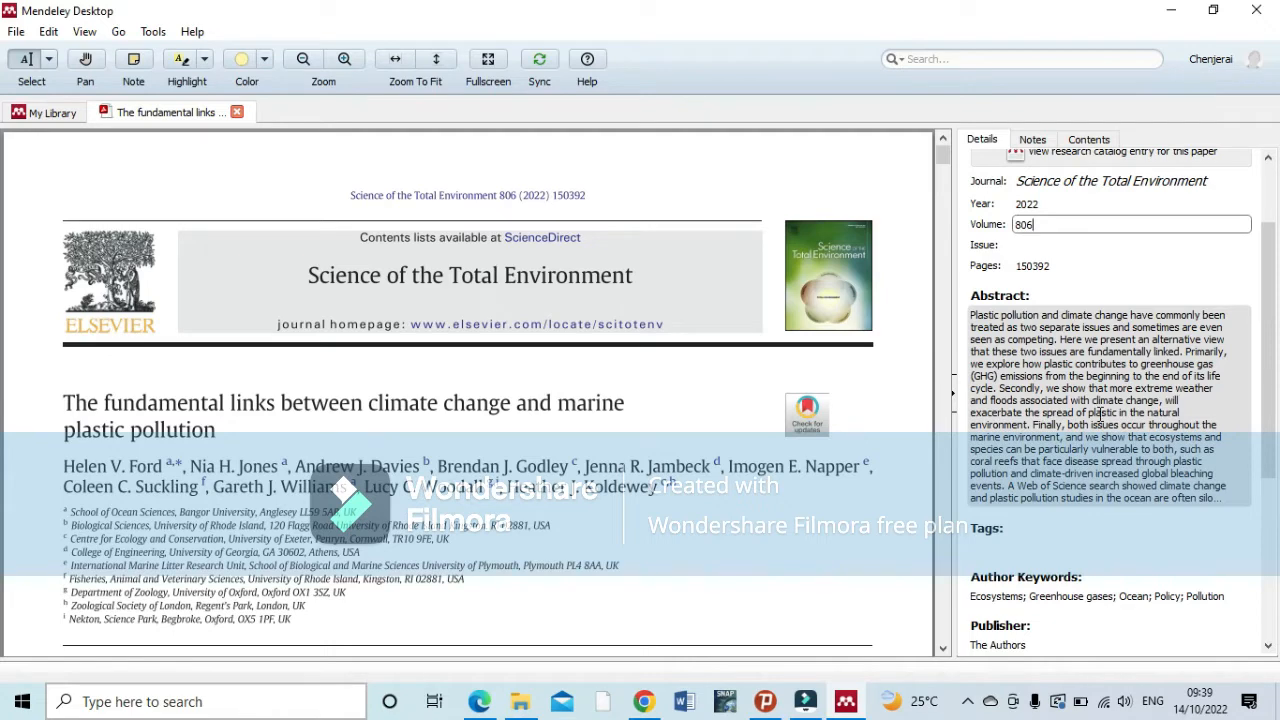
scroll(1118, 400, down, 4)
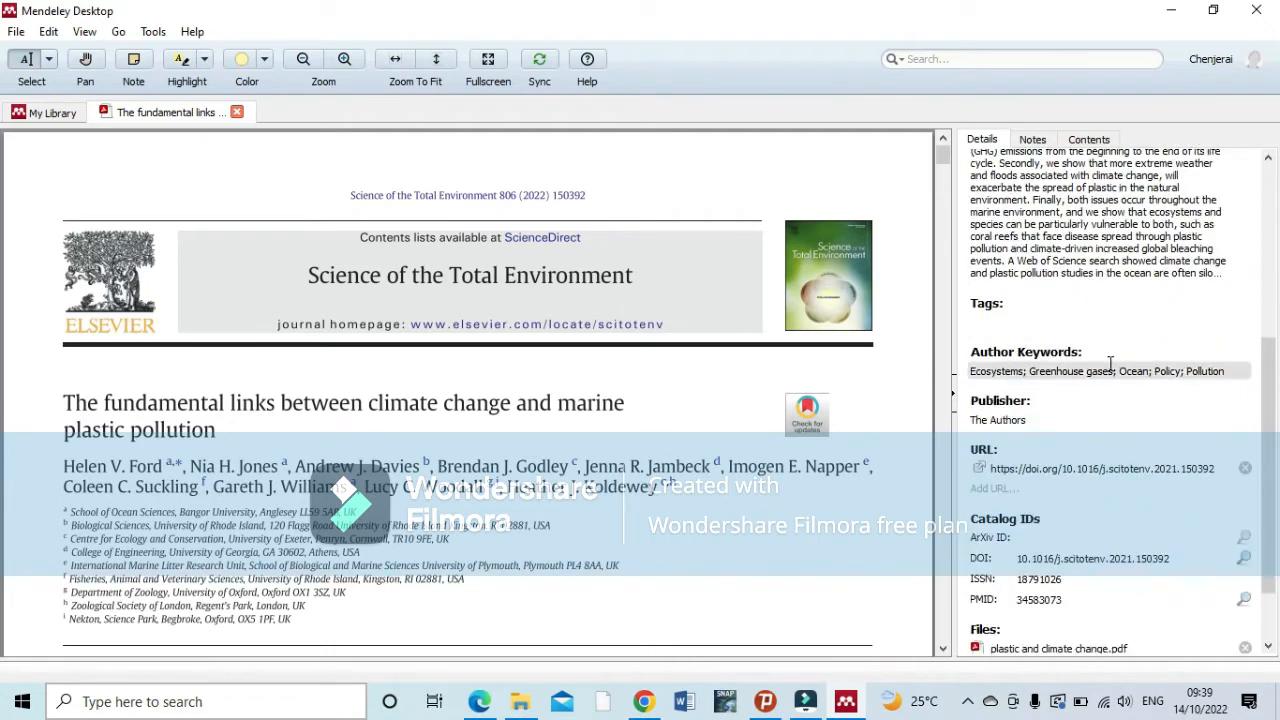
scroll(1101, 363, down, 2)
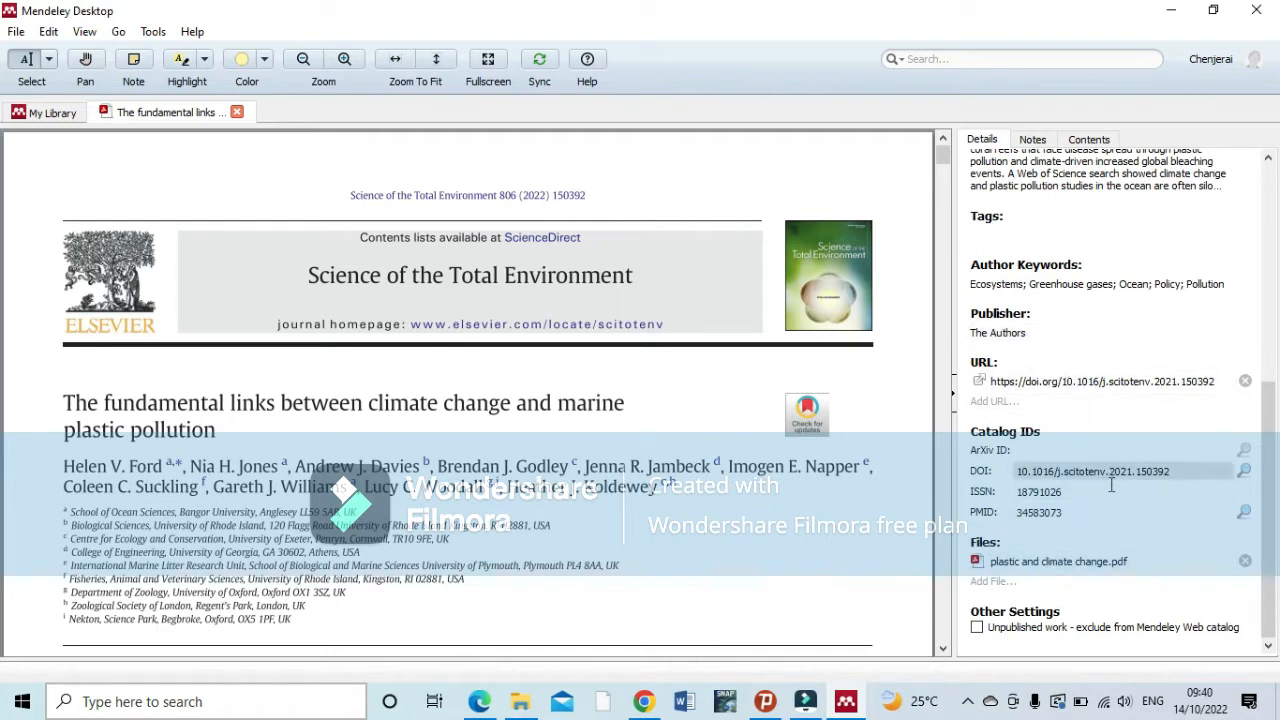
scroll(1130, 330, up, 5)
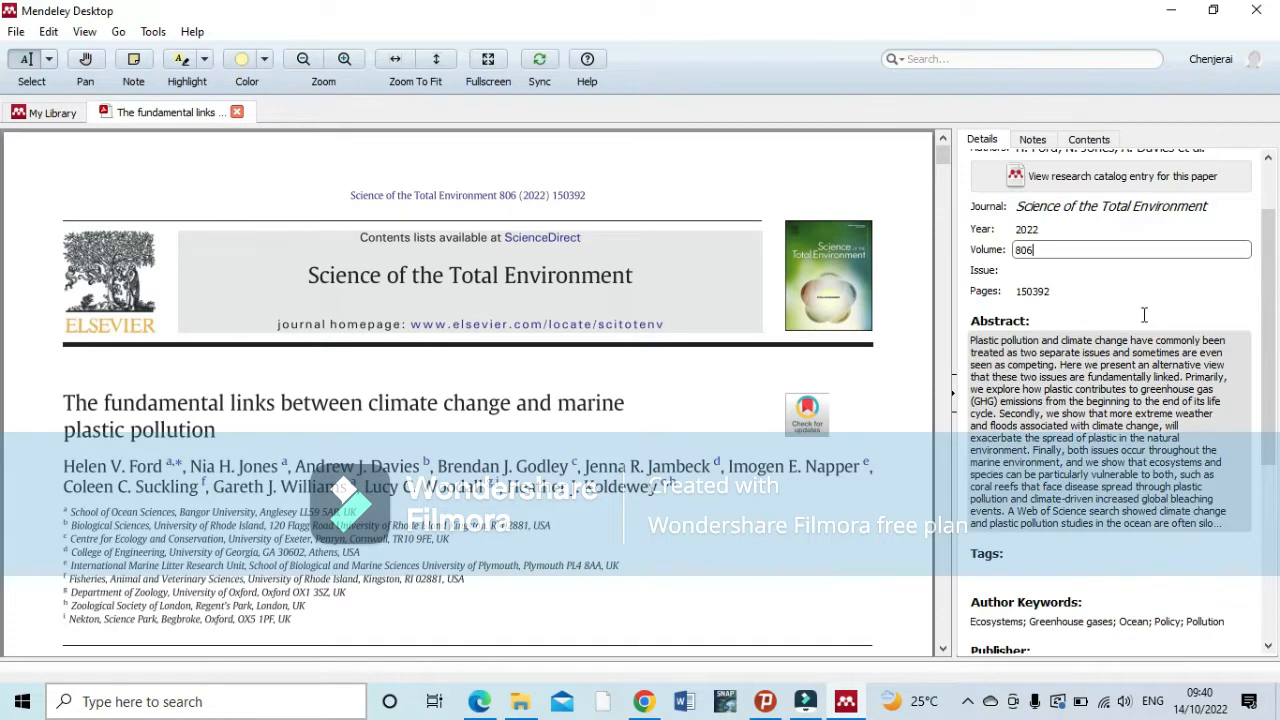
scroll(1090, 316, up, 1)
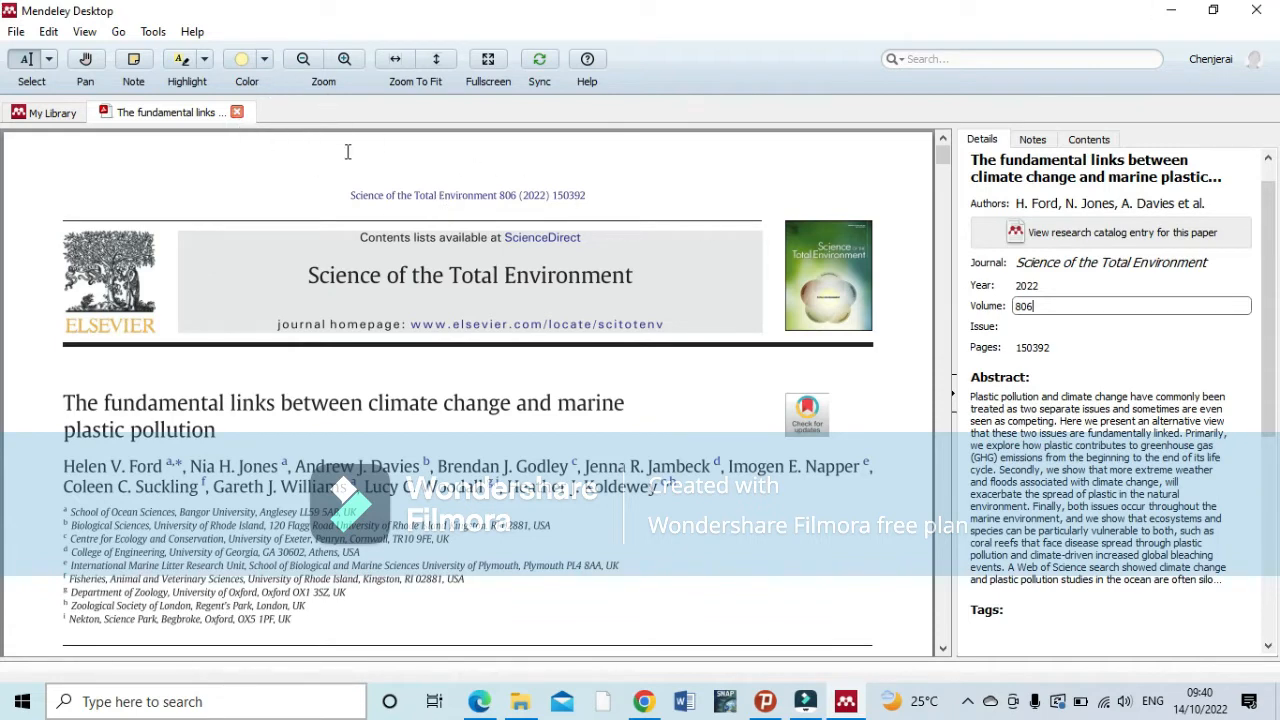
click(237, 113)
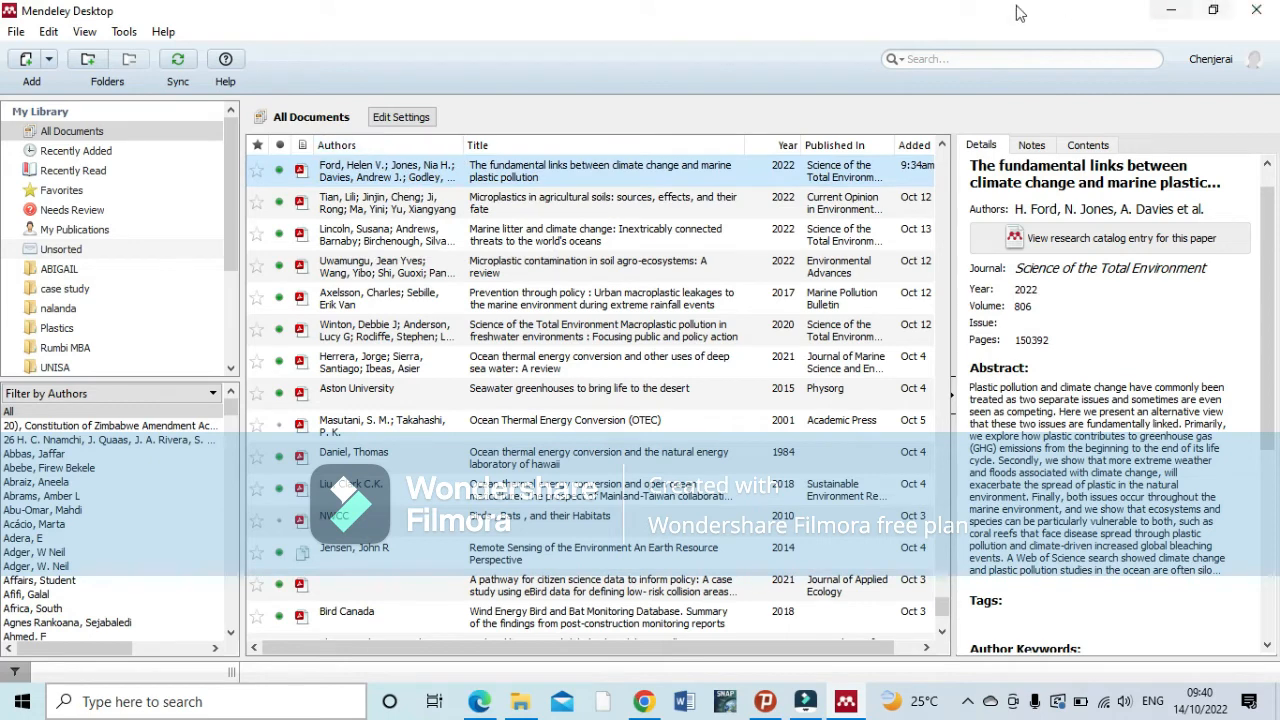
Switch to Word, create a blank document and display its referencing tools, including Mendeley Cite-O-Matic.
click(686, 705)
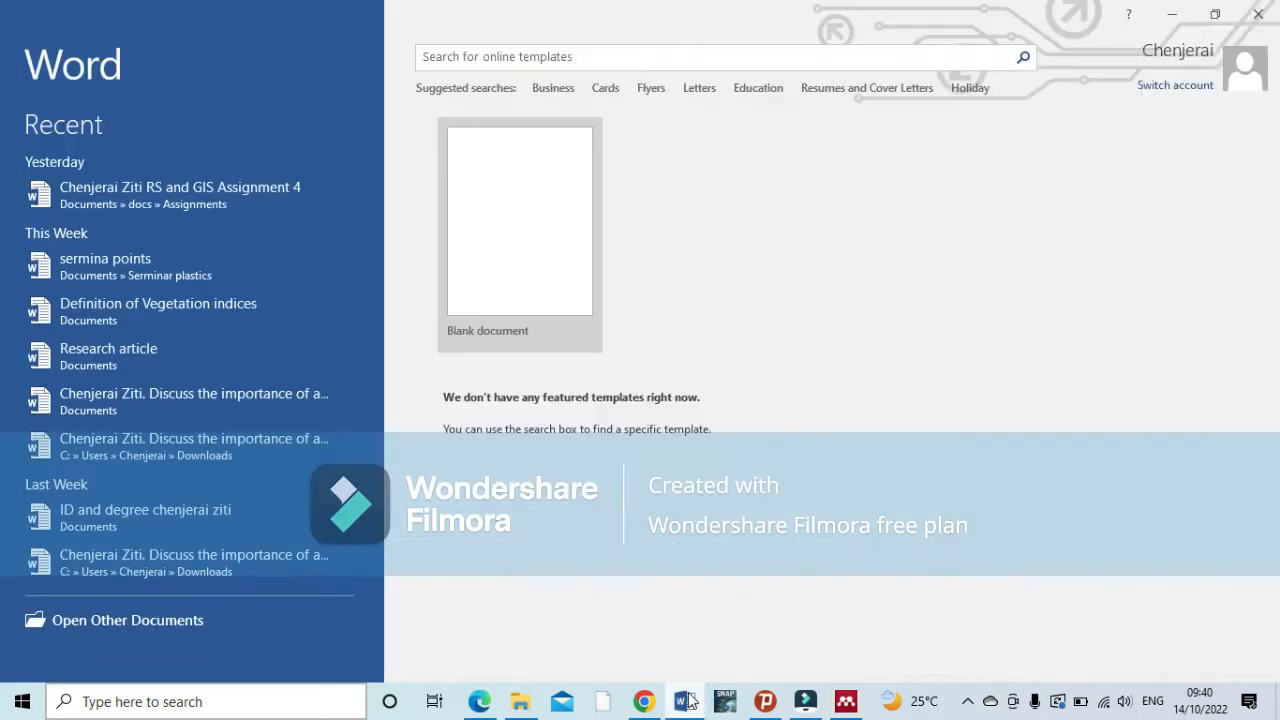
click(517, 225)
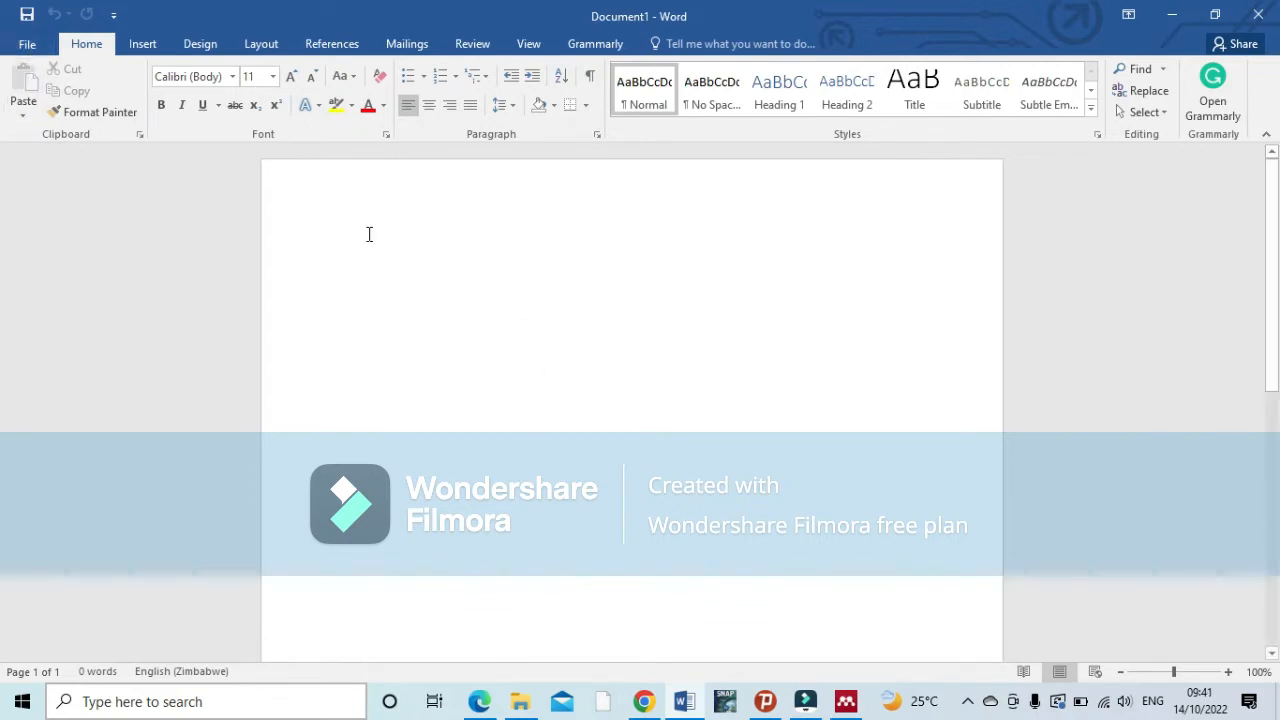
click(342, 47)
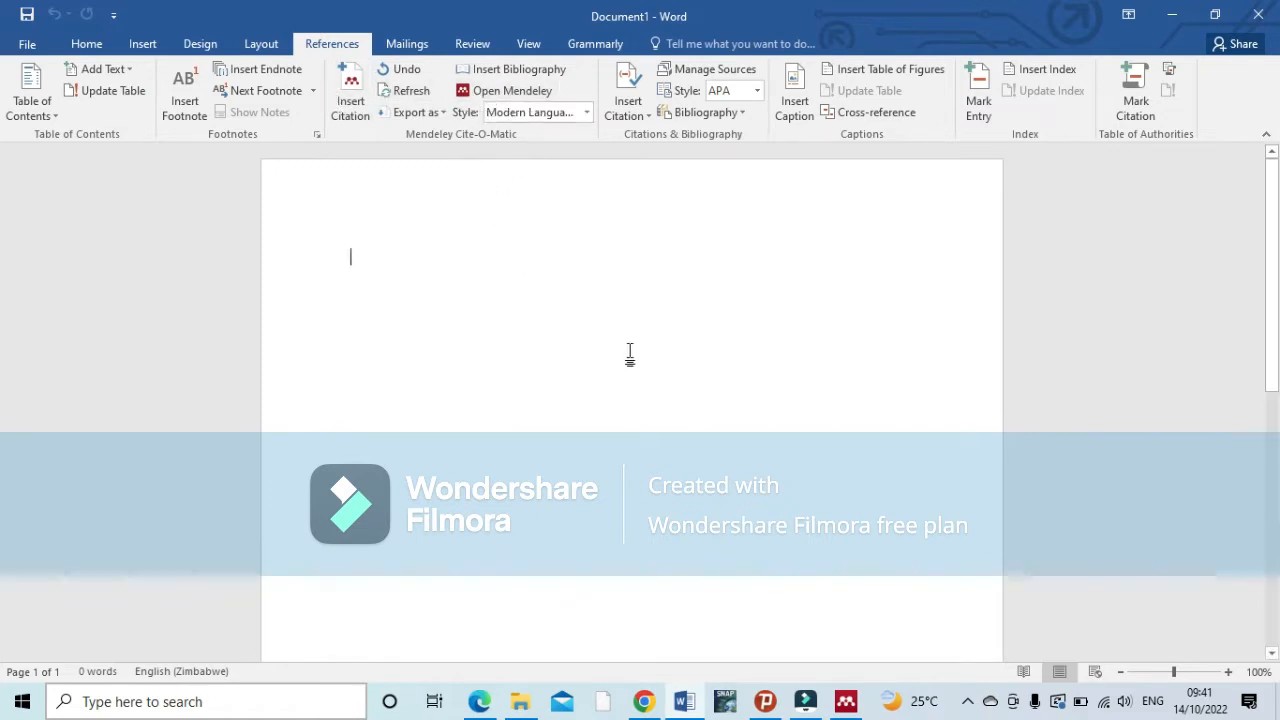
Check the Word plugin option in Mendeley Desktop, then return to Word and close the blank document.
mouse_move(856, 712)
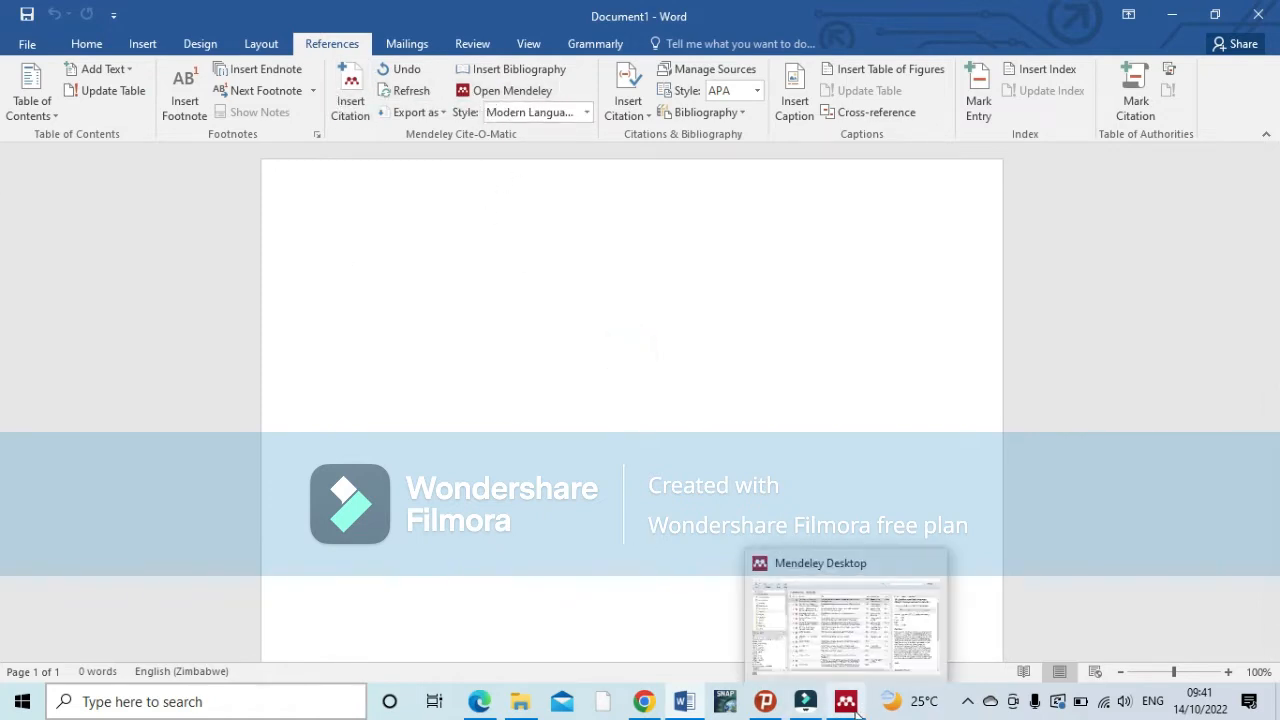
click(846, 703)
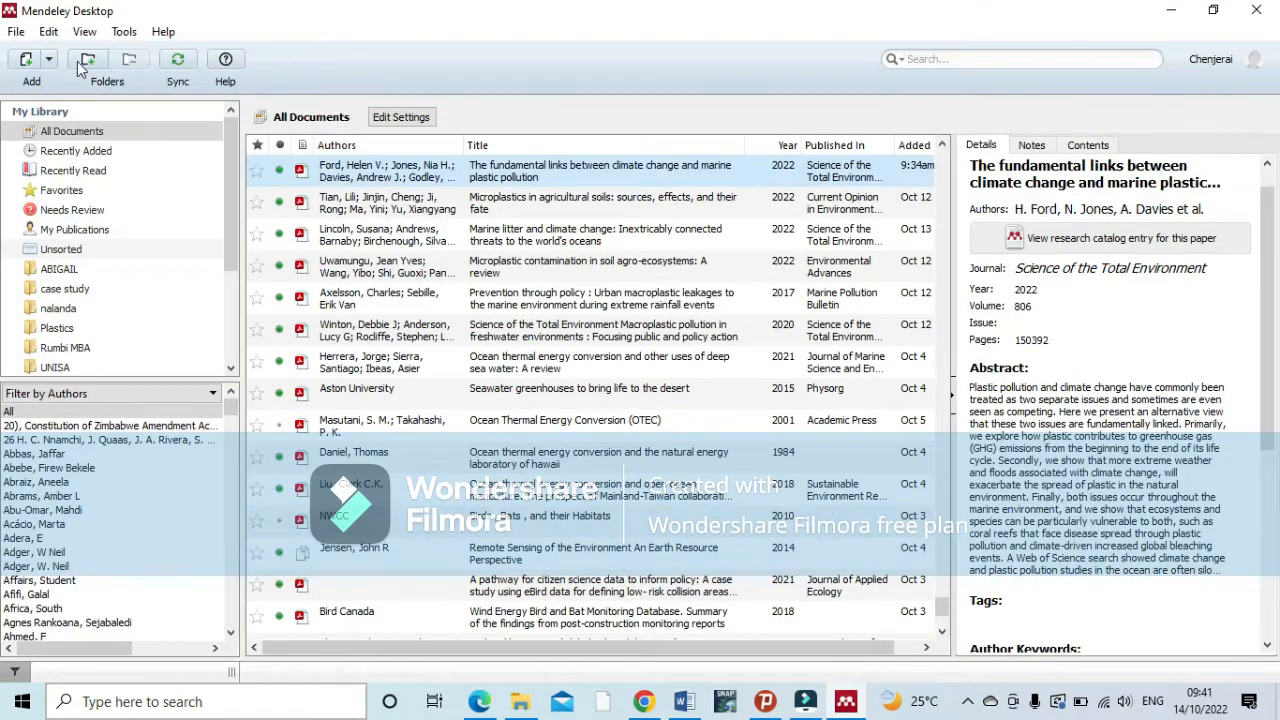
click(127, 36)
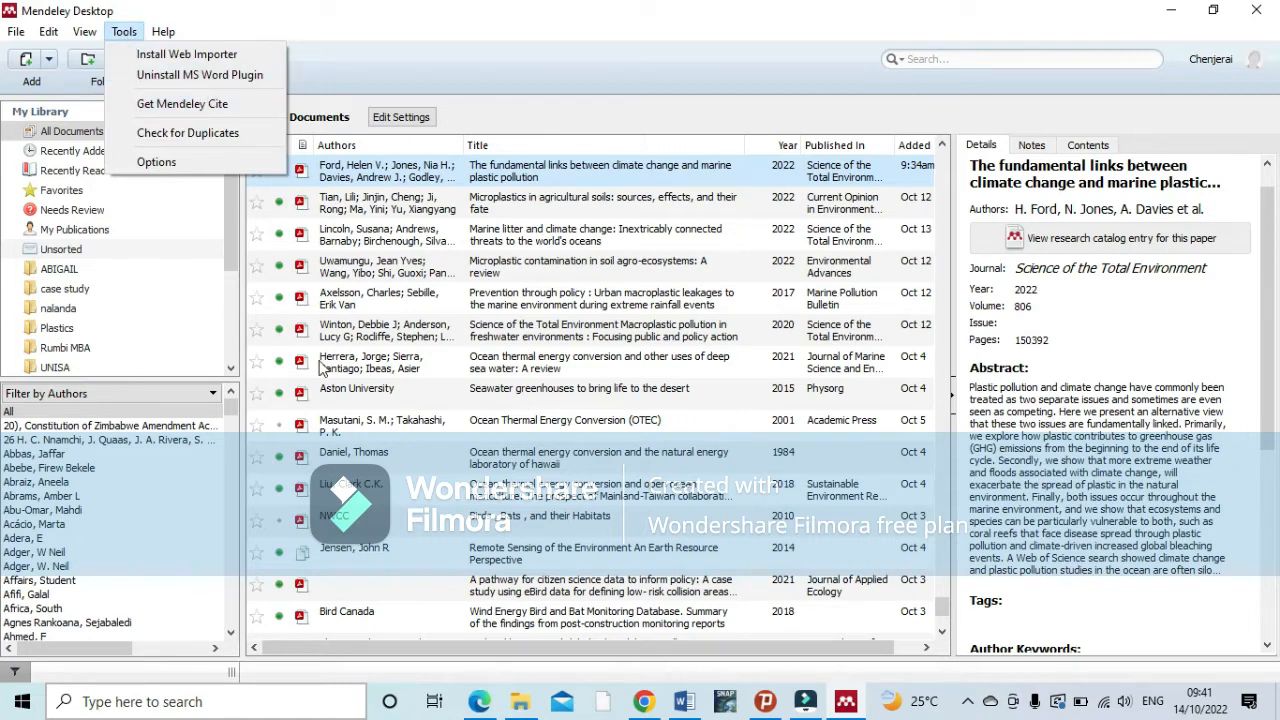
click(684, 701)
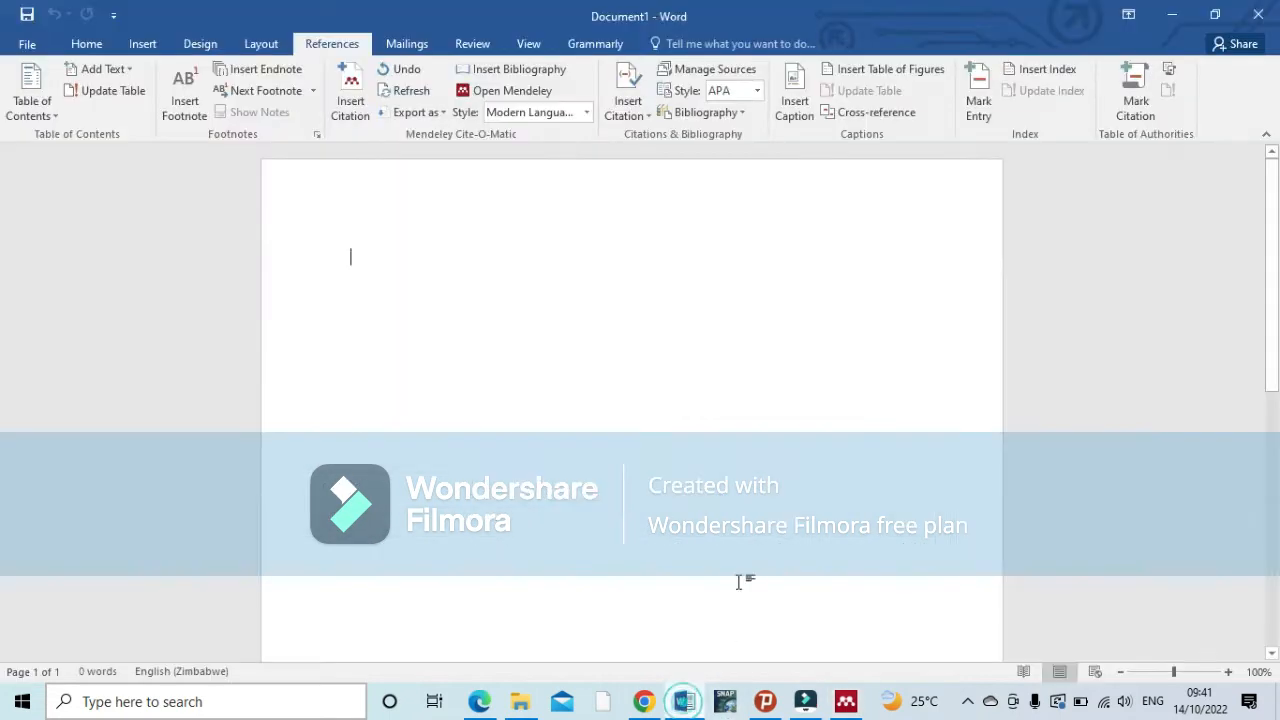
click(350, 80)
click(1262, 18)
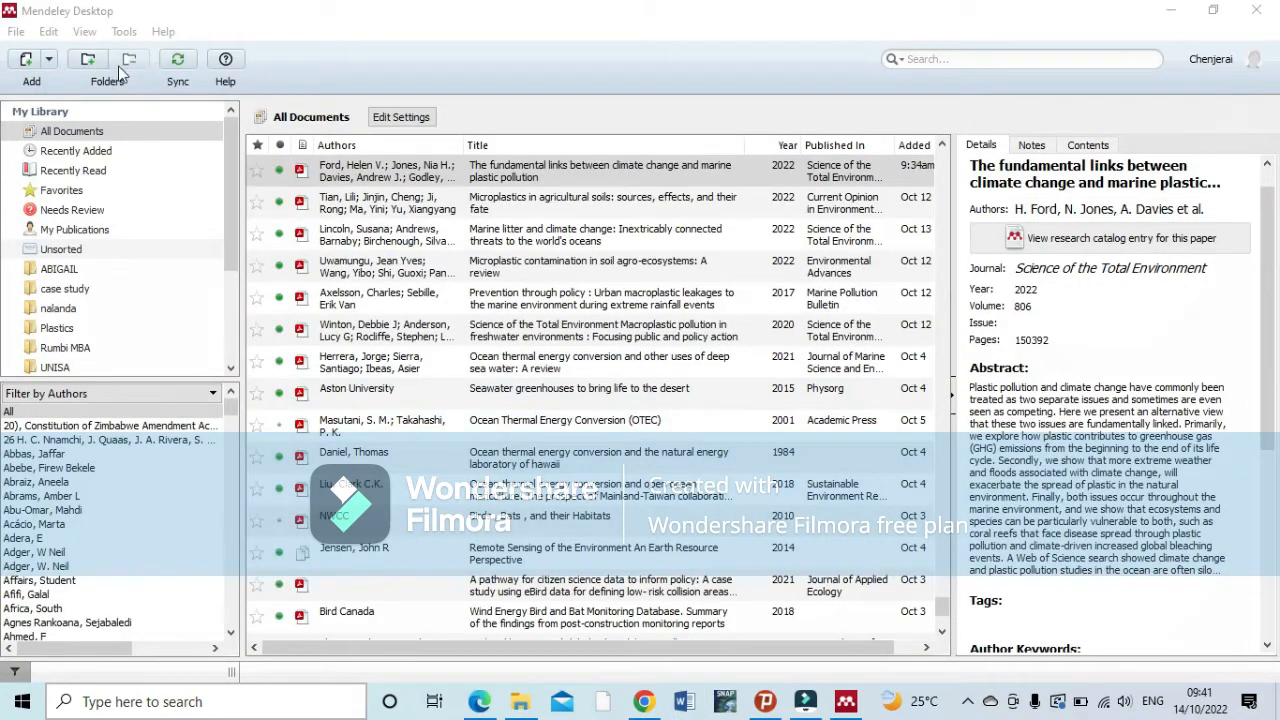
Uninstall the MS Word plugin from Mendeley Desktop and dismiss the notice.
click(601, 69)
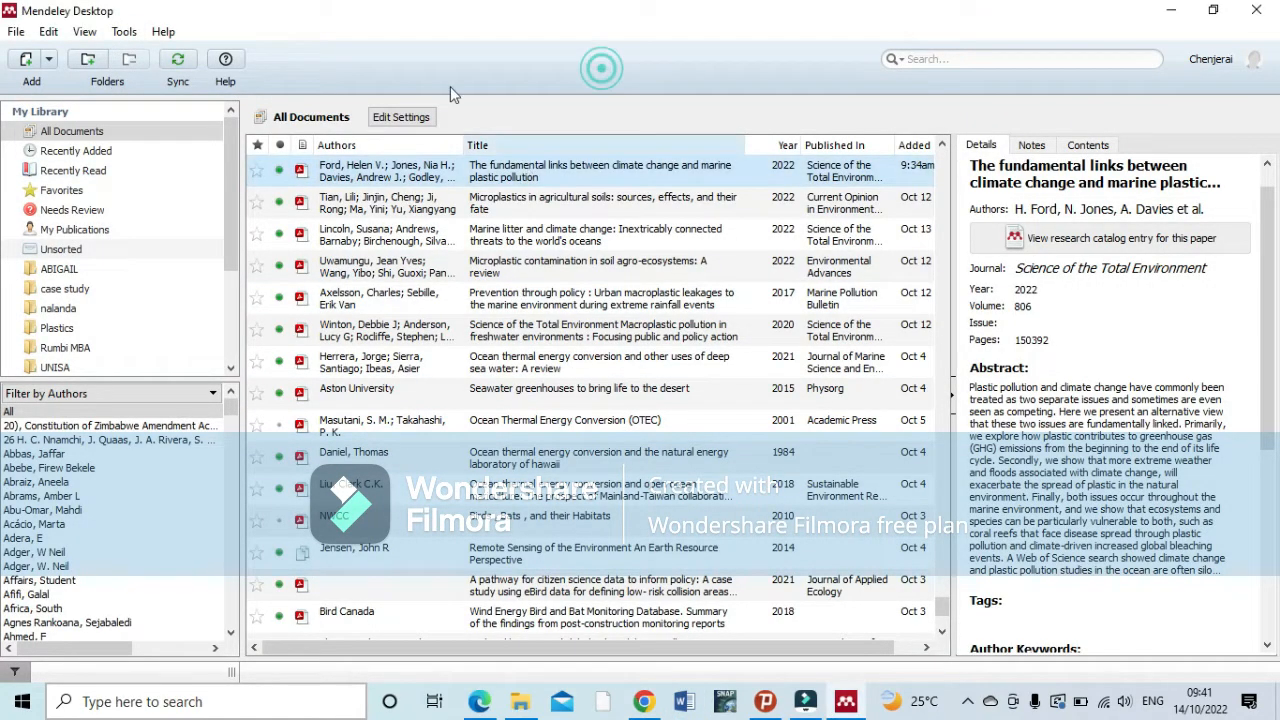
click(124, 31)
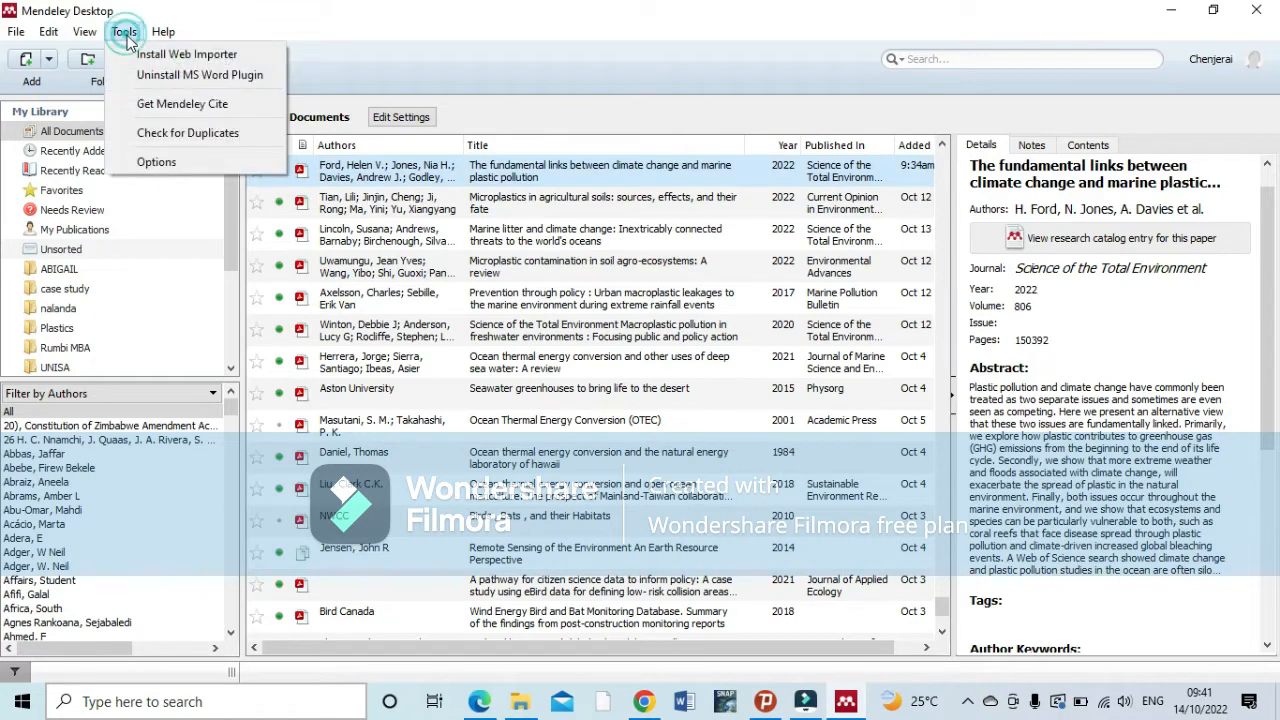
click(178, 76)
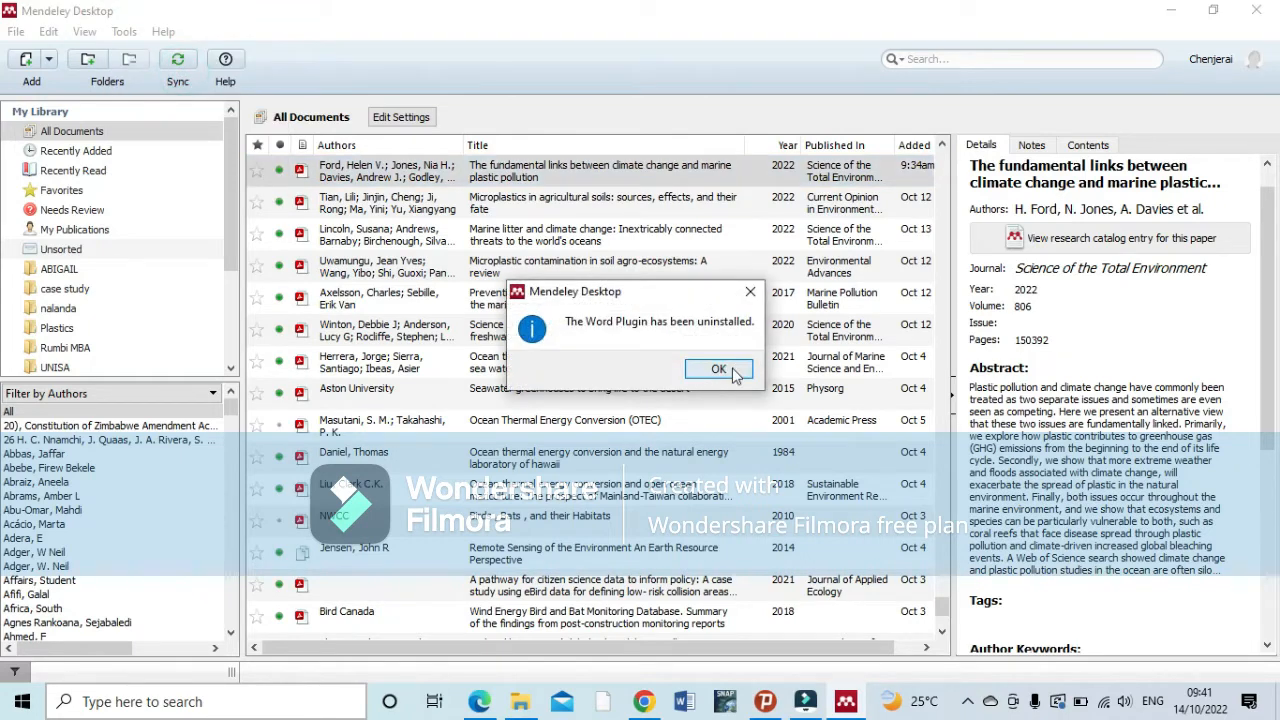
click(719, 369)
Open a blank Word document, inspect its referencing tools with the Mendeley plugin uninstalled, and close Word.
click(684, 702)
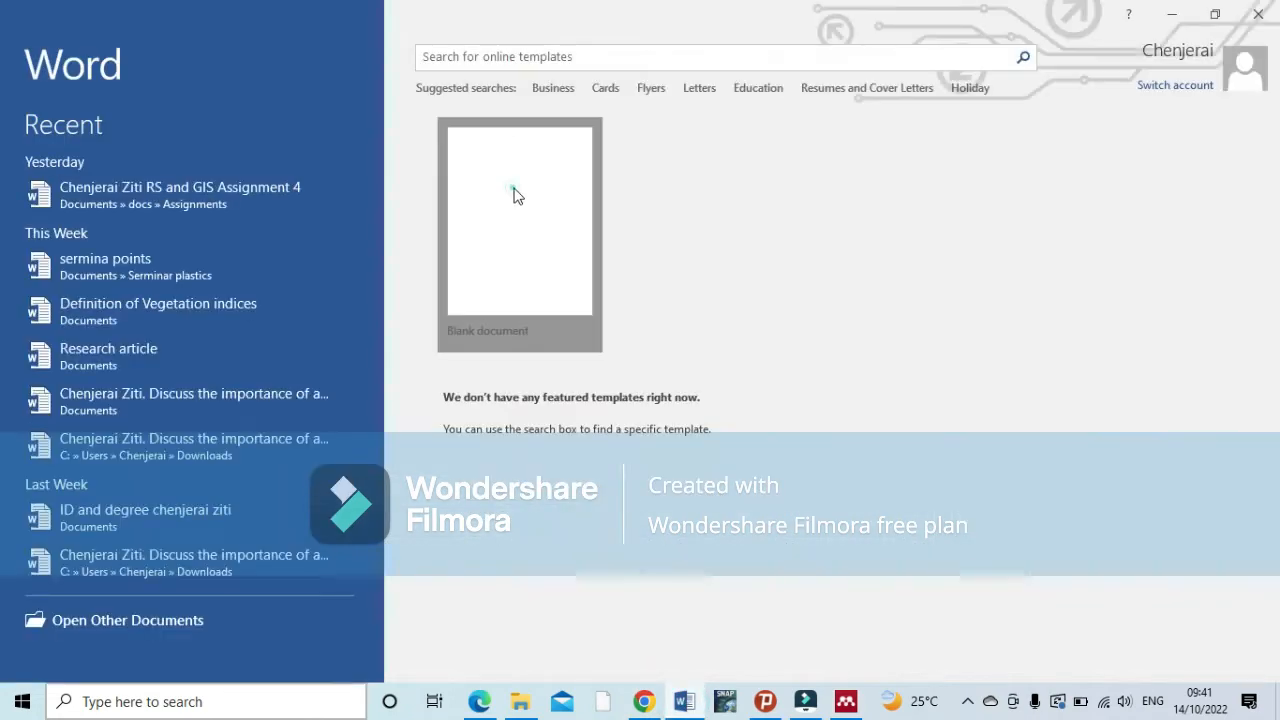
click(513, 195)
click(331, 44)
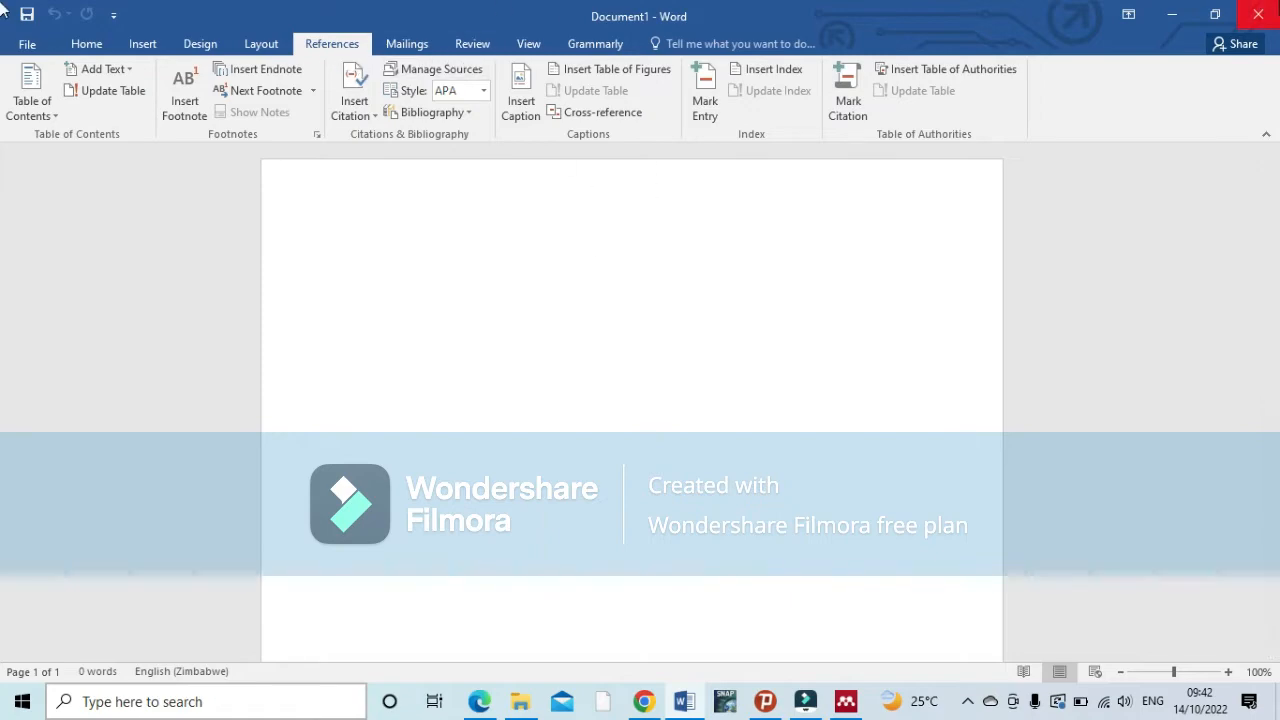
click(1258, 14)
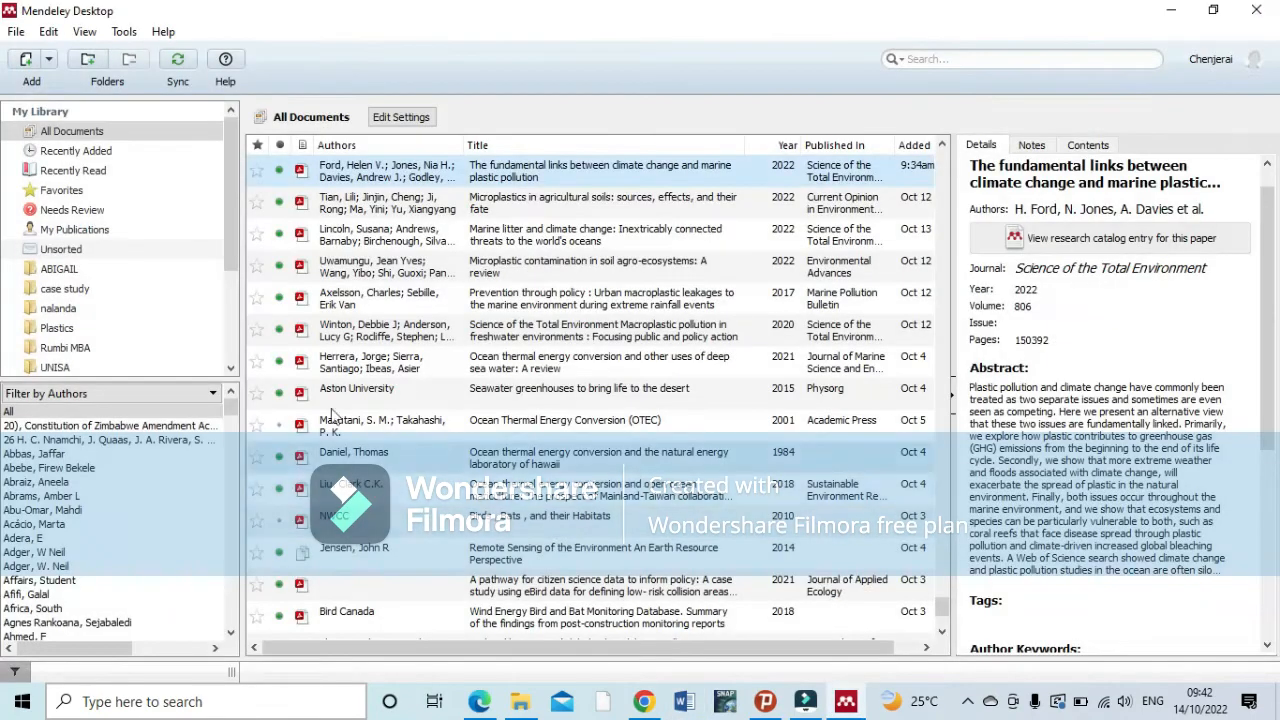
Reinstall the MS Word citation plugin from Mendeley Desktop and dismiss the installation notice.
click(124, 31)
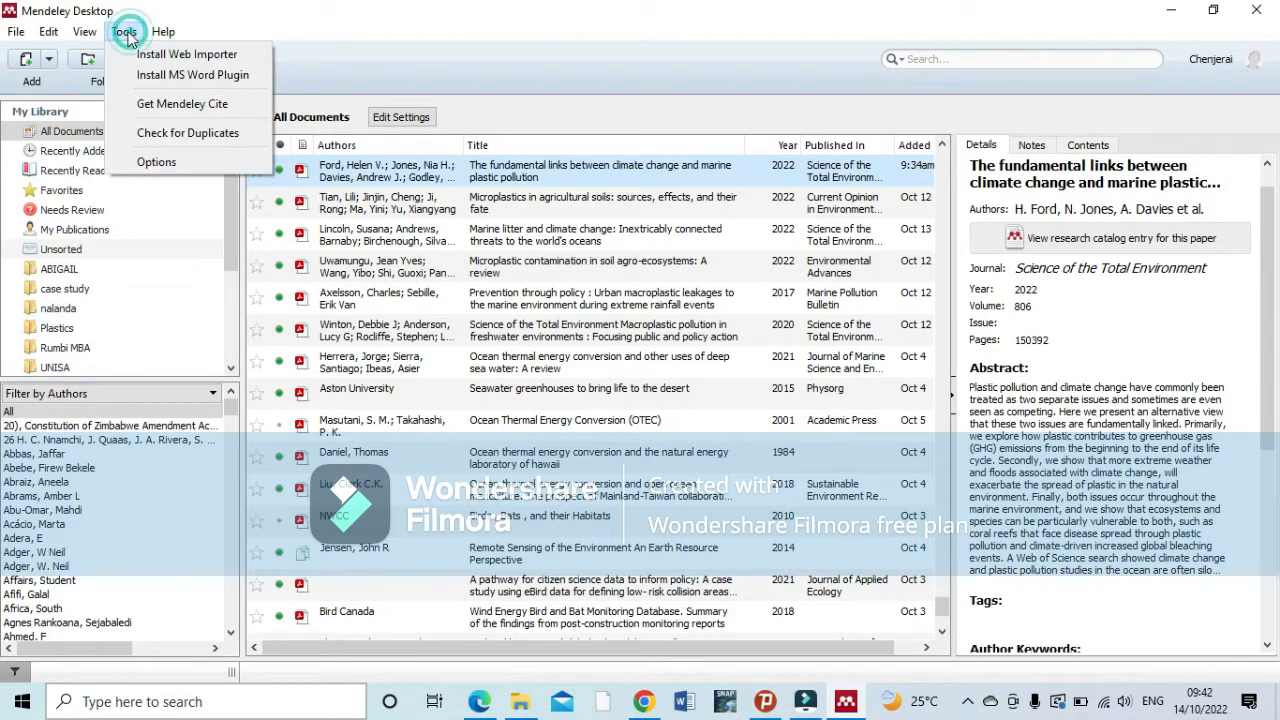
click(183, 76)
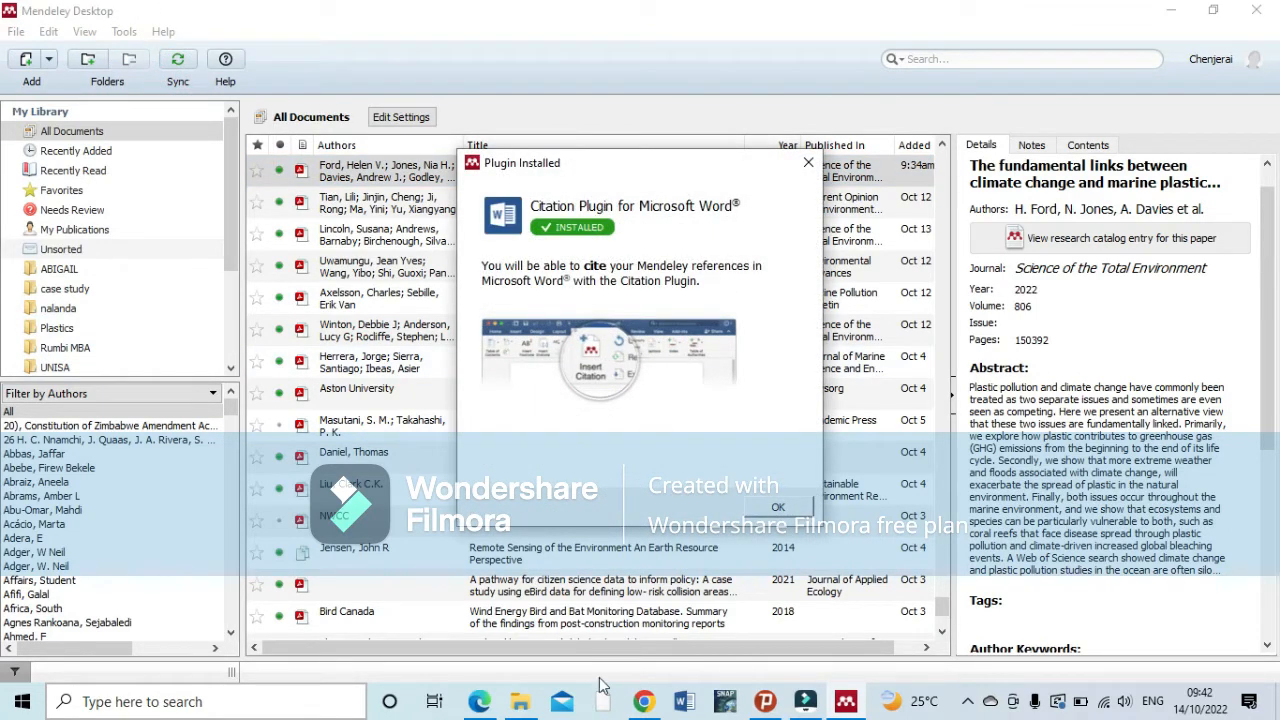
click(776, 508)
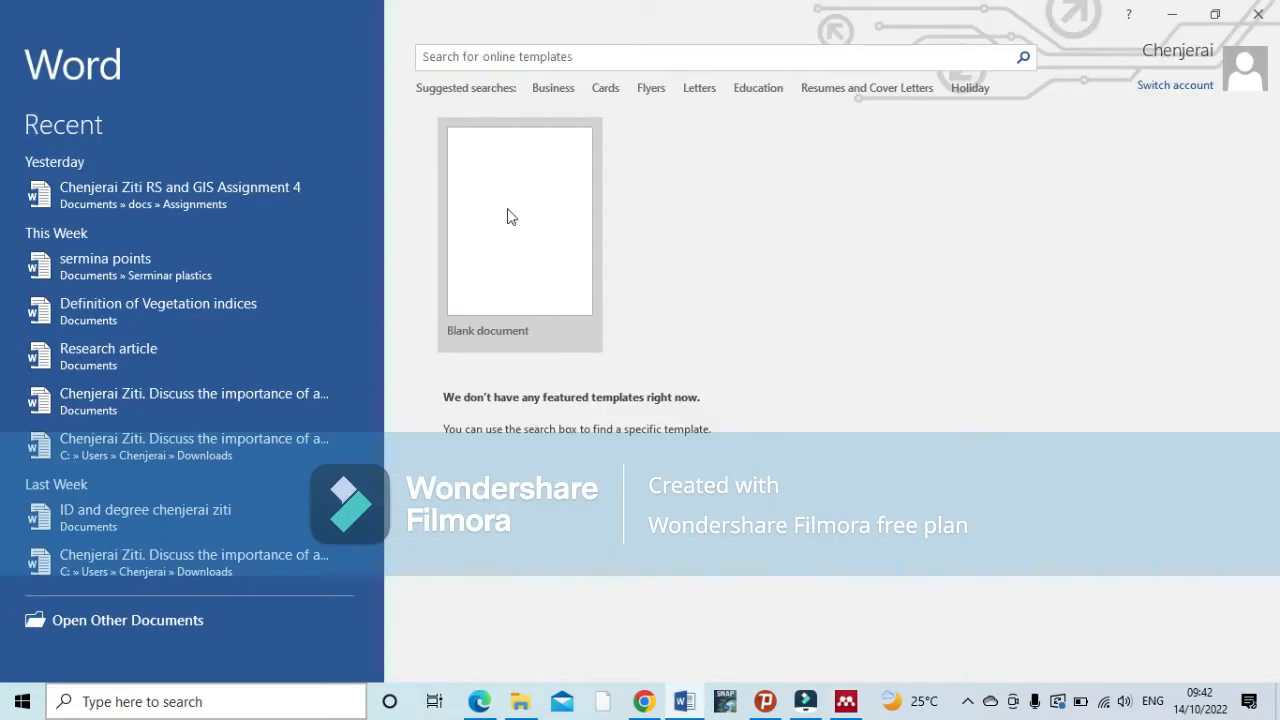
Create a new blank document in Word and bring up the Mendeley citation tools.
click(509, 214)
click(451, 268)
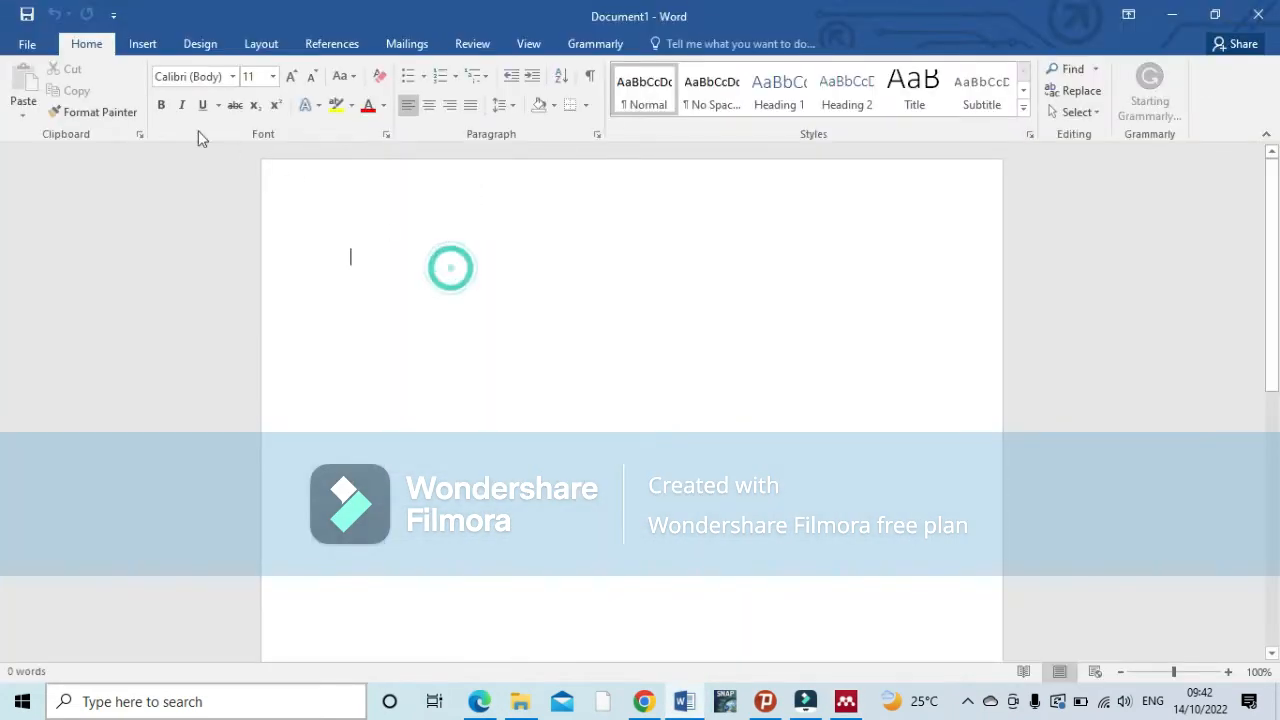
click(323, 47)
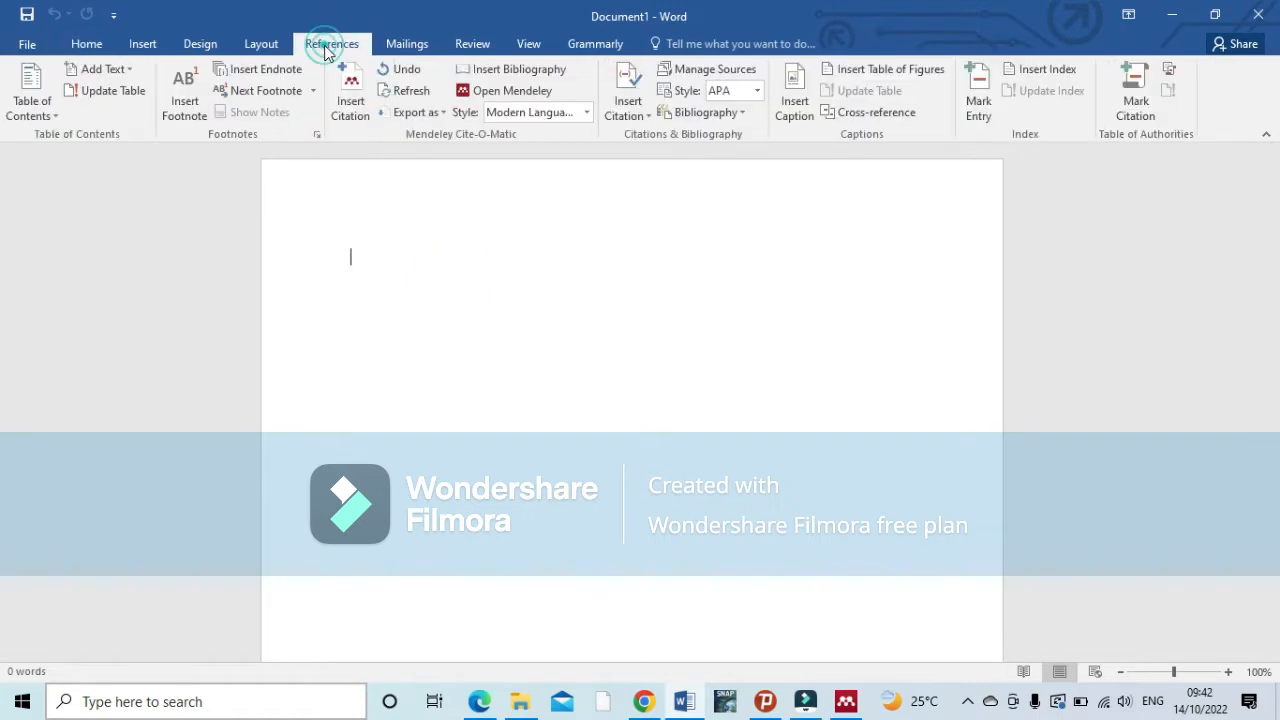
Enter the sample sentence "What is your name?" on the first line of the blank document.
click(395, 247)
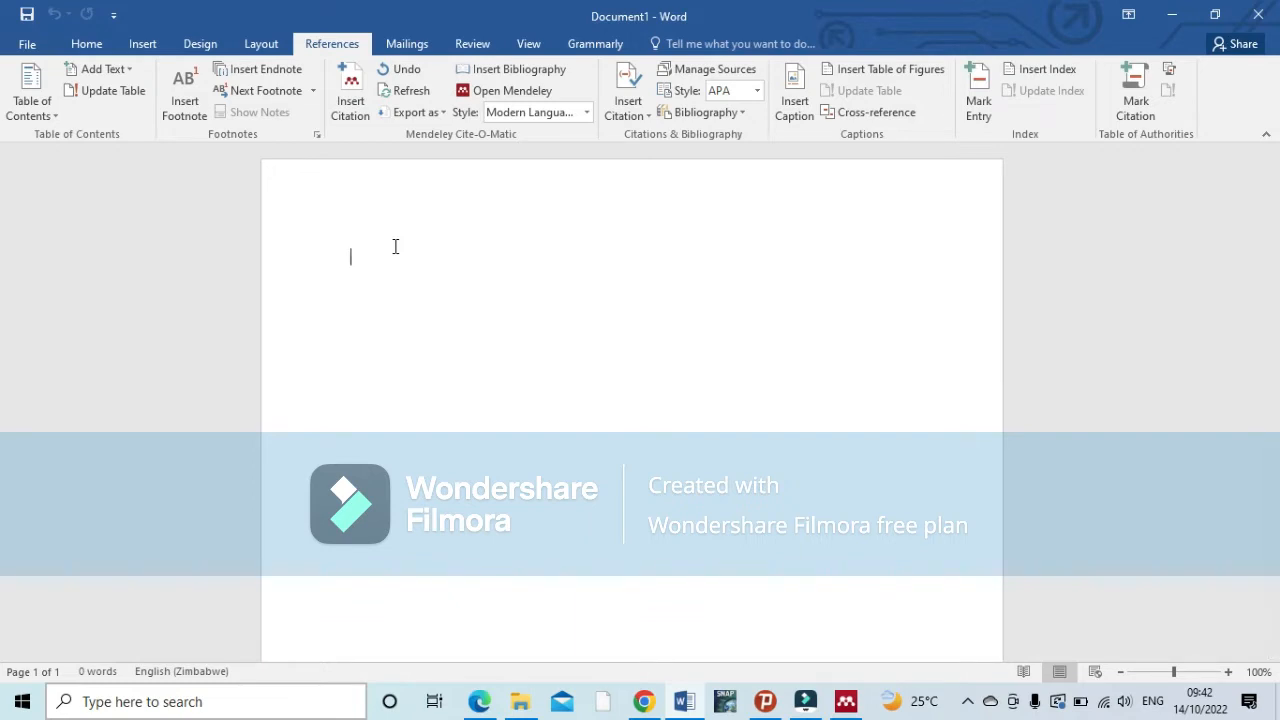
text(wh)
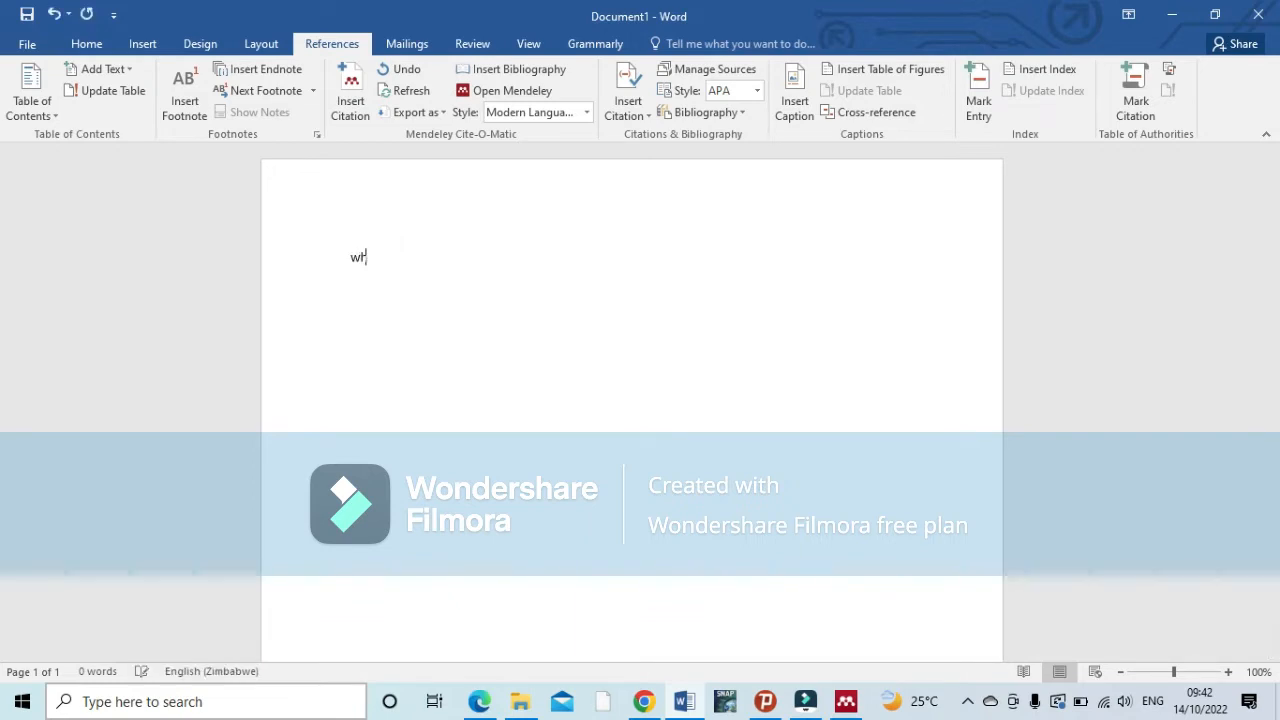
text(at is)
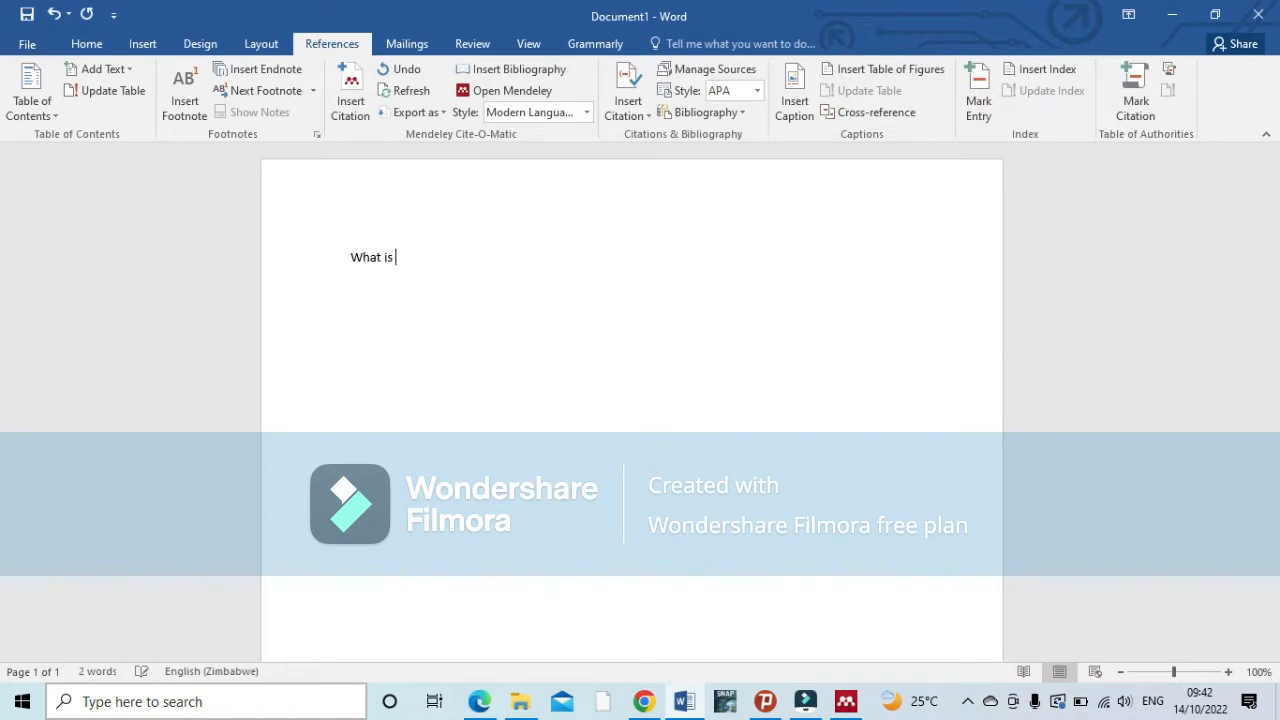
text(ame ?)
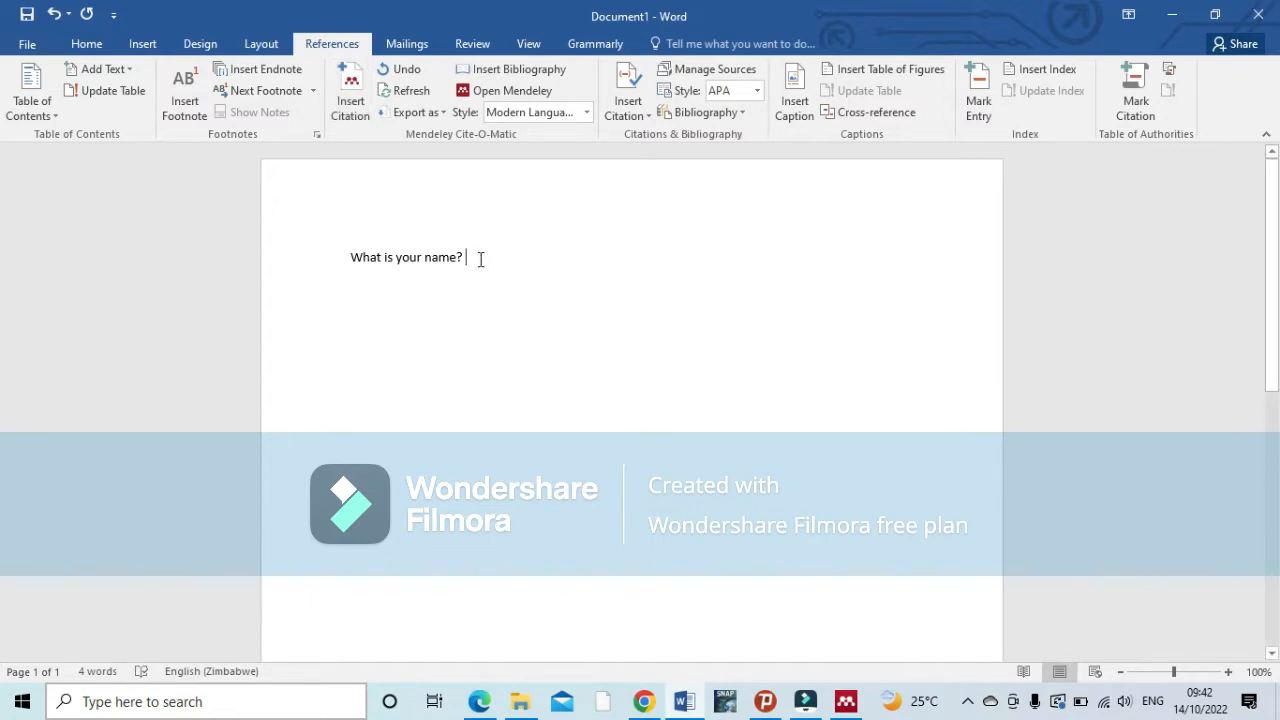
Explore the Mendeley citation search and its library choices, look at the references in Mendeley Desktop, and return to the Word document.
click(357, 91)
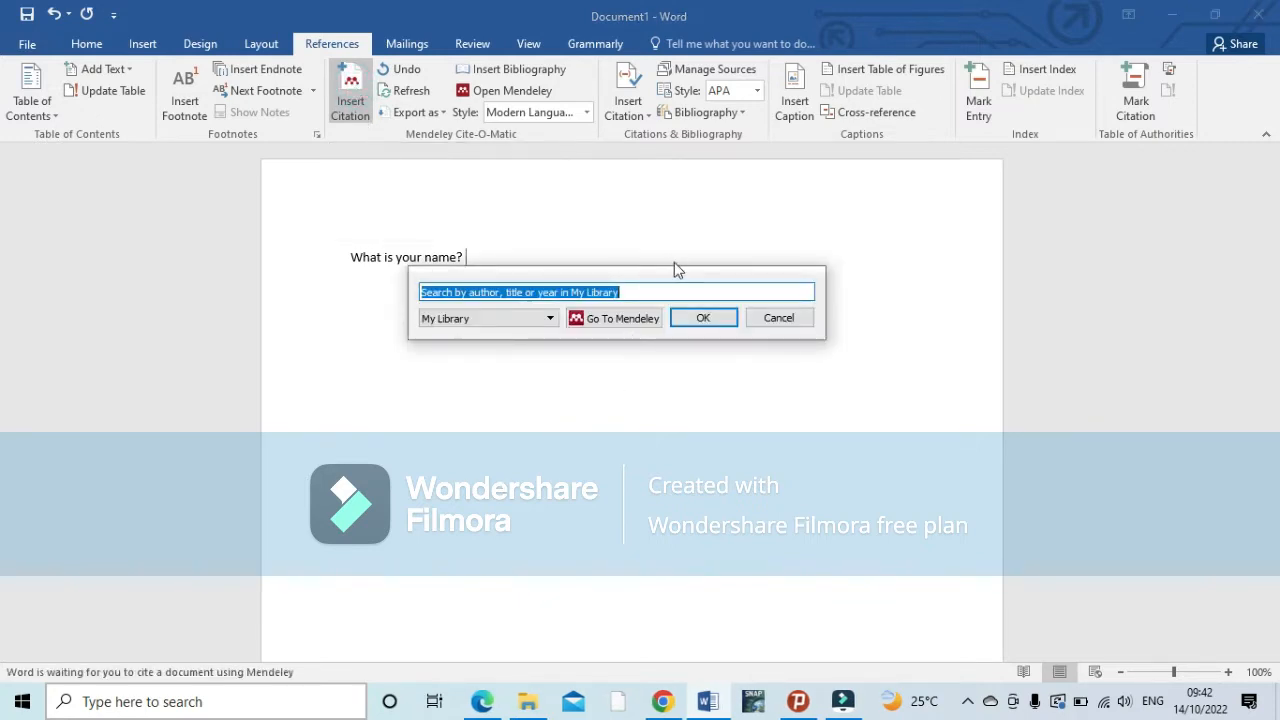
drag(680, 280, 676, 322)
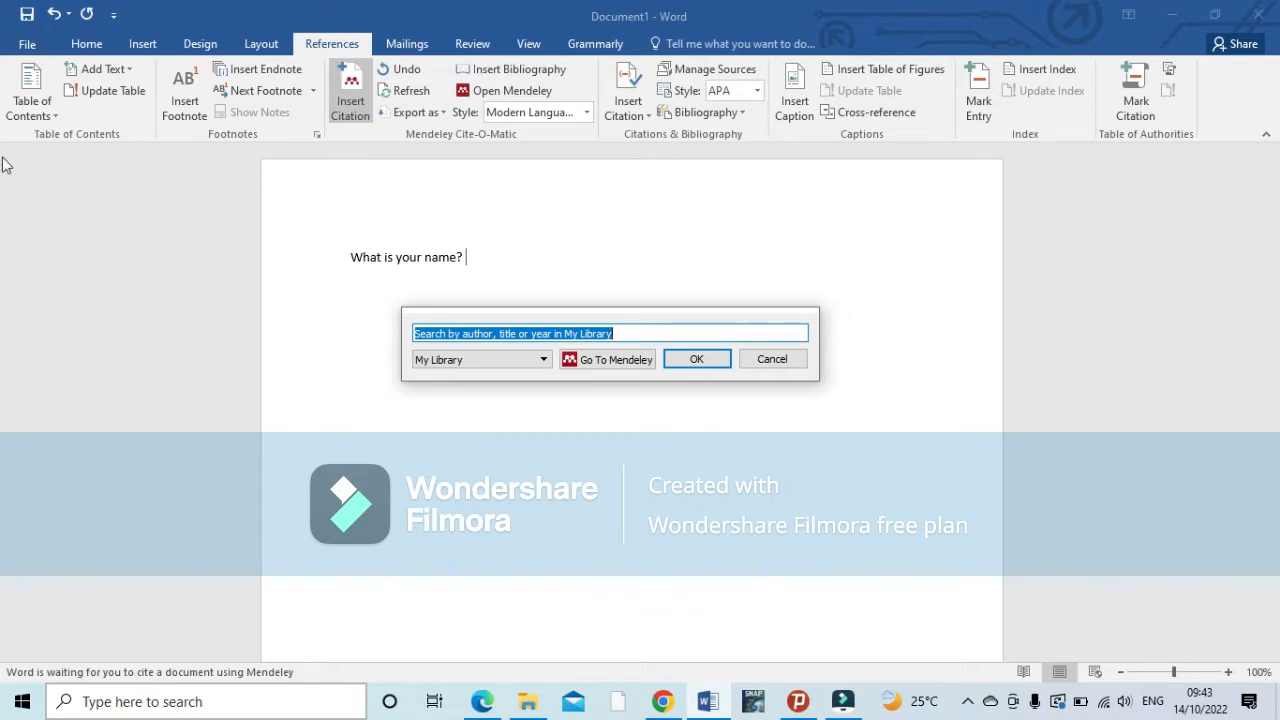
click(544, 362)
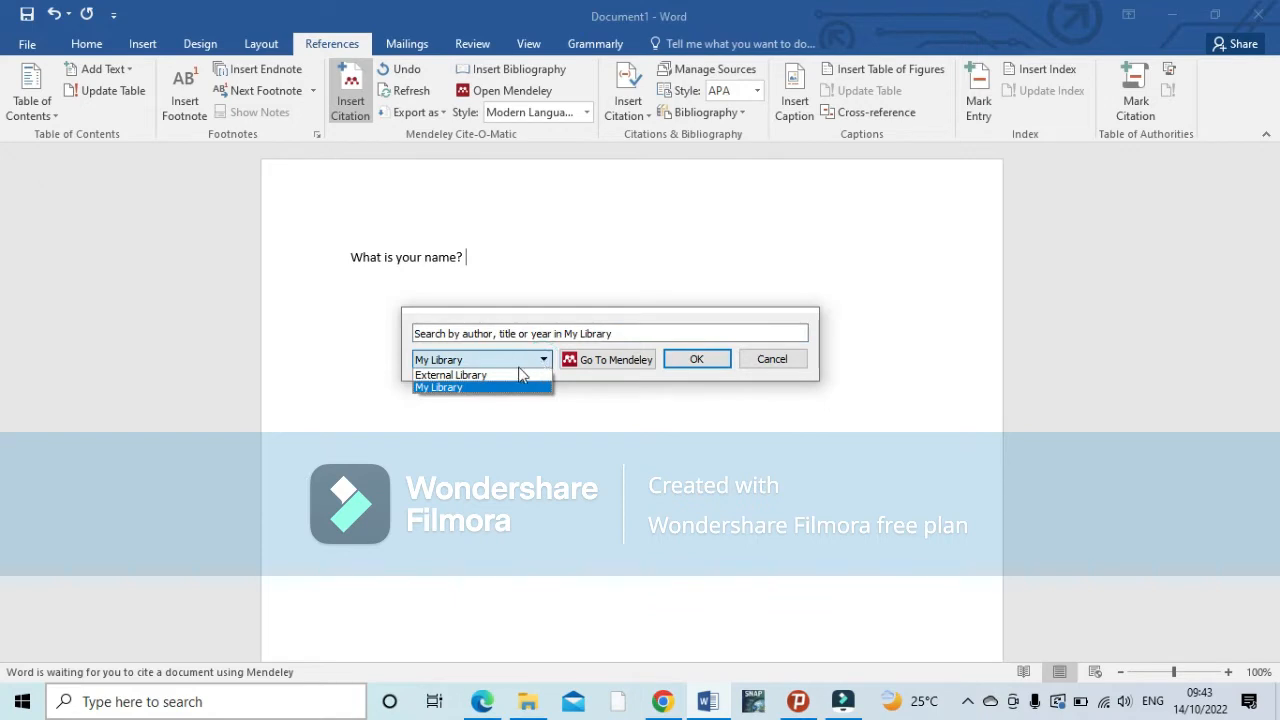
click(463, 389)
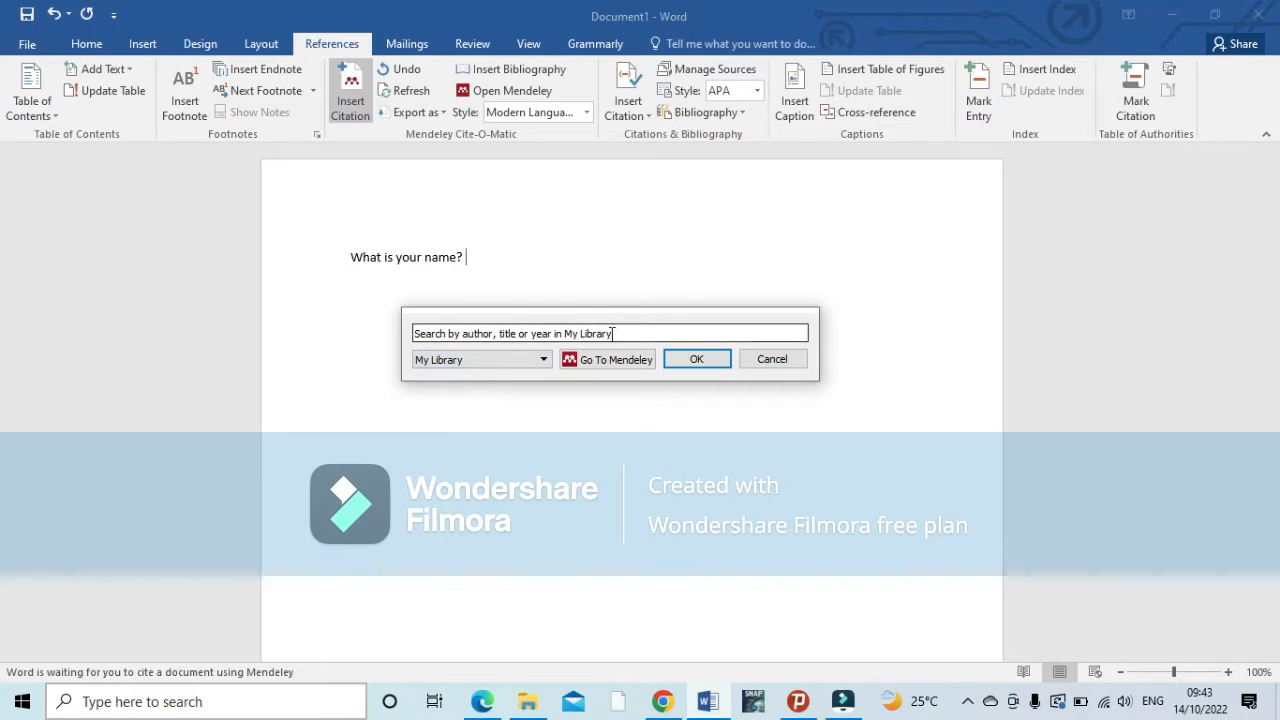
drag(618, 334, 393, 338)
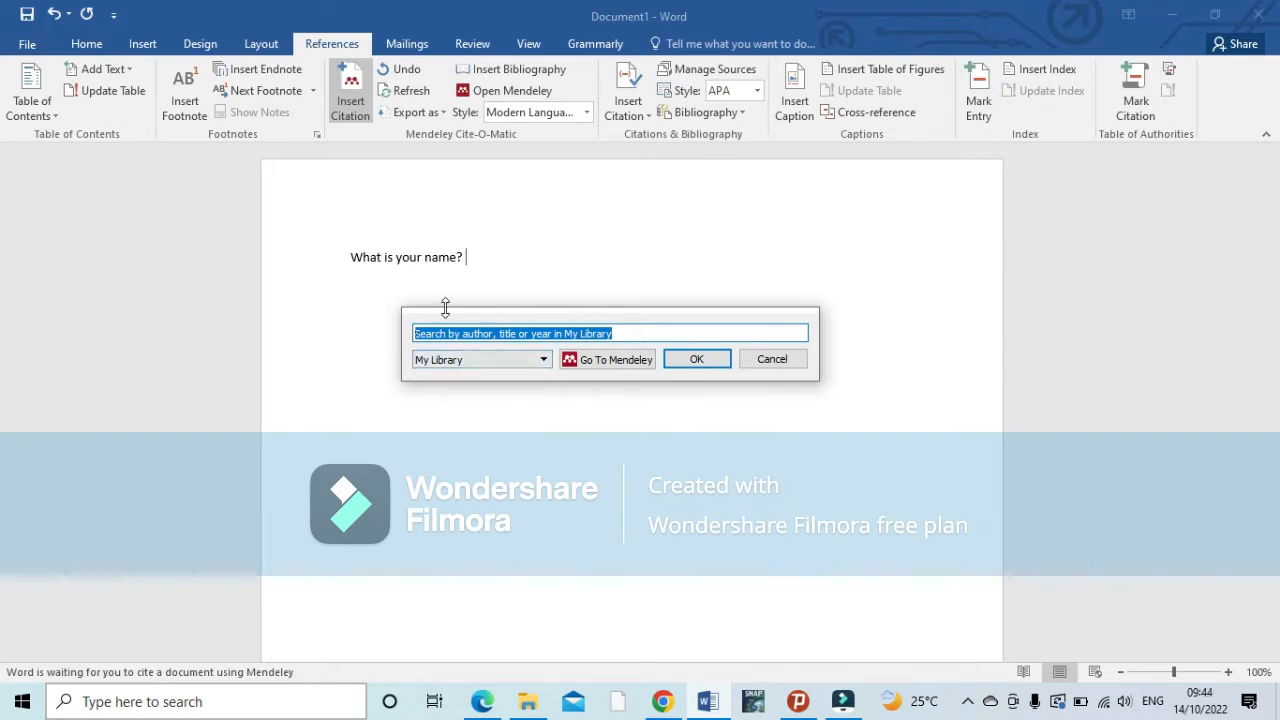
click(611, 362)
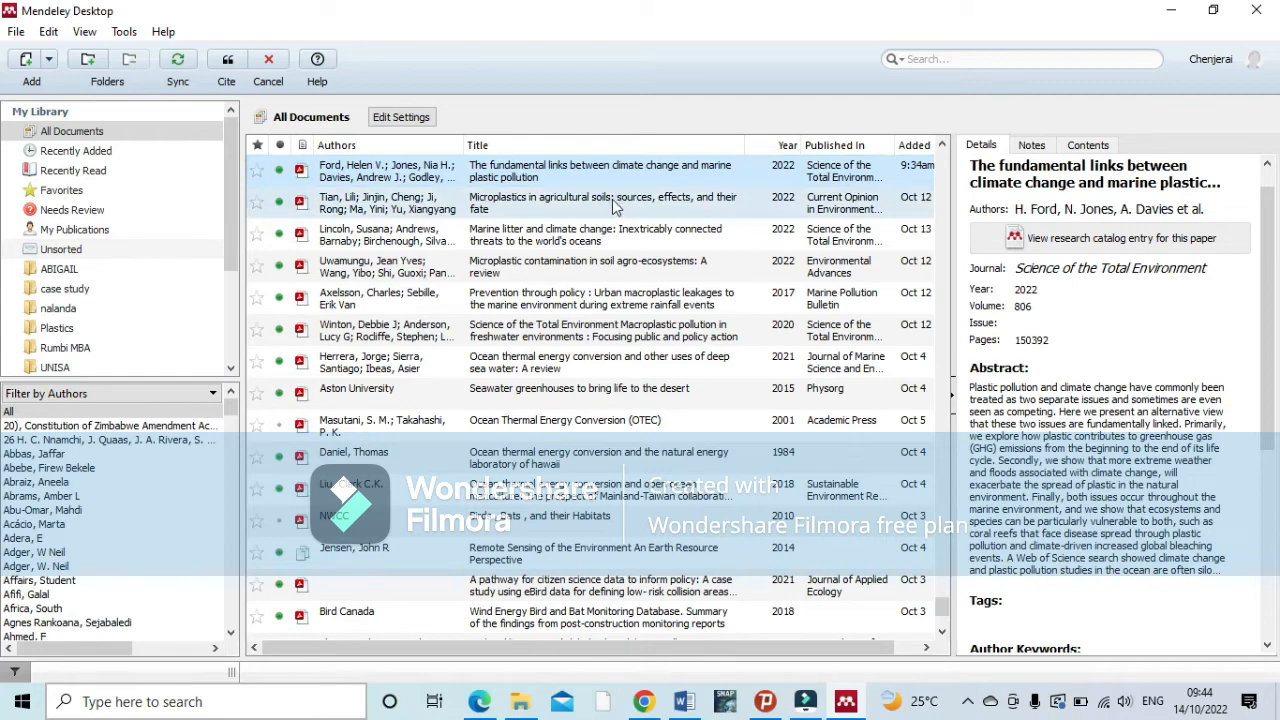
click(688, 706)
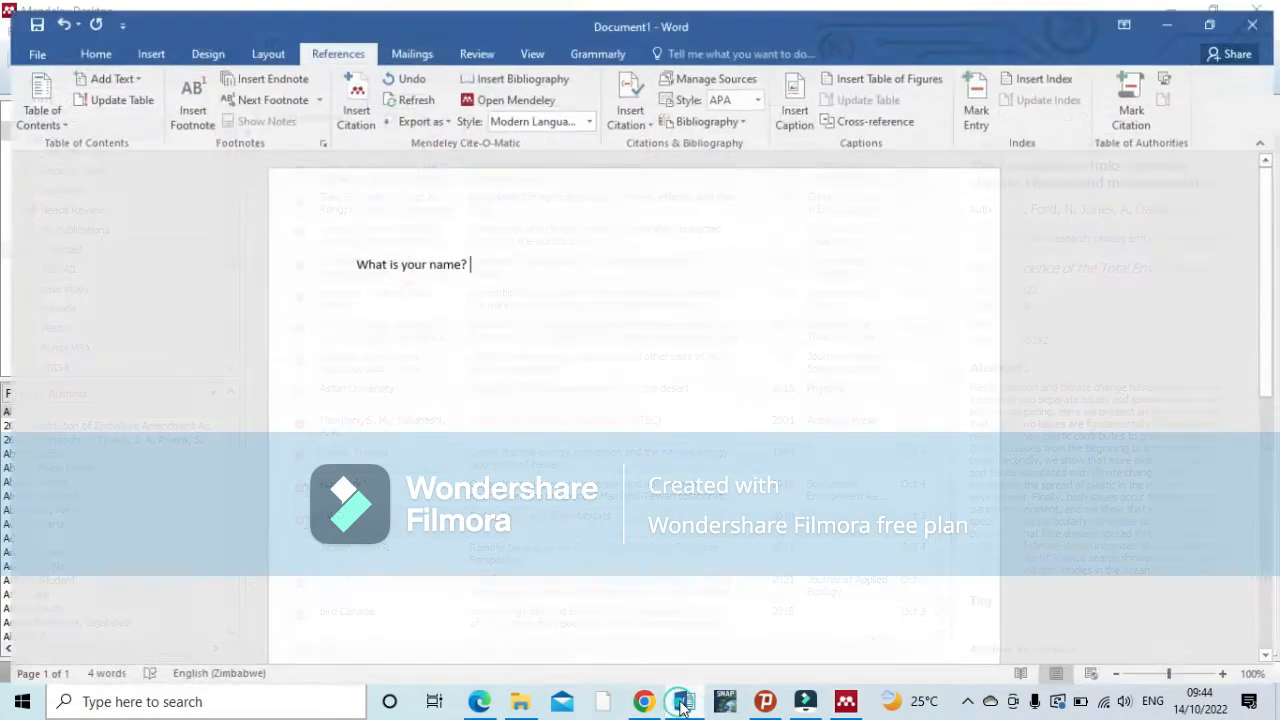
Insert a citation after the first sentence for the 2022 paper "The fundamental links between climate change and marine plastic pollution".
click(352, 90)
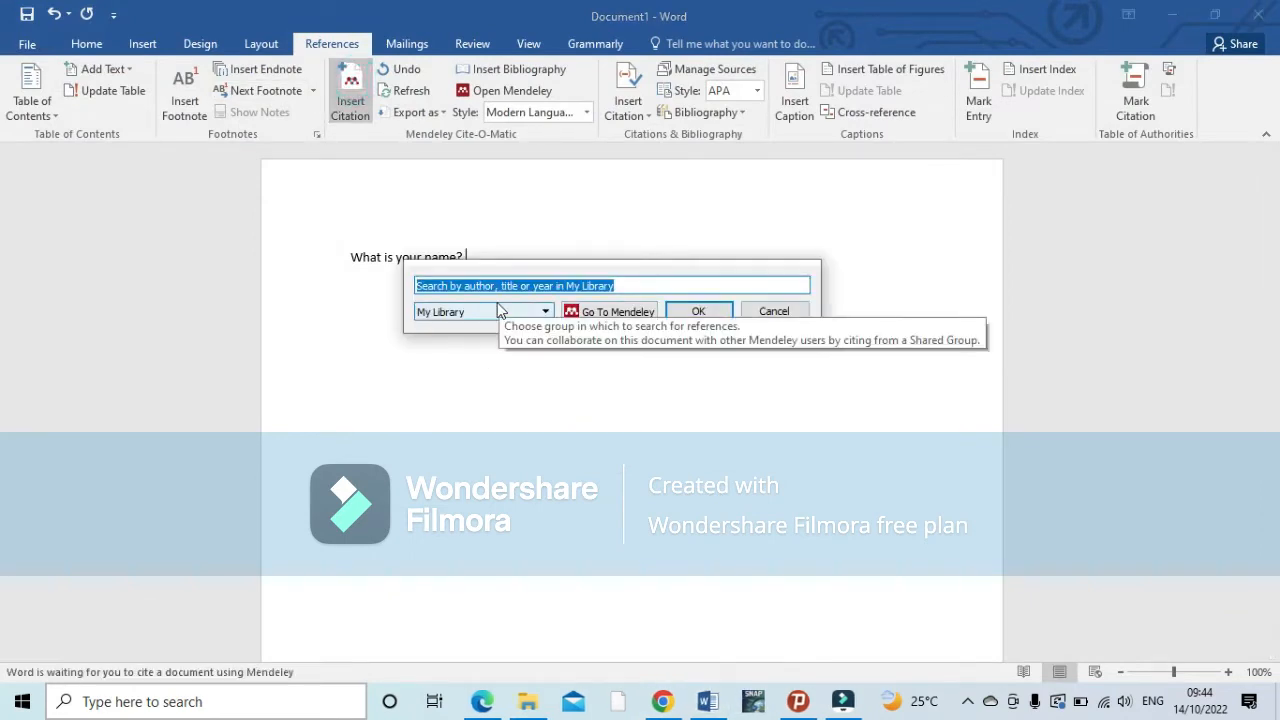
text(Ford)
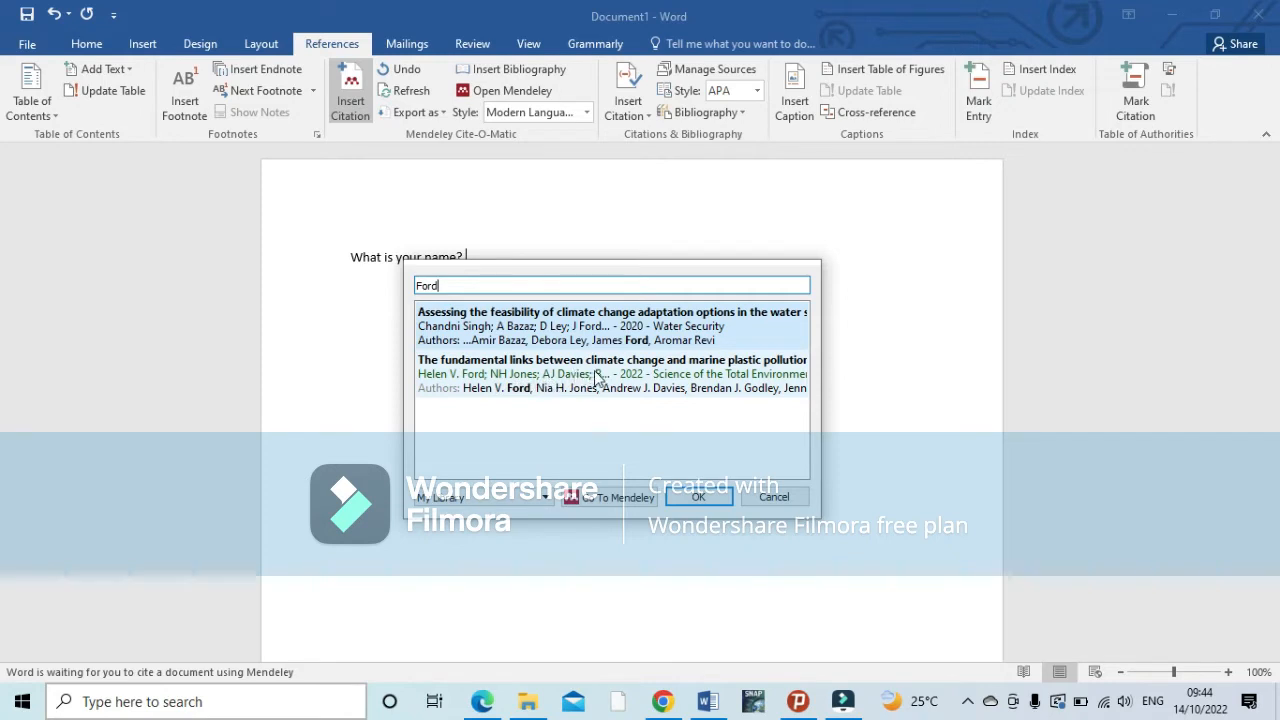
click(598, 376)
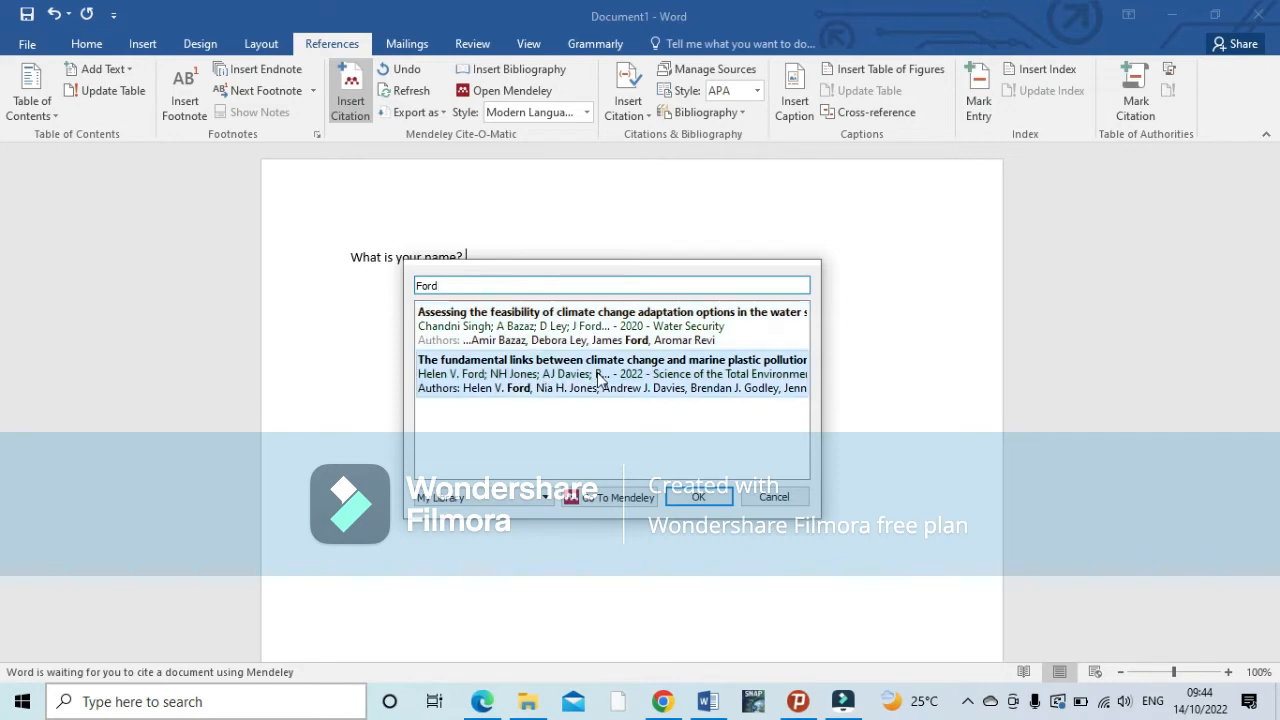
key(Return)
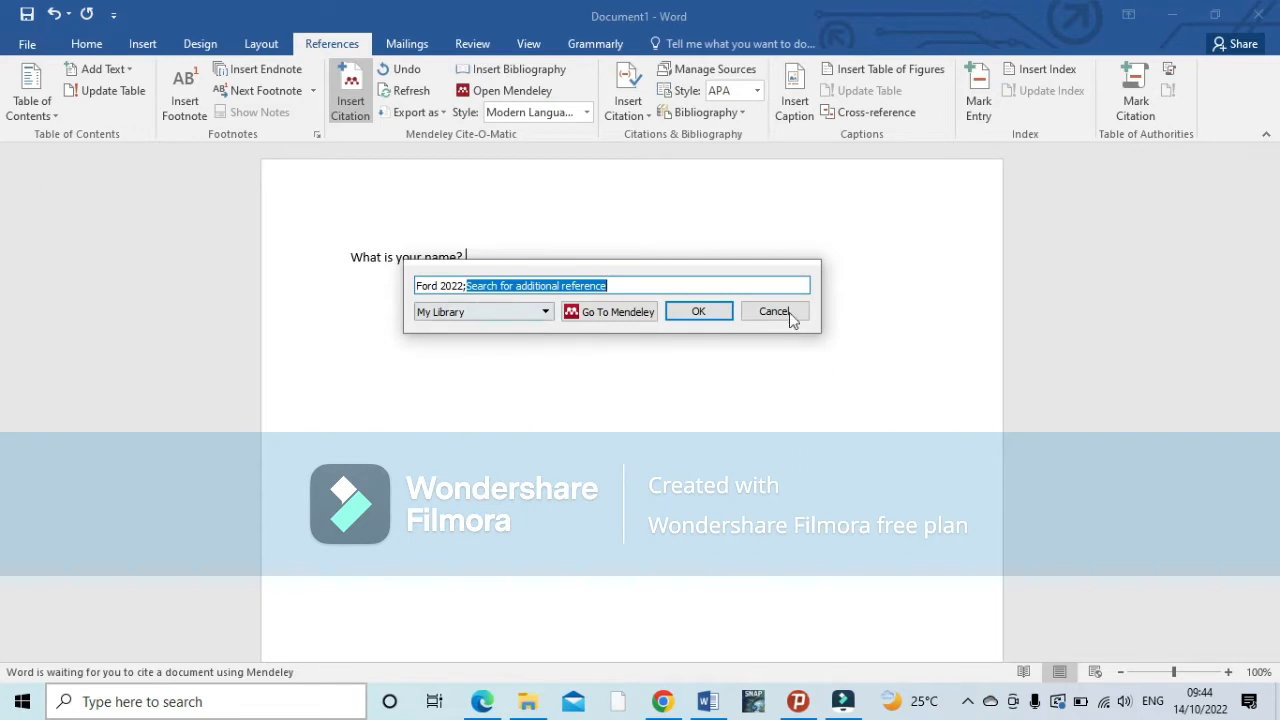
click(700, 311)
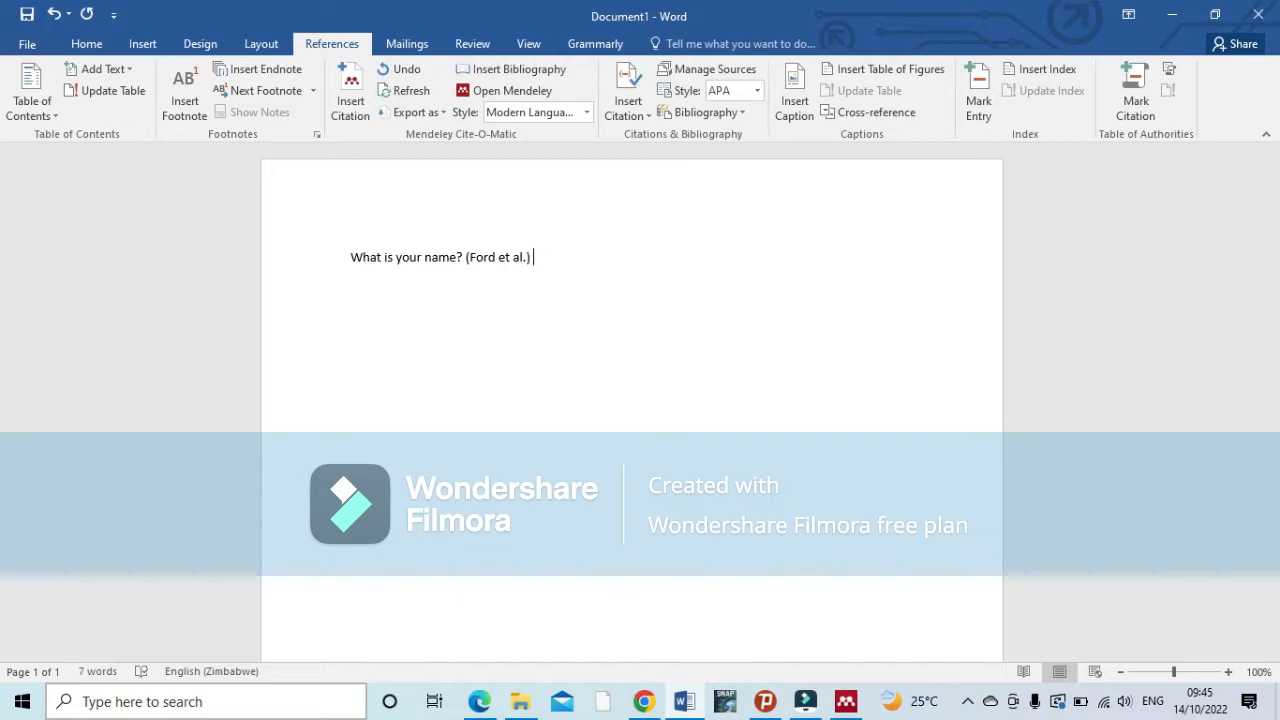
Continue the line after the citation with the sample sentence "My name is" followed by a first name and a full stop.
text(M)
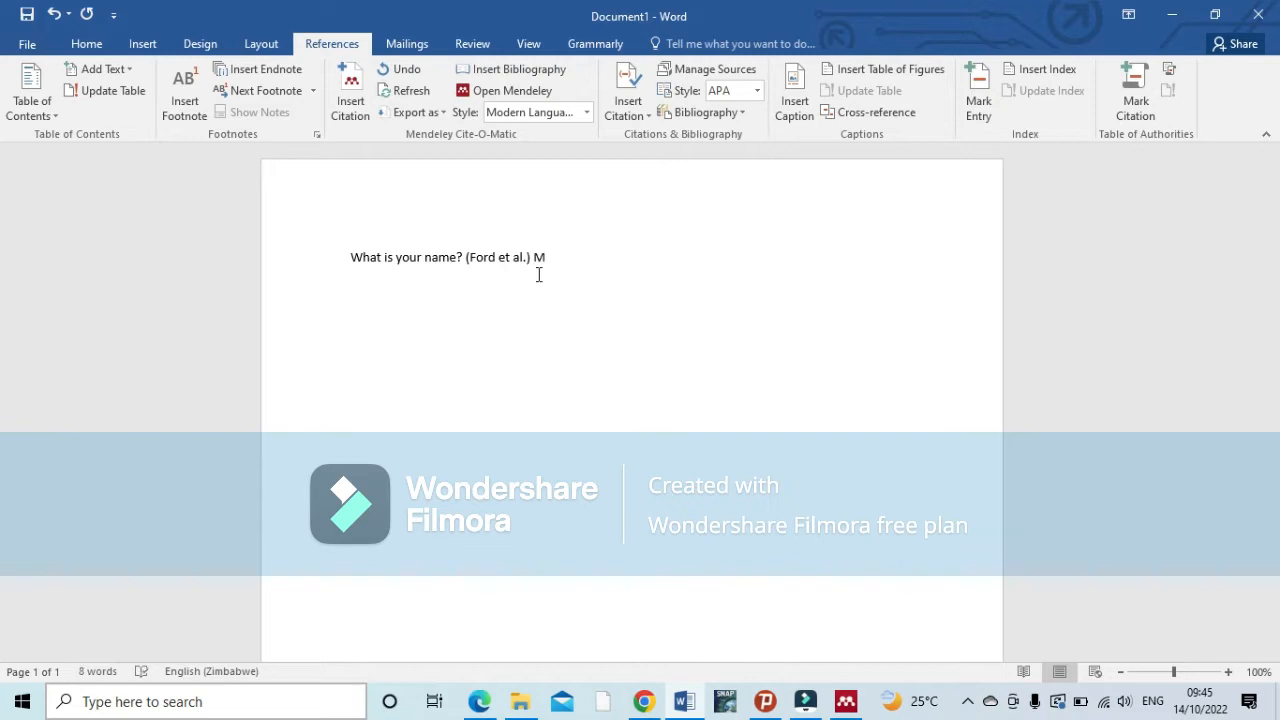
text(y  name is)
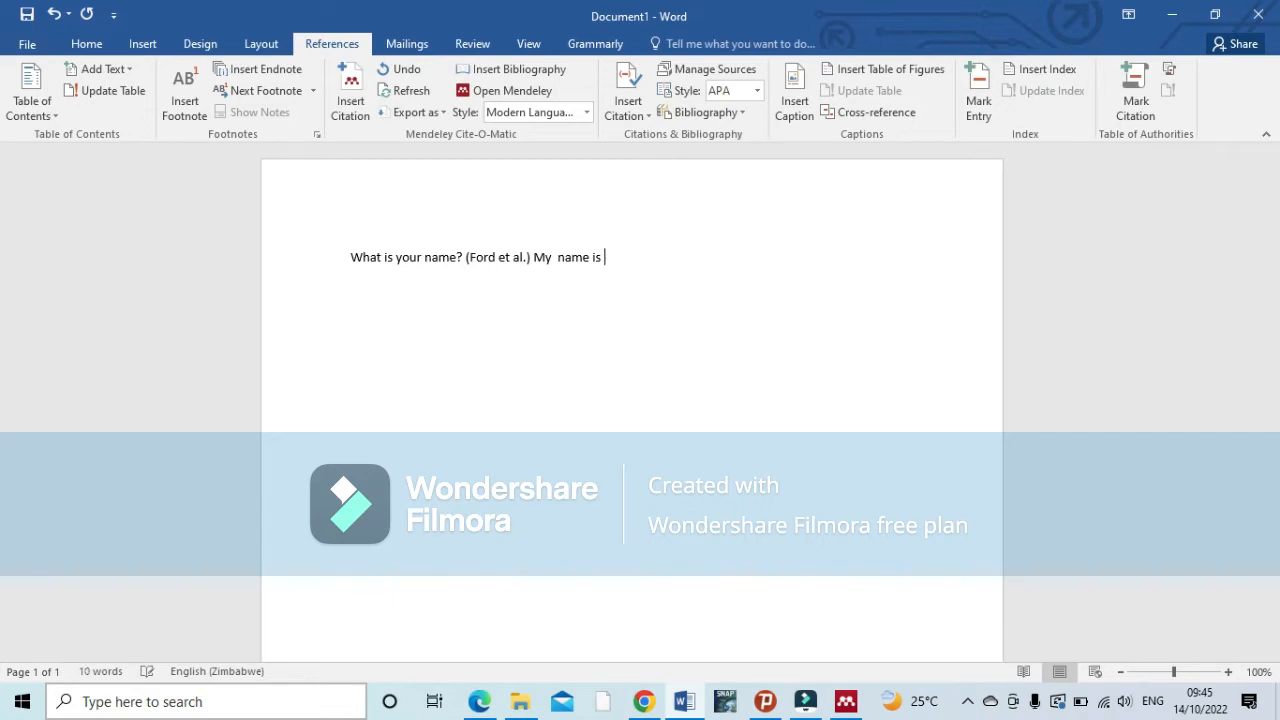
text(John)
key(BackSpace)
Start a combined citation after the second sentence with the 2020 Water Security adaptation paper and the 2022 marine plastic pollution paper.
click(352, 88)
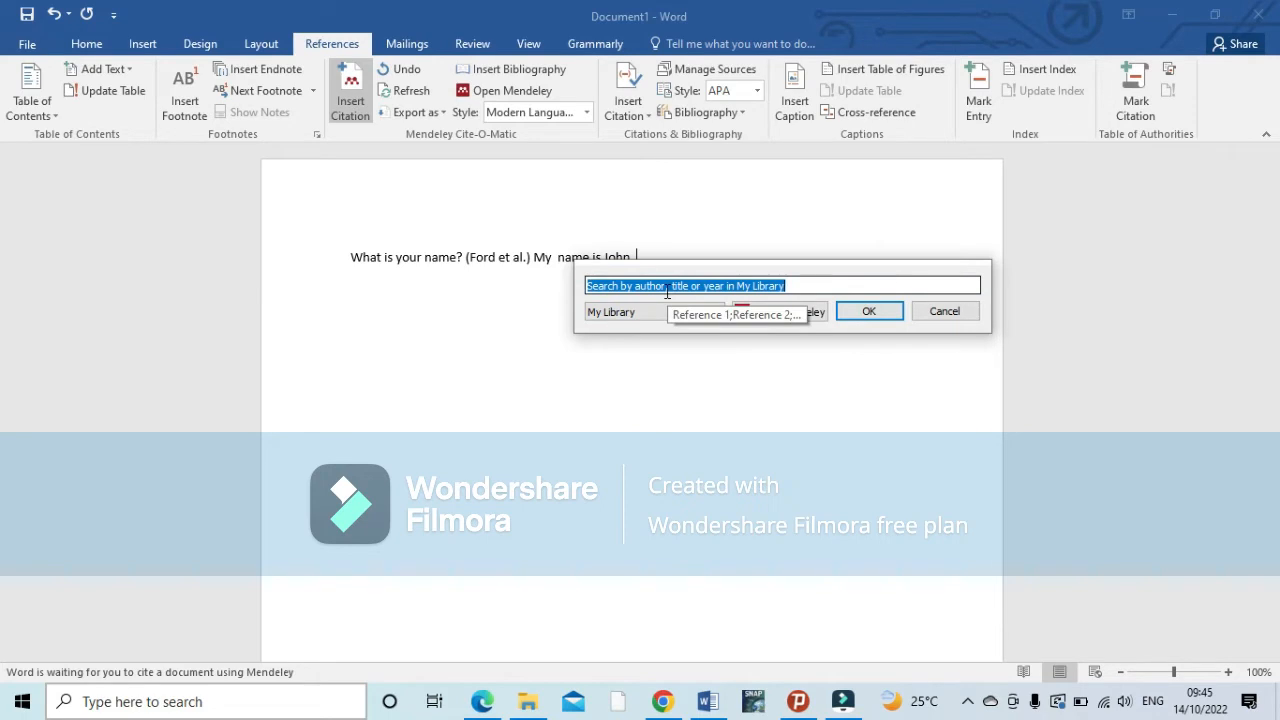
text(ford)
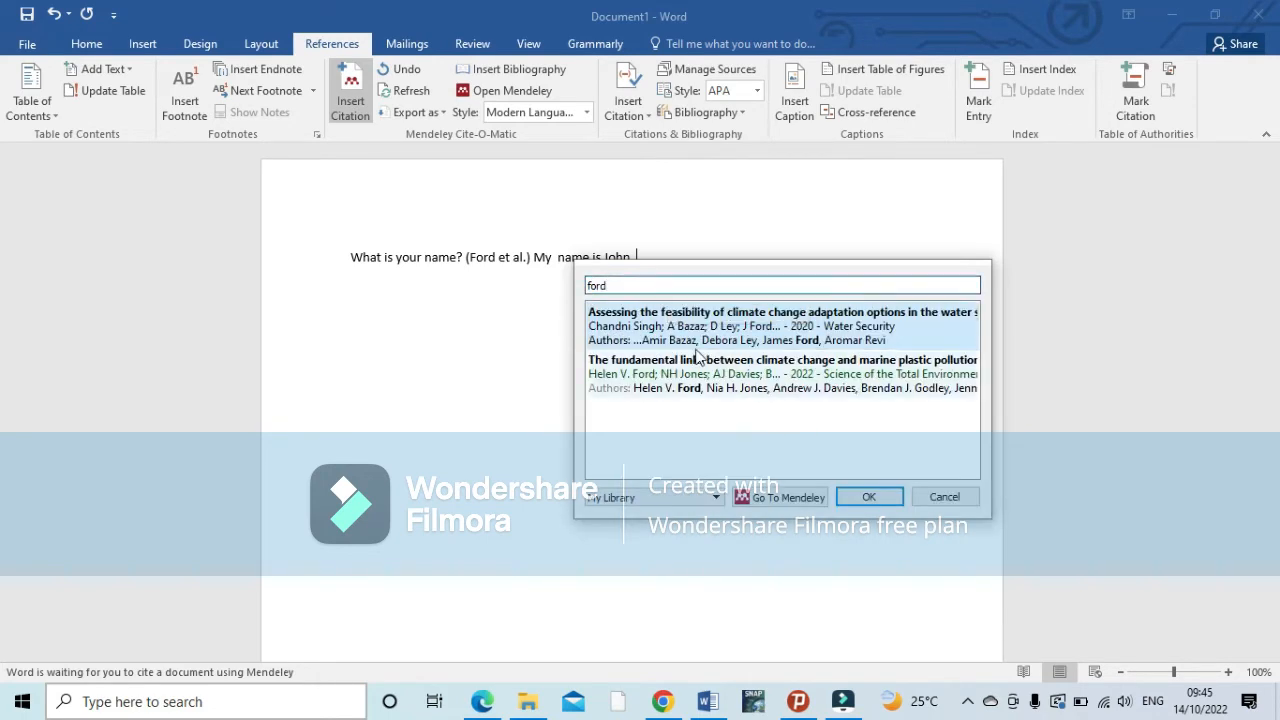
click(703, 330)
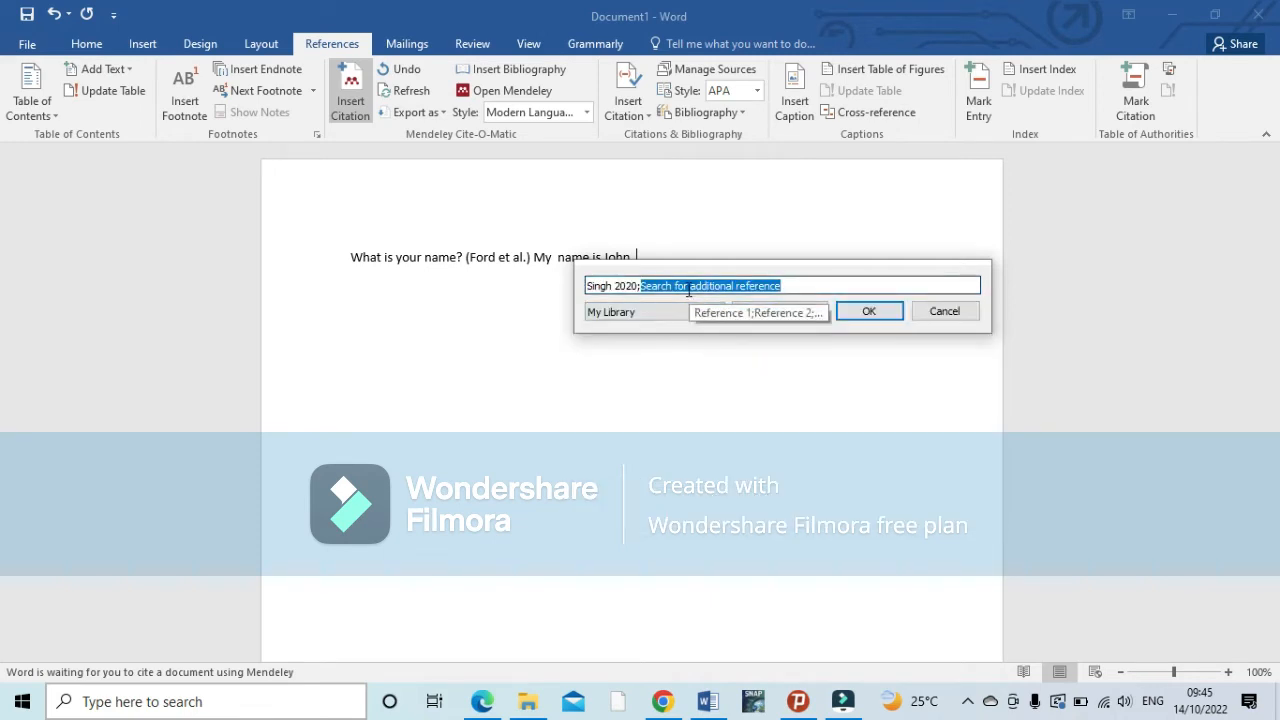
text(ford)
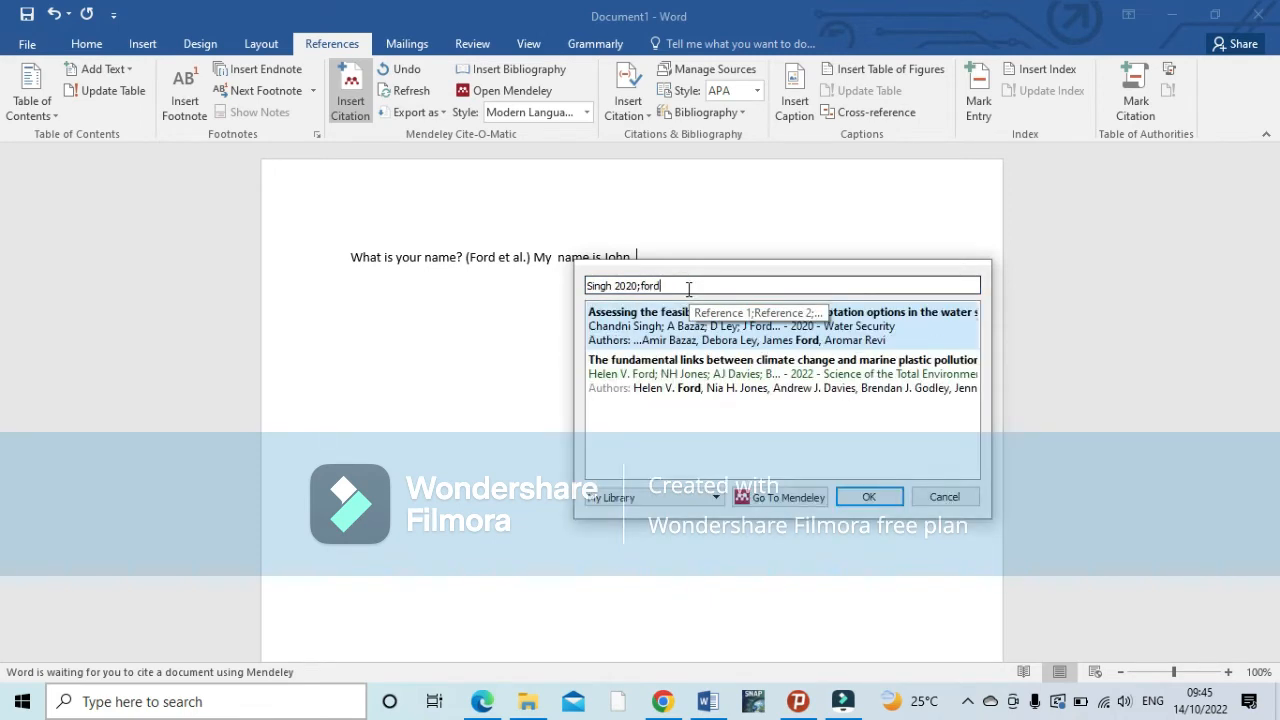
click(716, 378)
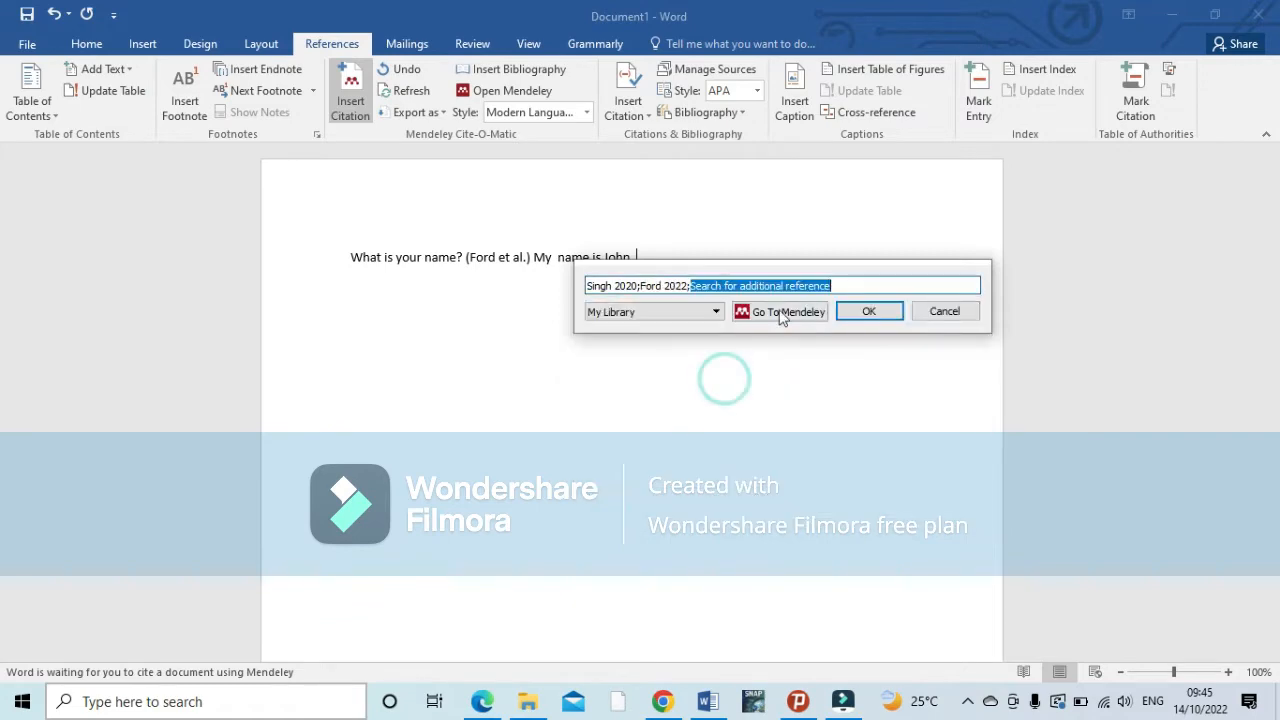
Add the 2022 Mutirikwi climate change response paper and the 2017 SDG Industry Matrix reference, and insert the combined citation.
text(chenjer)
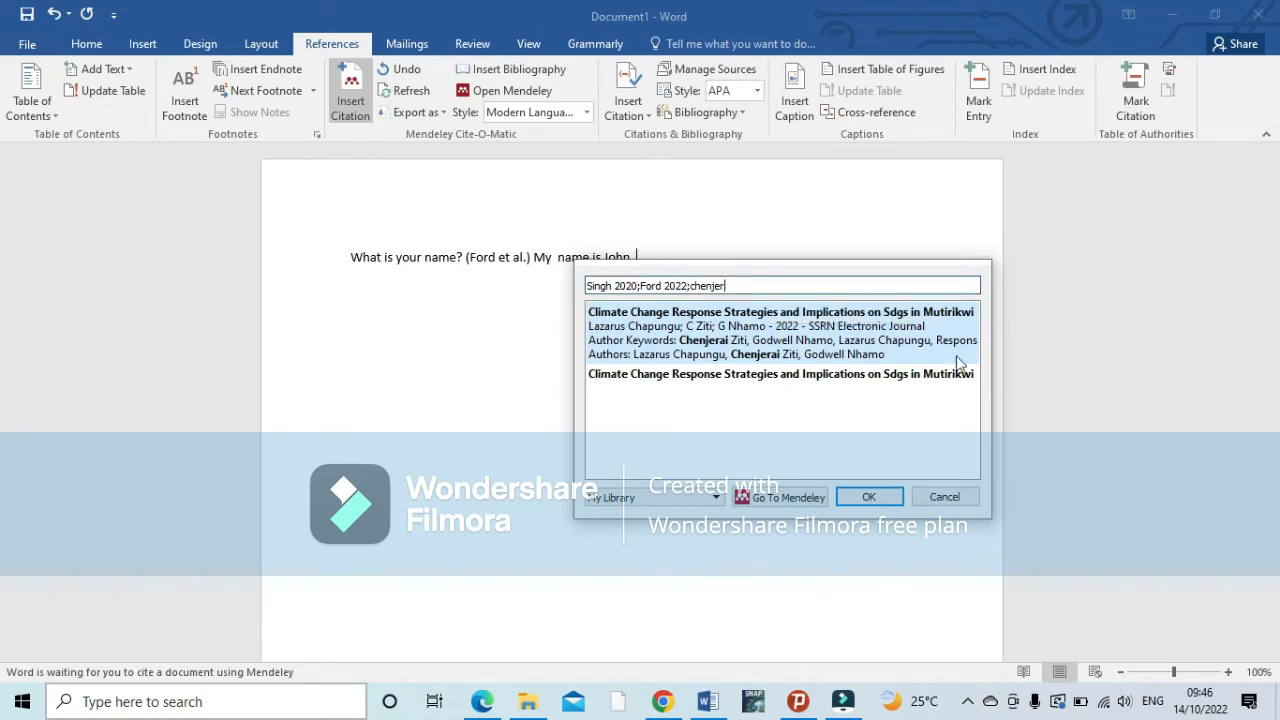
click(732, 330)
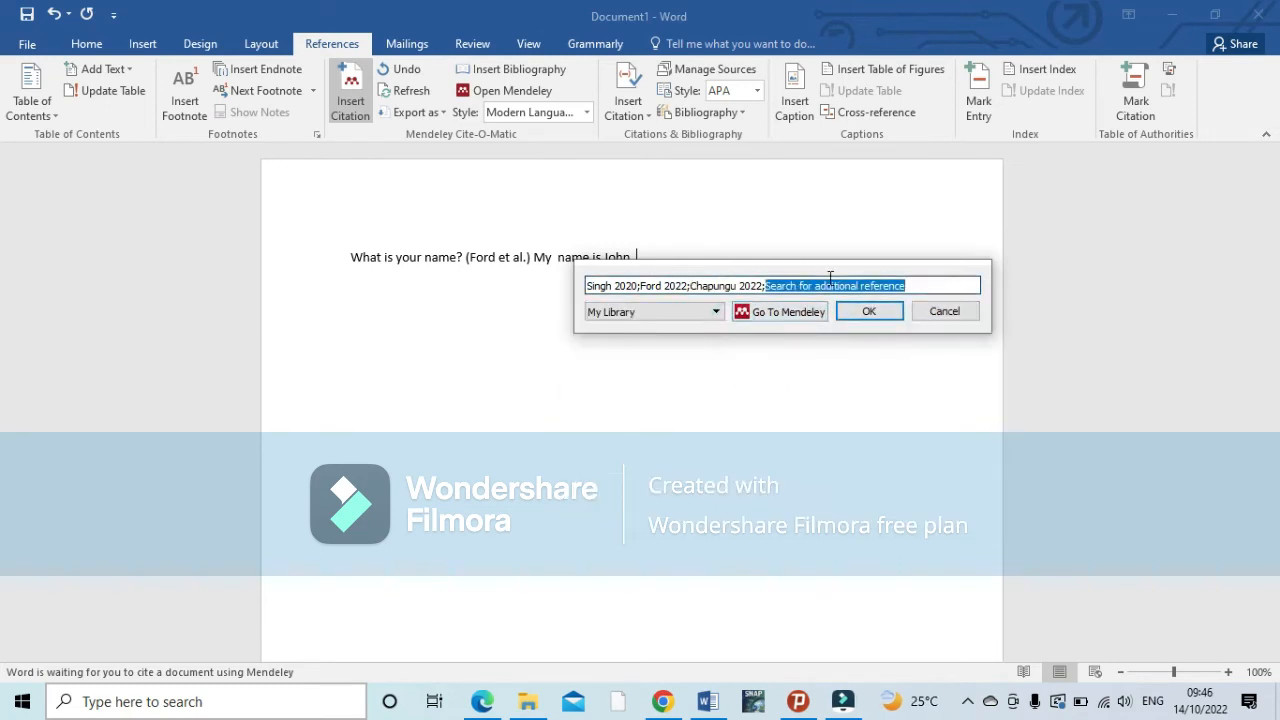
text(climate)
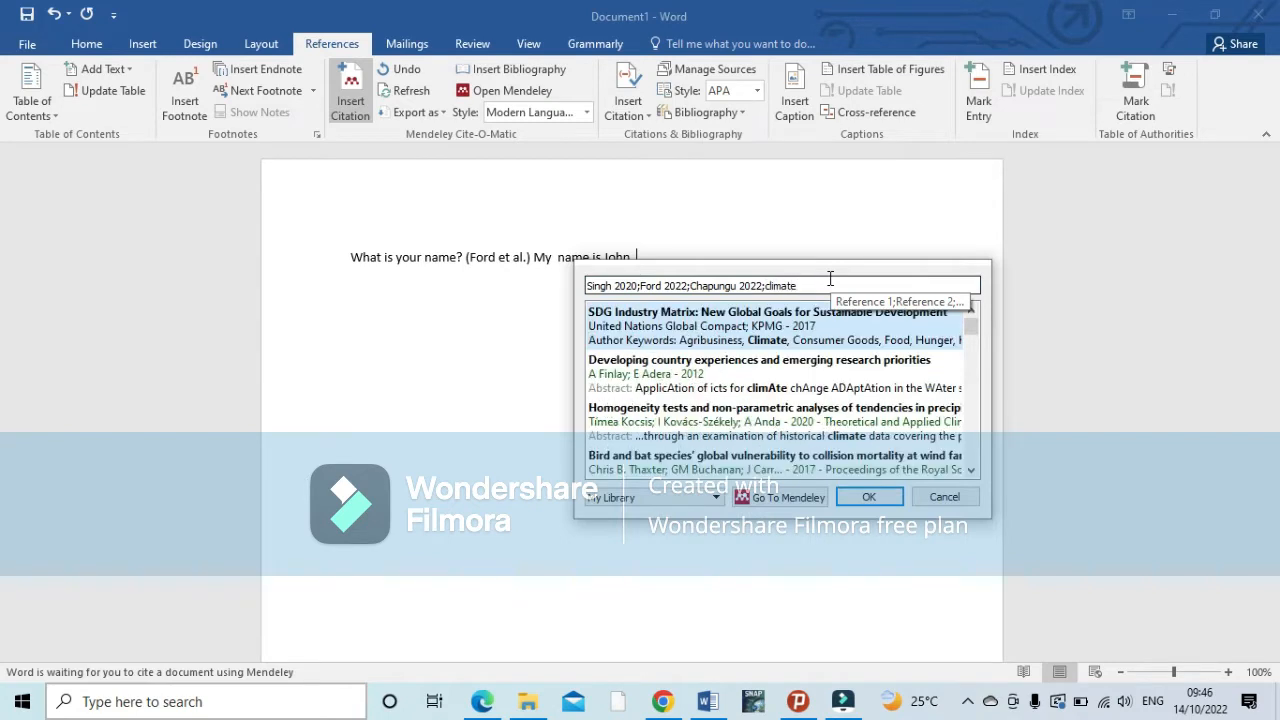
click(722, 330)
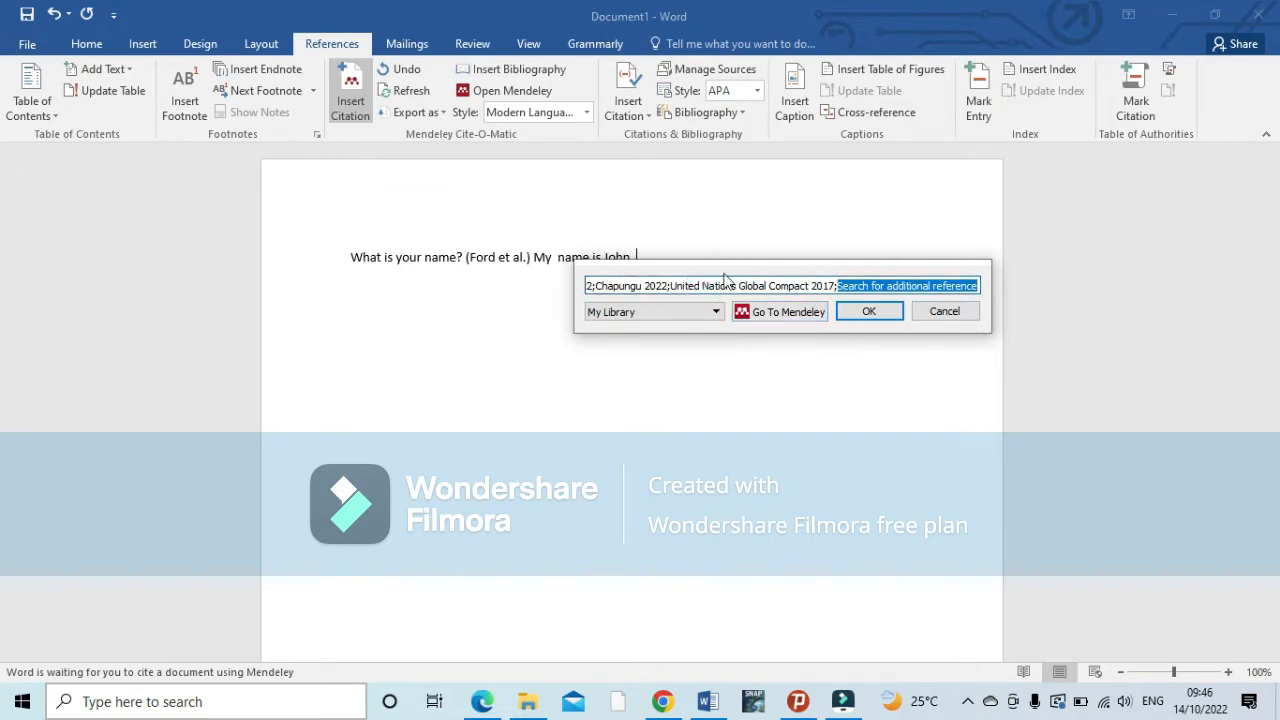
drag(755, 273, 670, 335)
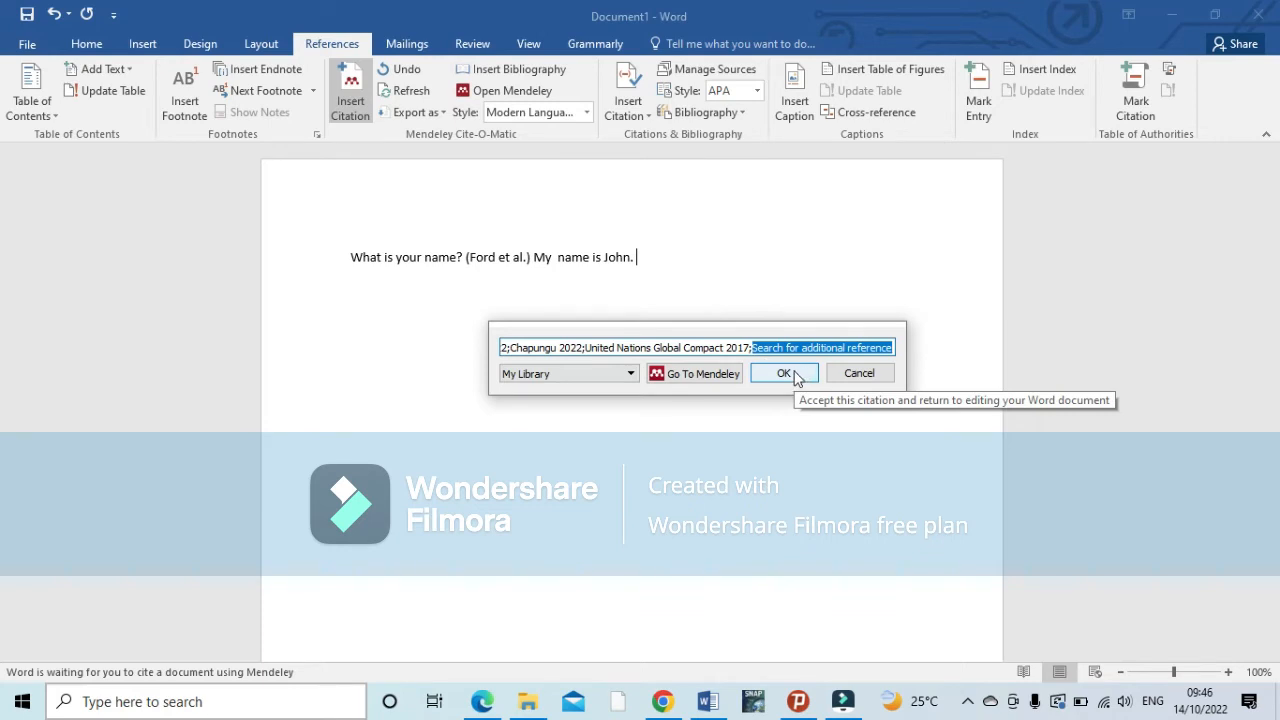
click(788, 374)
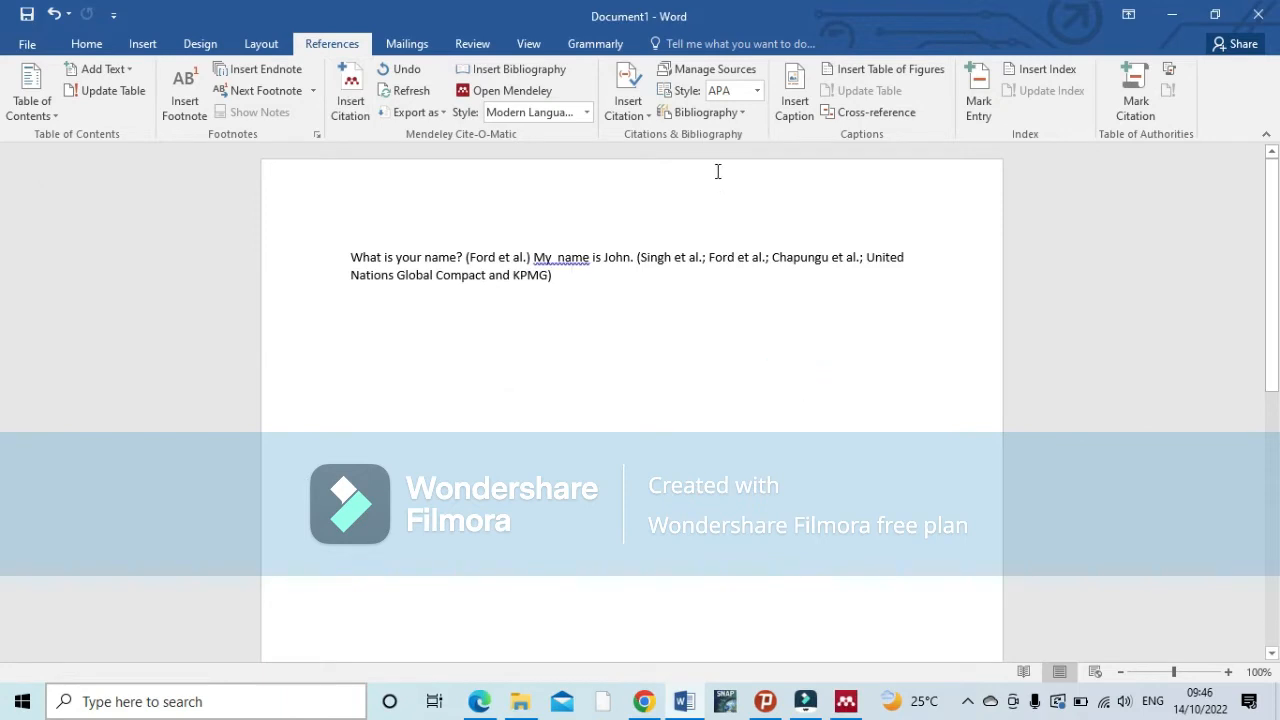
Move the second sentence's full stop from before the combined citation to after its closing bracket.
click(633, 256)
key(BackSpace)
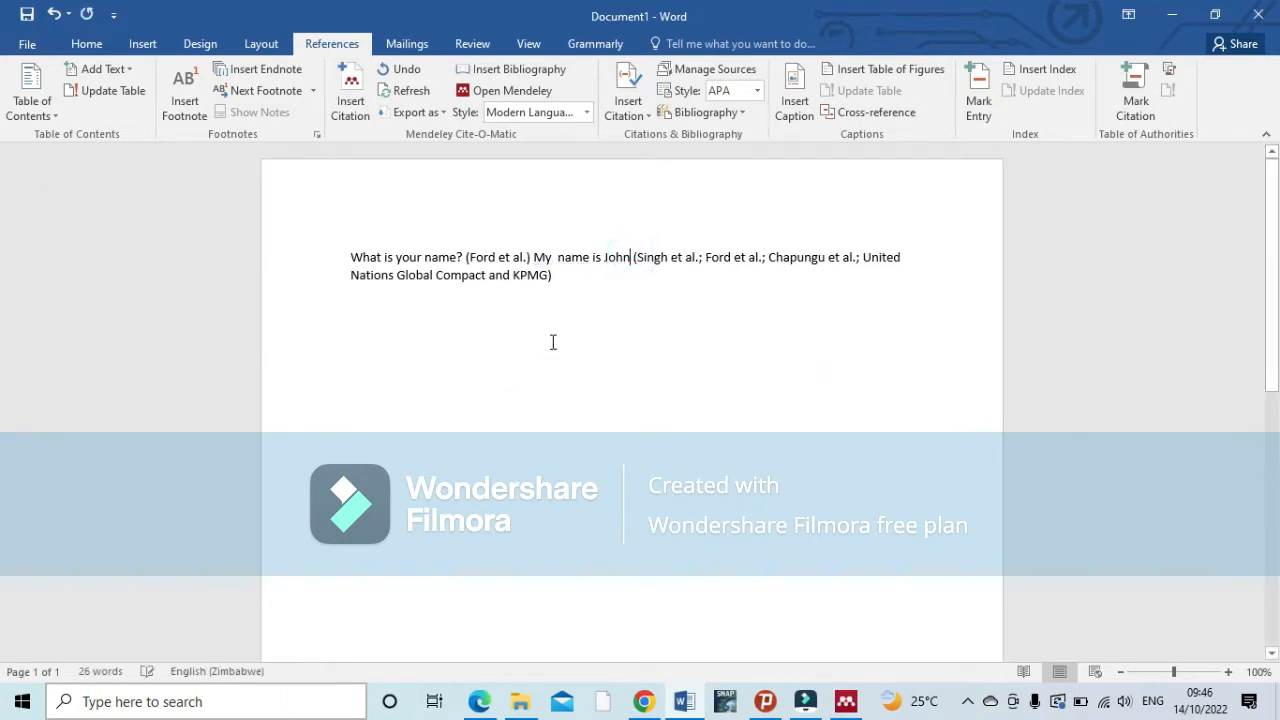
click(654, 294)
double_click(472, 257)
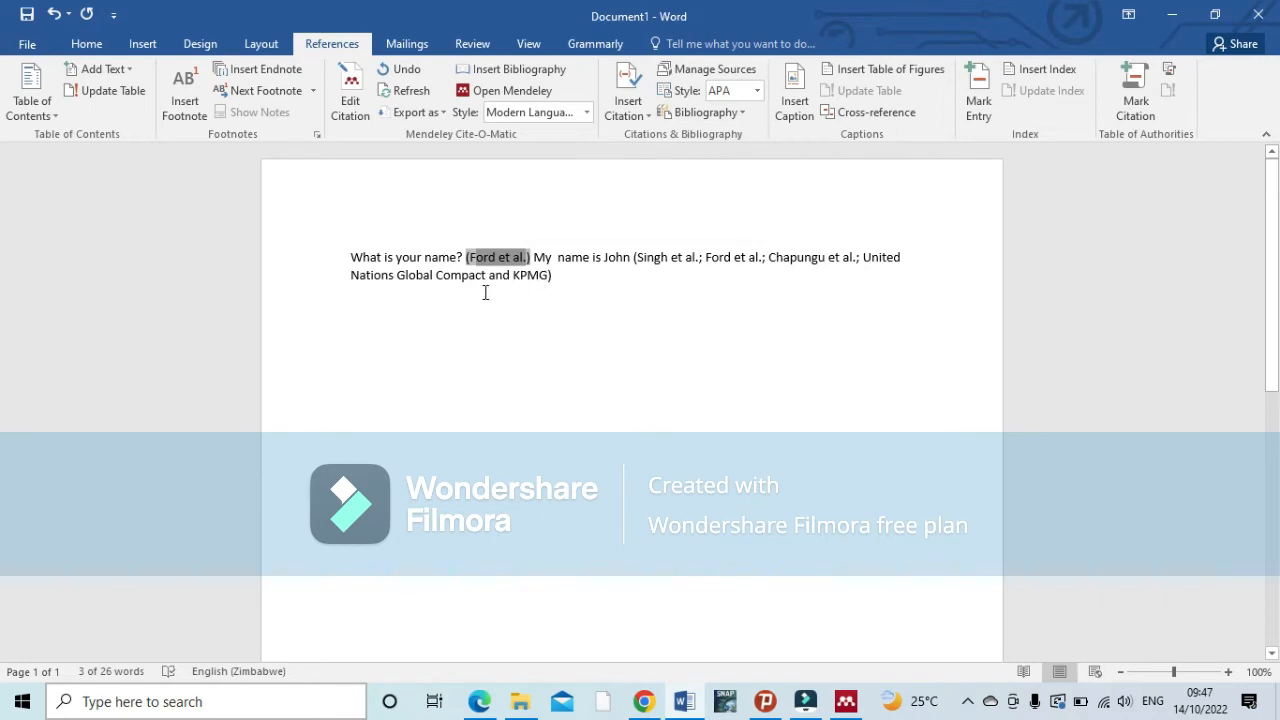
click(553, 276)
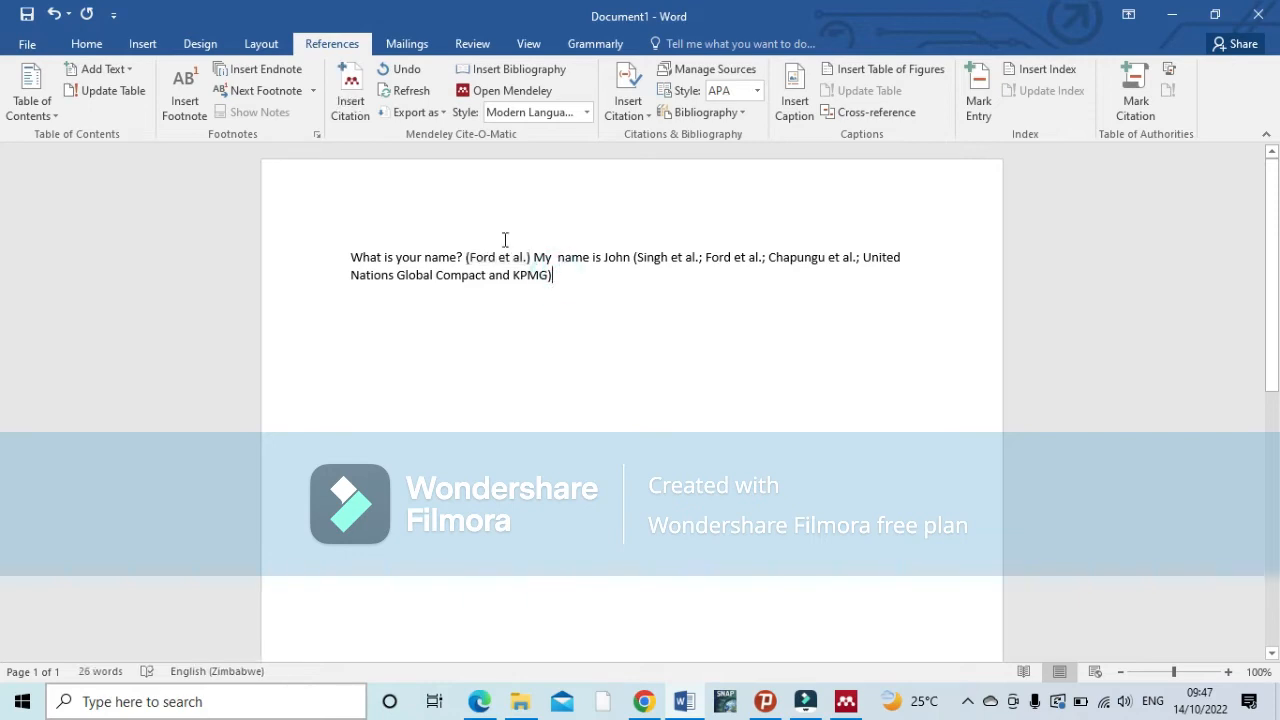
text(.)
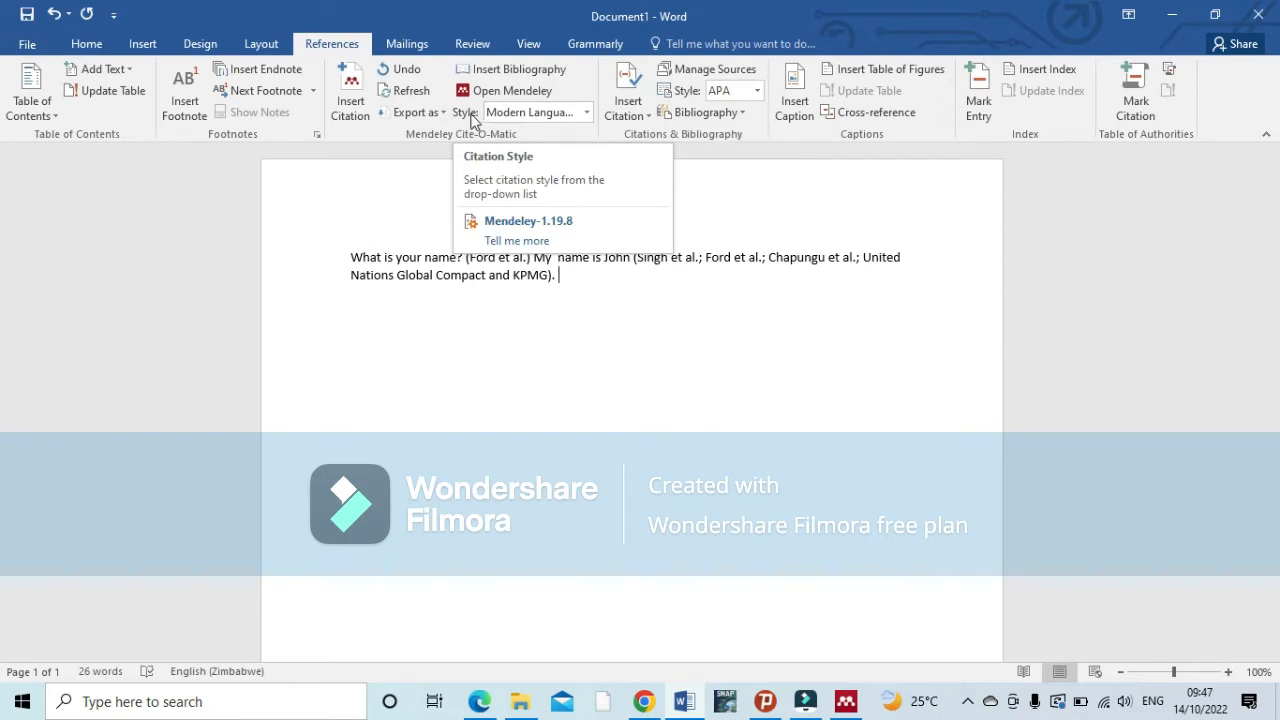
Try the American Medical Association 11th edition citation style, and switch the document to American Psychological Association 7th edition.
click(587, 113)
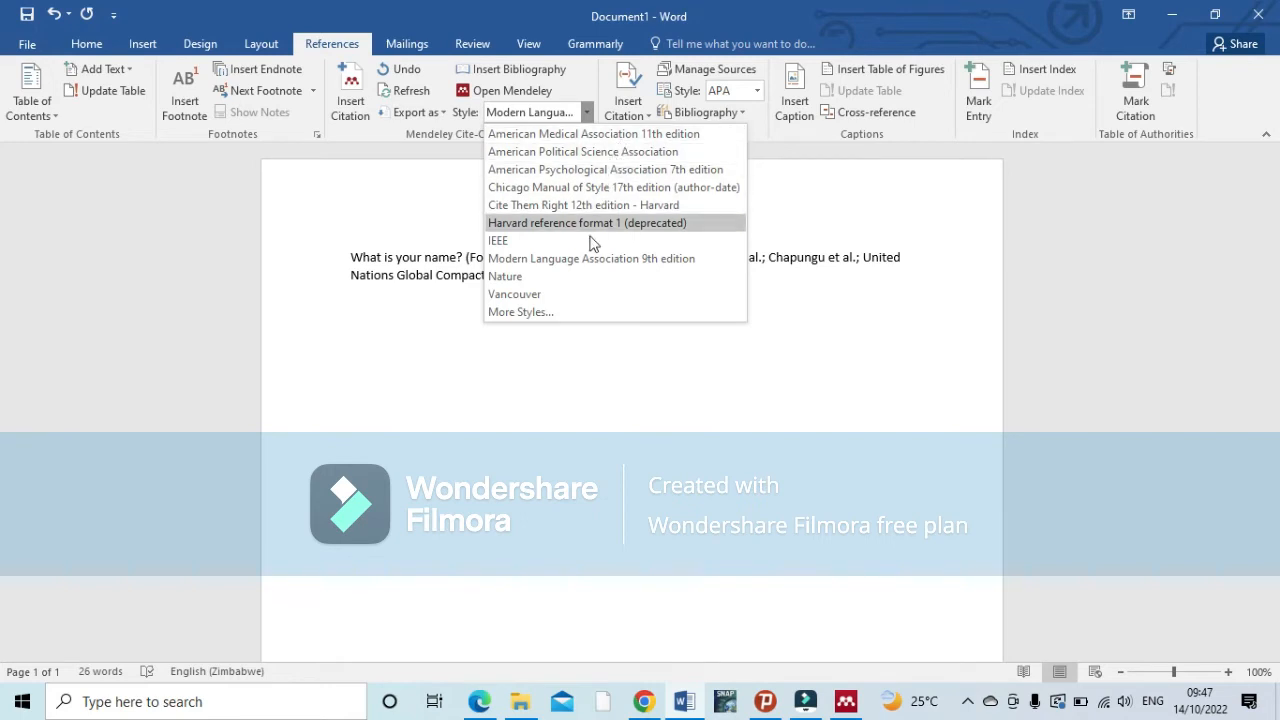
click(613, 136)
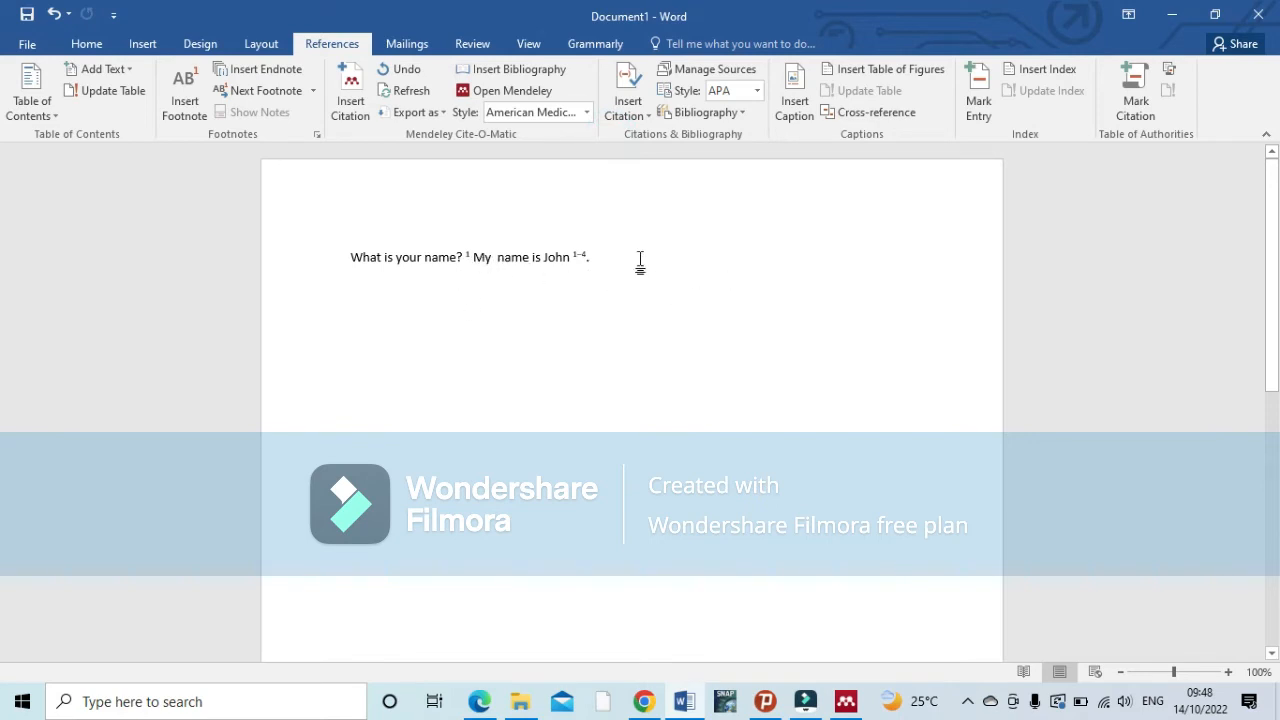
click(566, 116)
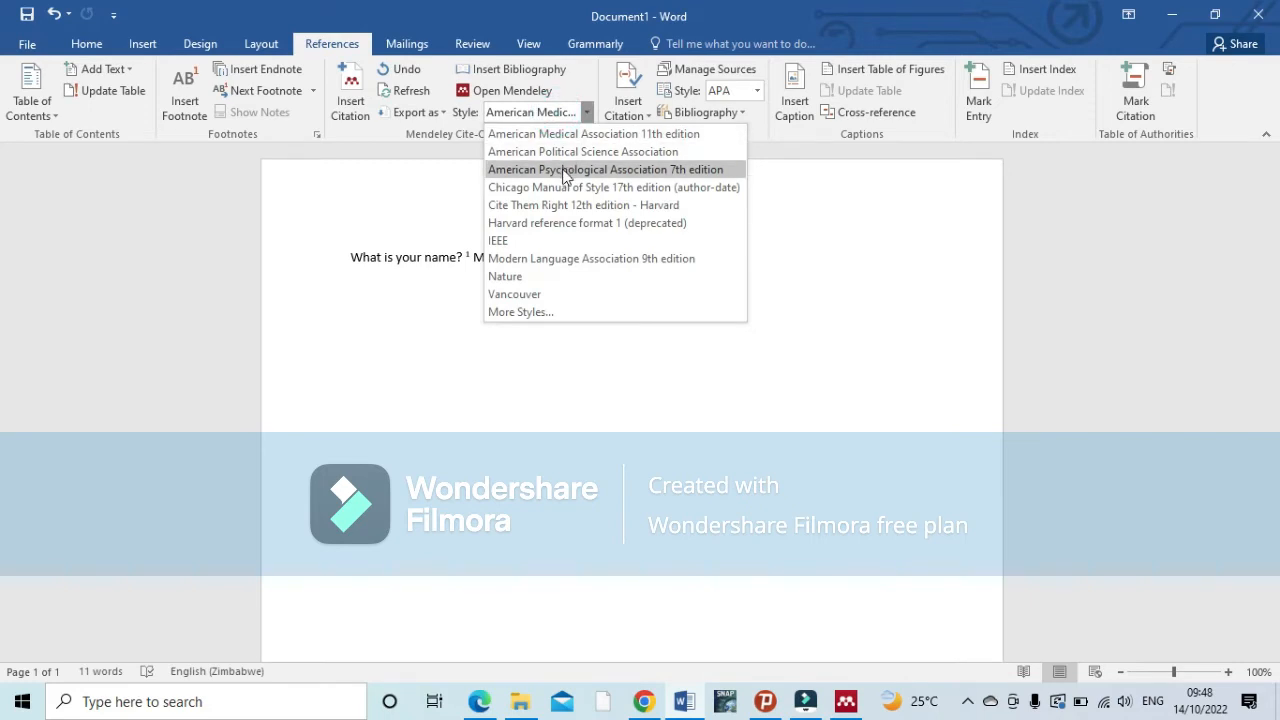
click(565, 170)
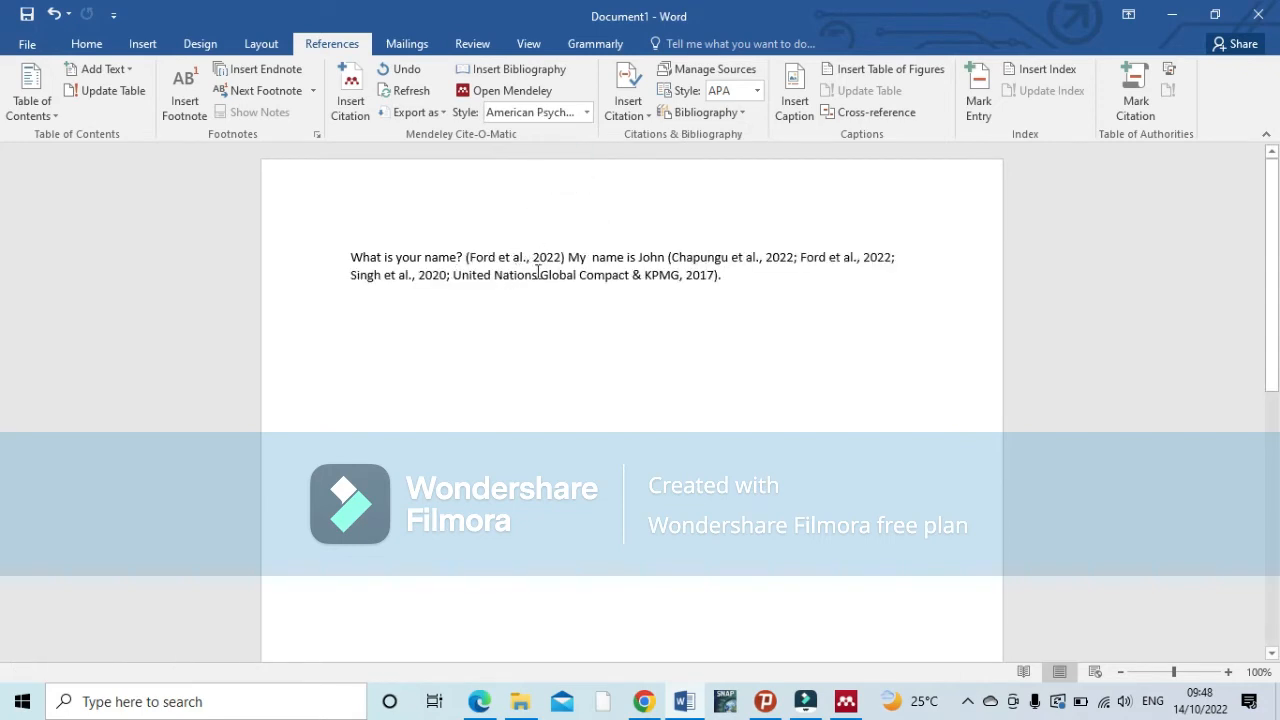
Start a new line below the text, open the full citation styles manager, and review its installed and downloadable style lists.
click(728, 276)
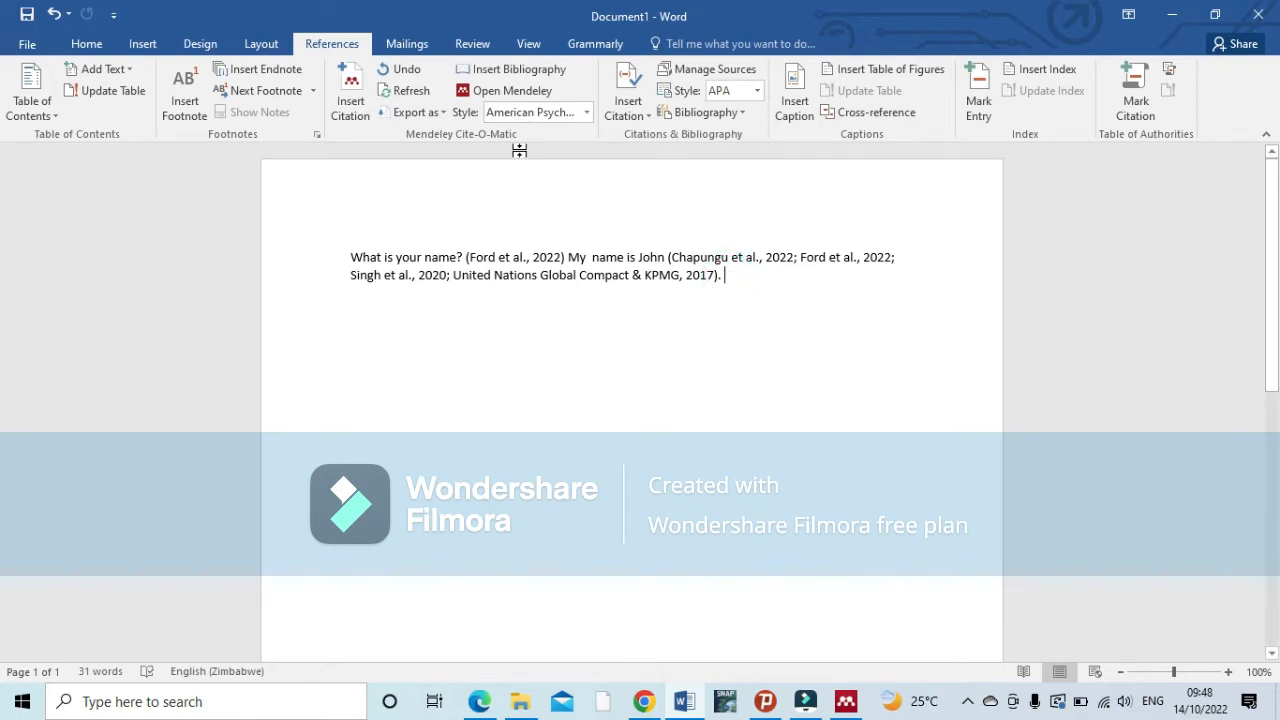
key(Return)
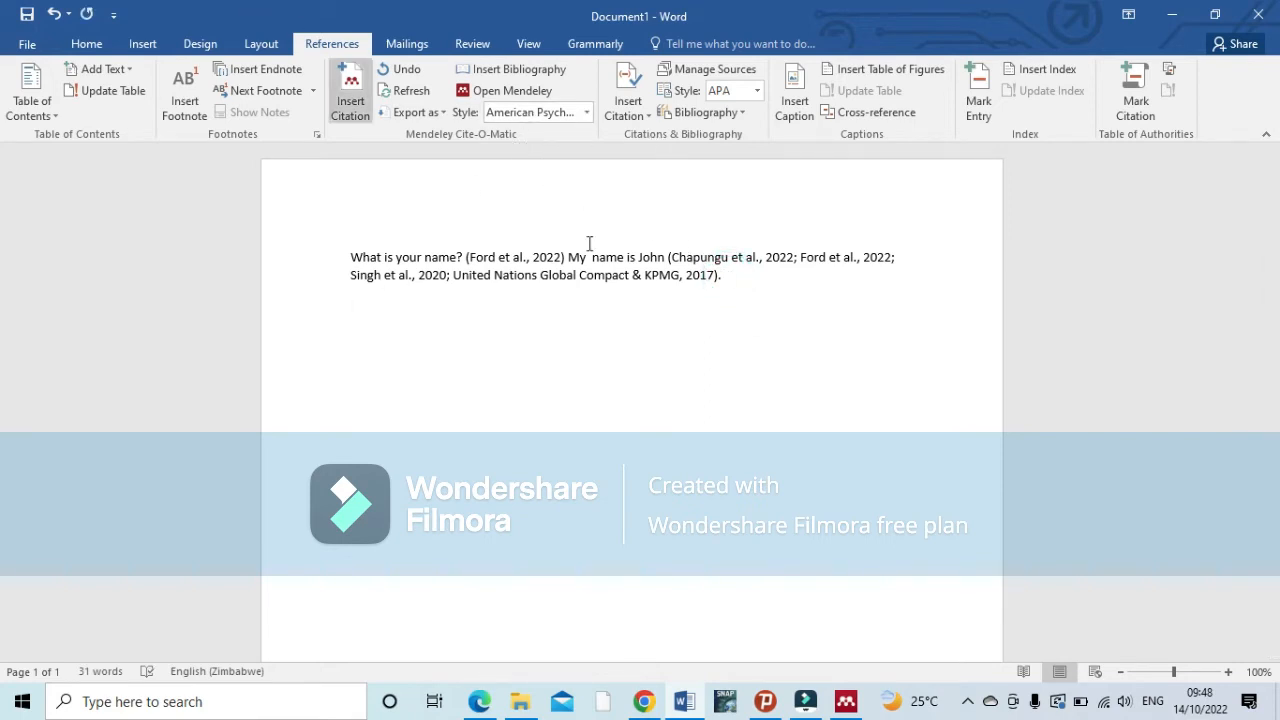
click(548, 112)
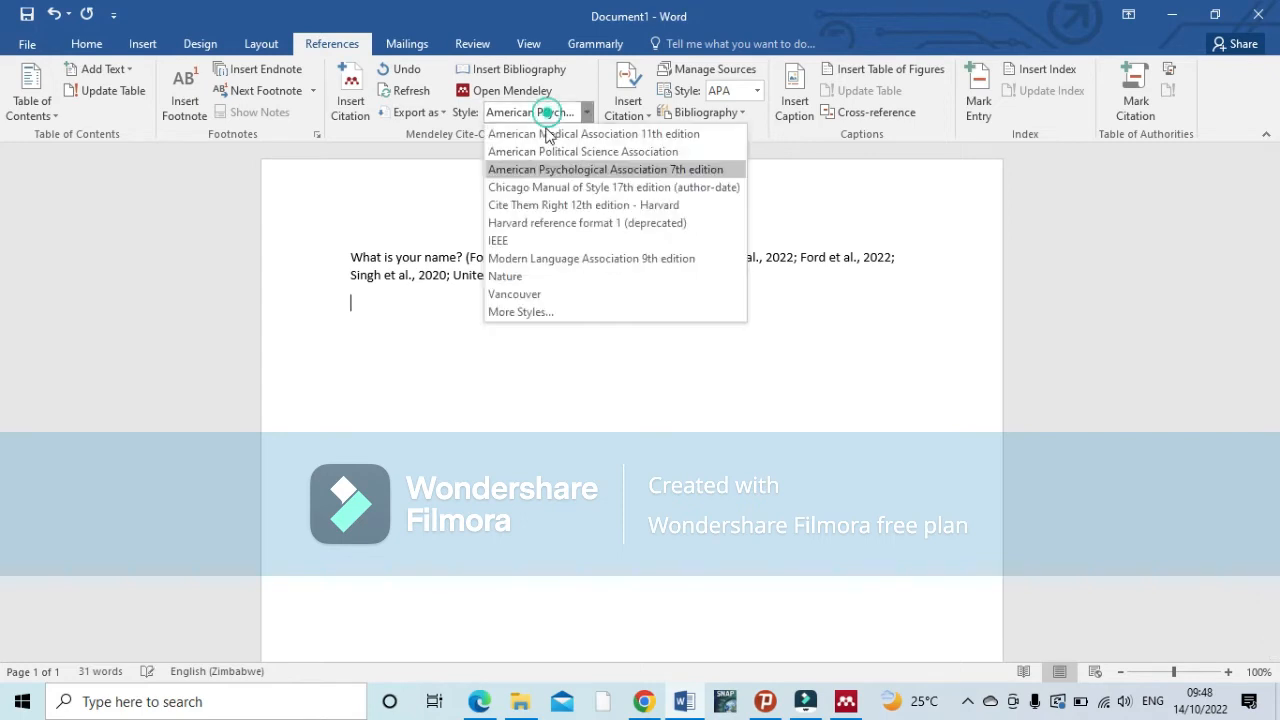
click(521, 312)
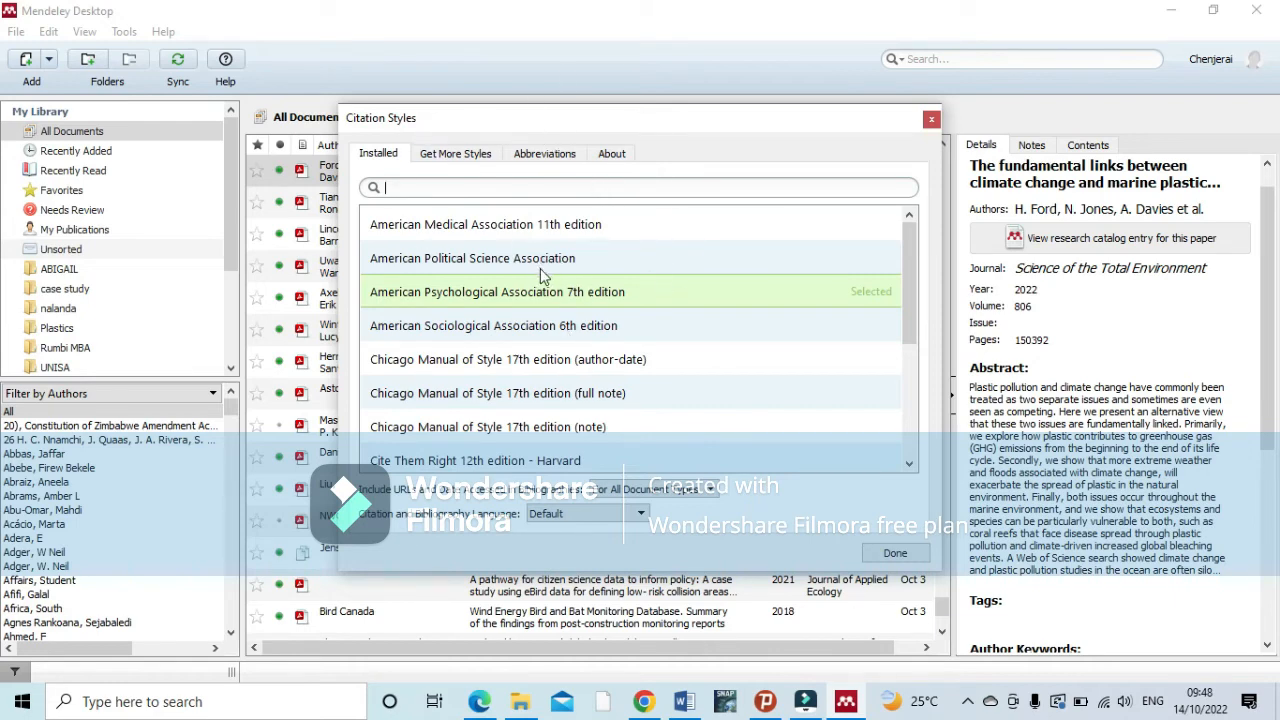
scroll(550, 260, down, 4)
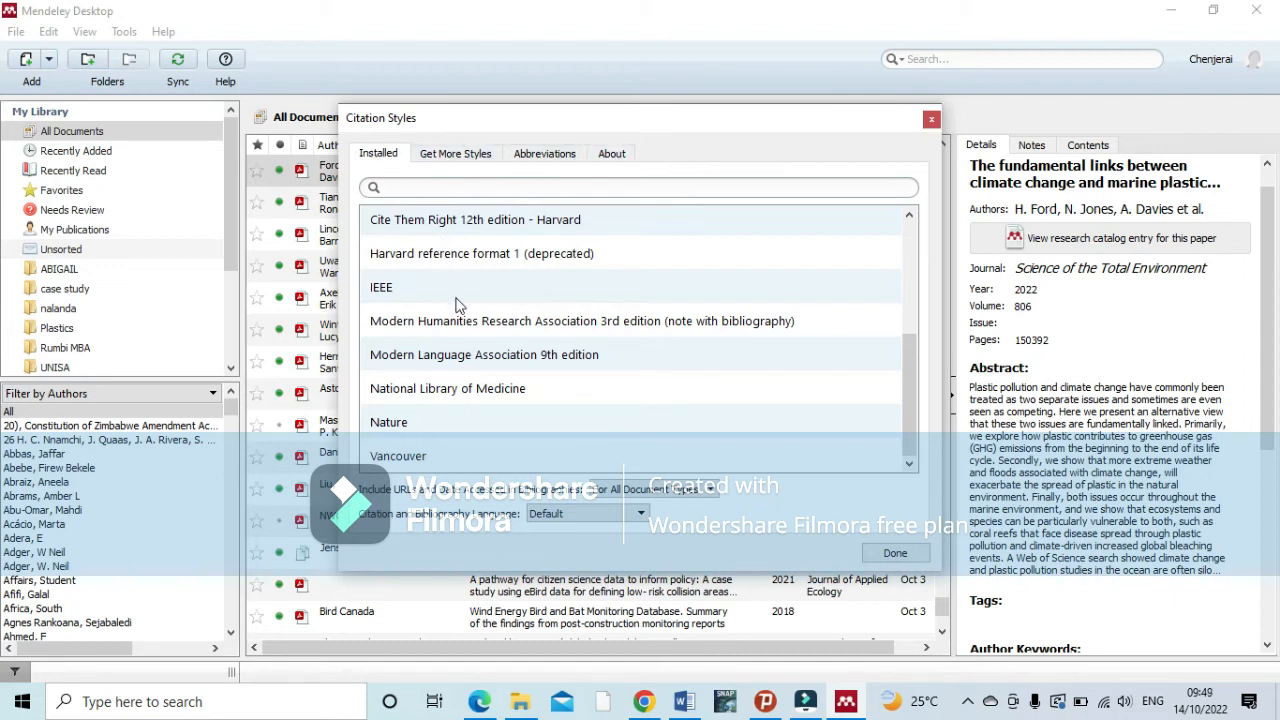
scroll(510, 333, up, 3)
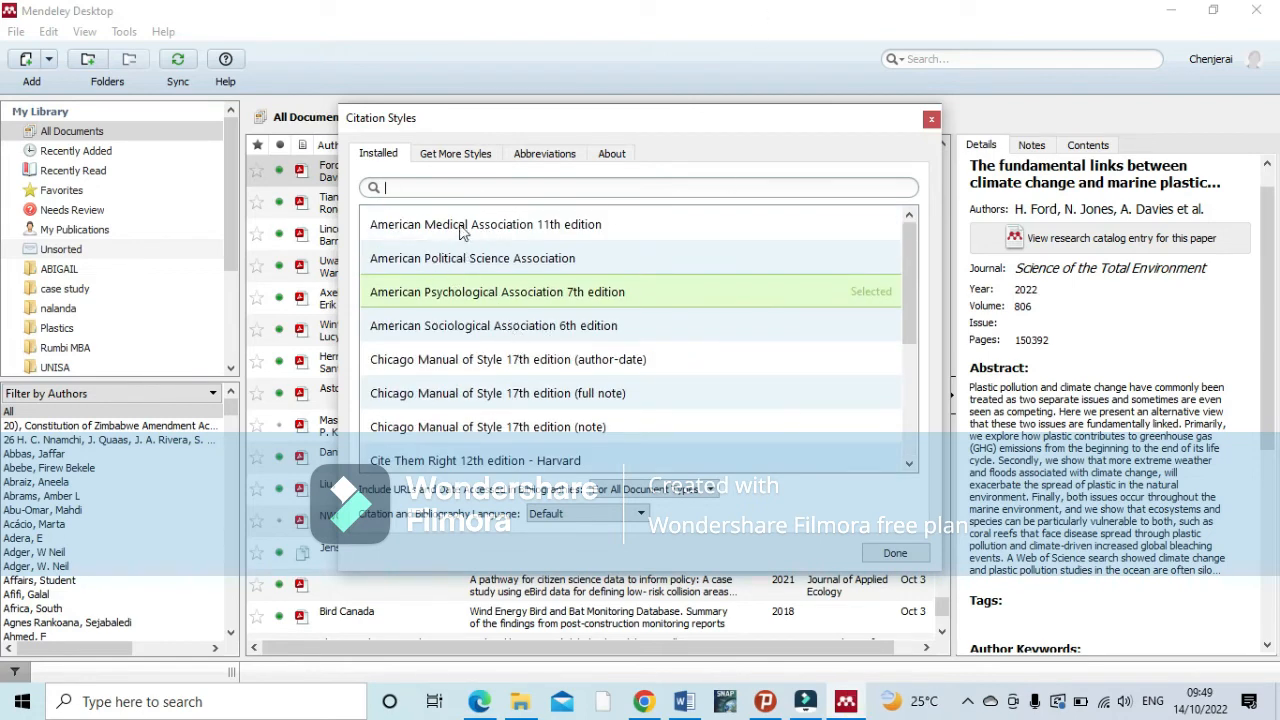
click(462, 158)
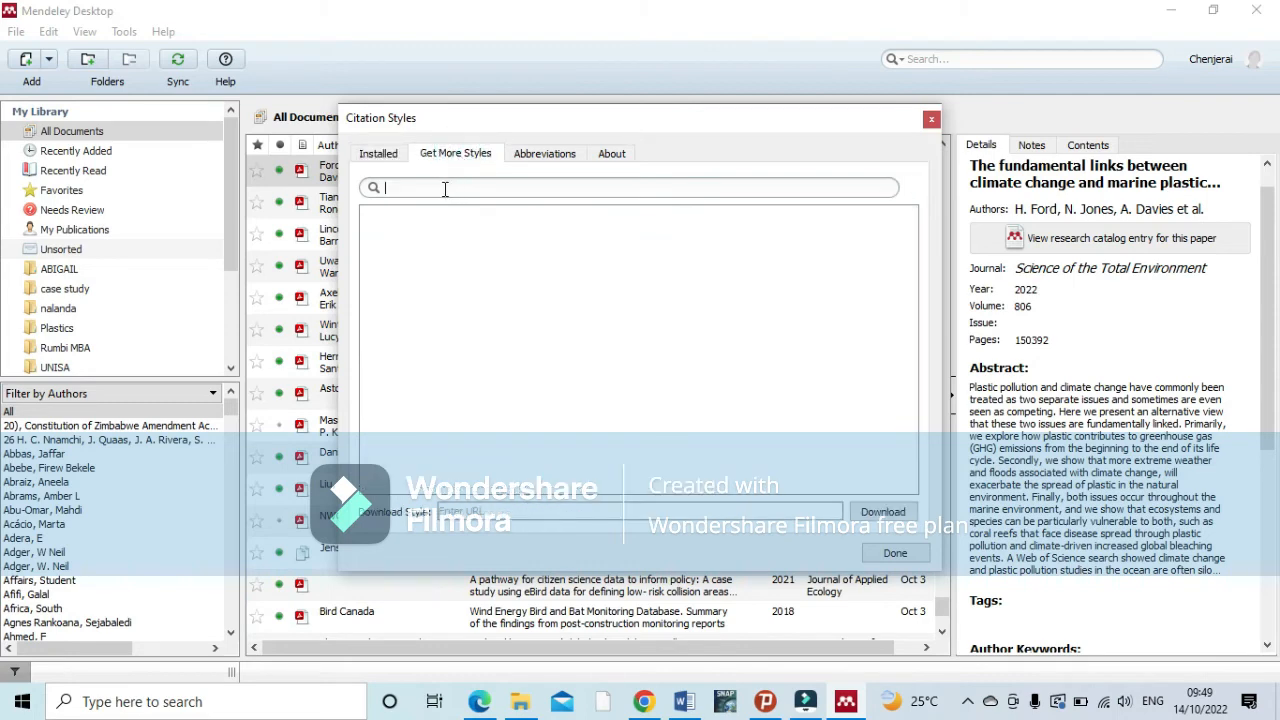
click(379, 155)
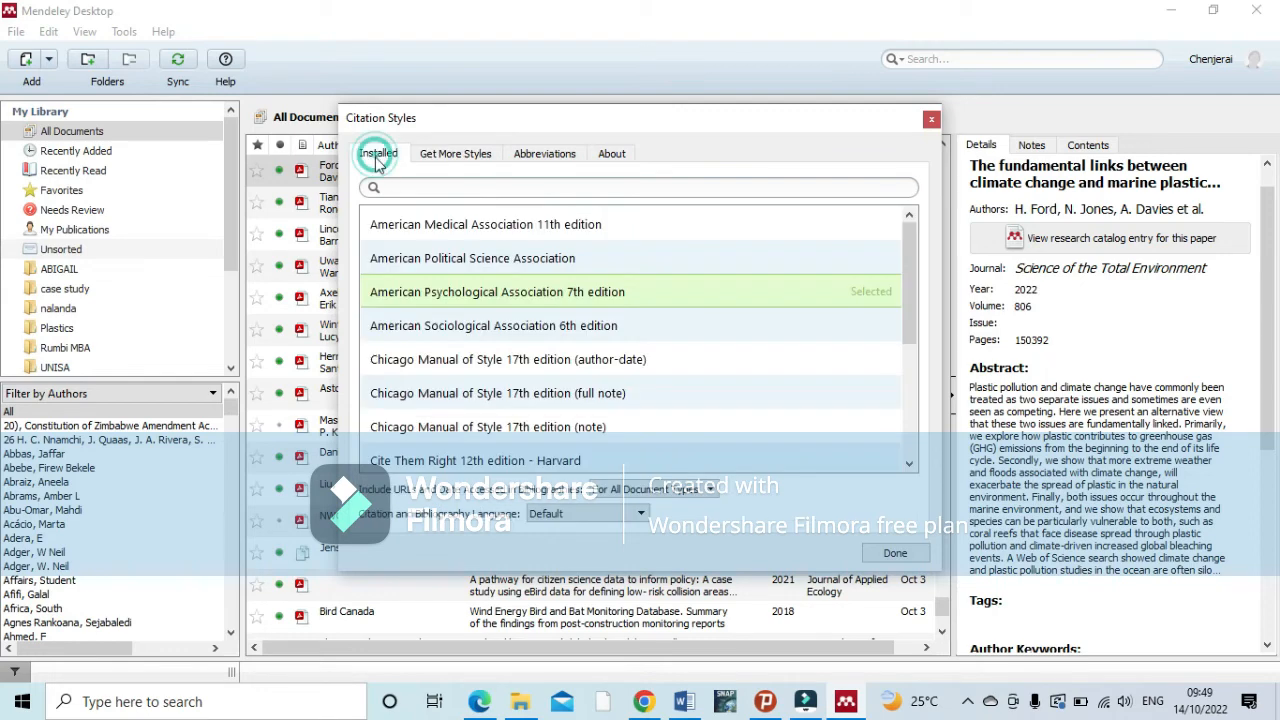
Apply the installed Cite Them Right 12th edition - Harvard style to the document's citations.
scroll(463, 287, down, 1)
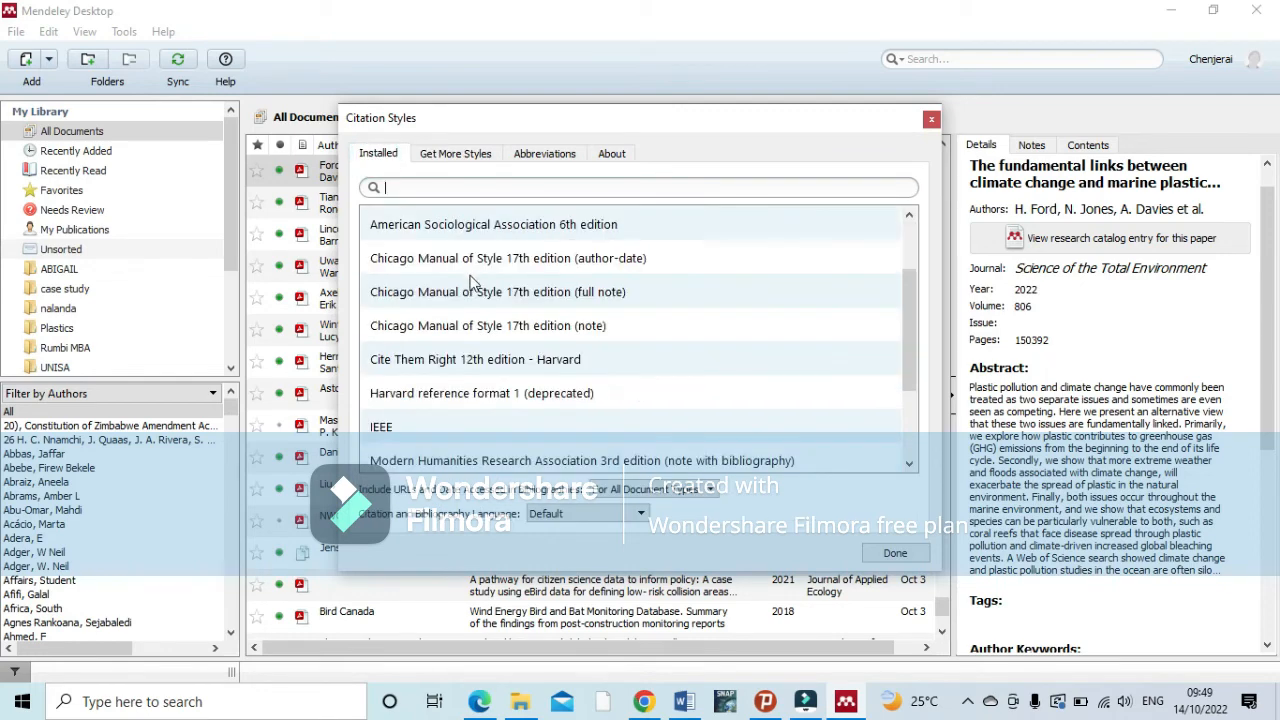
scroll(465, 287, down, 1)
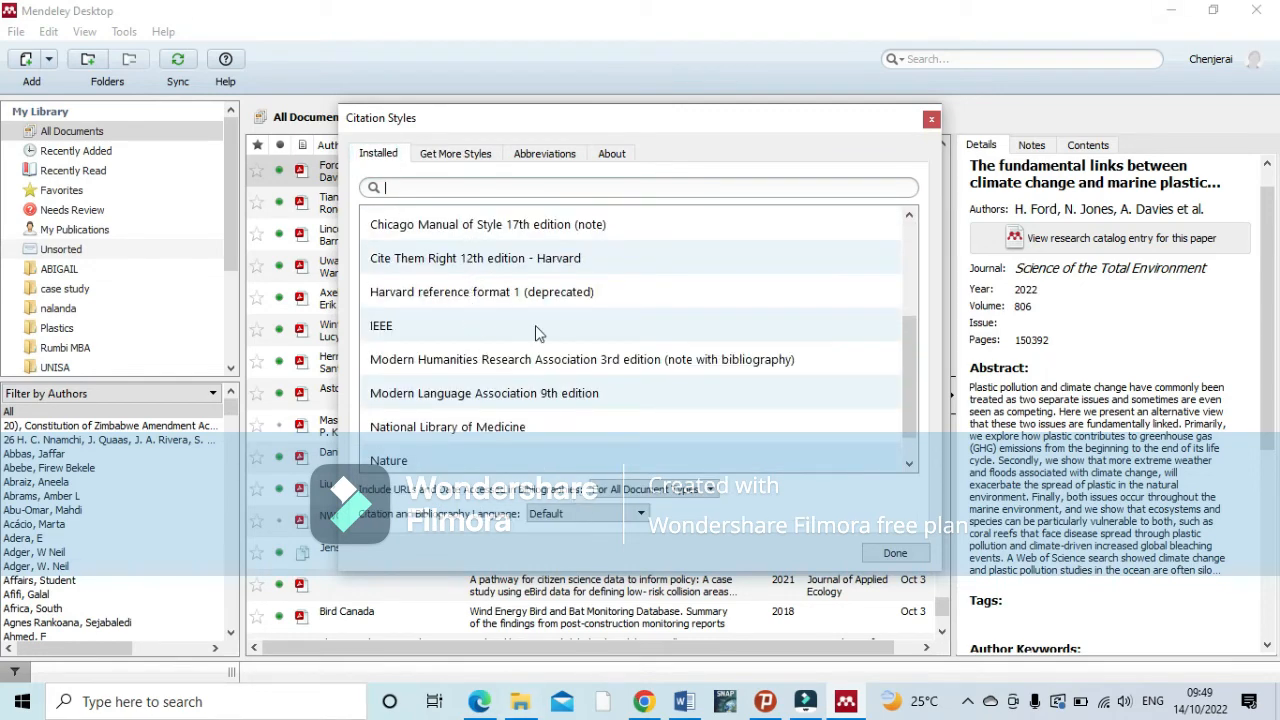
click(446, 268)
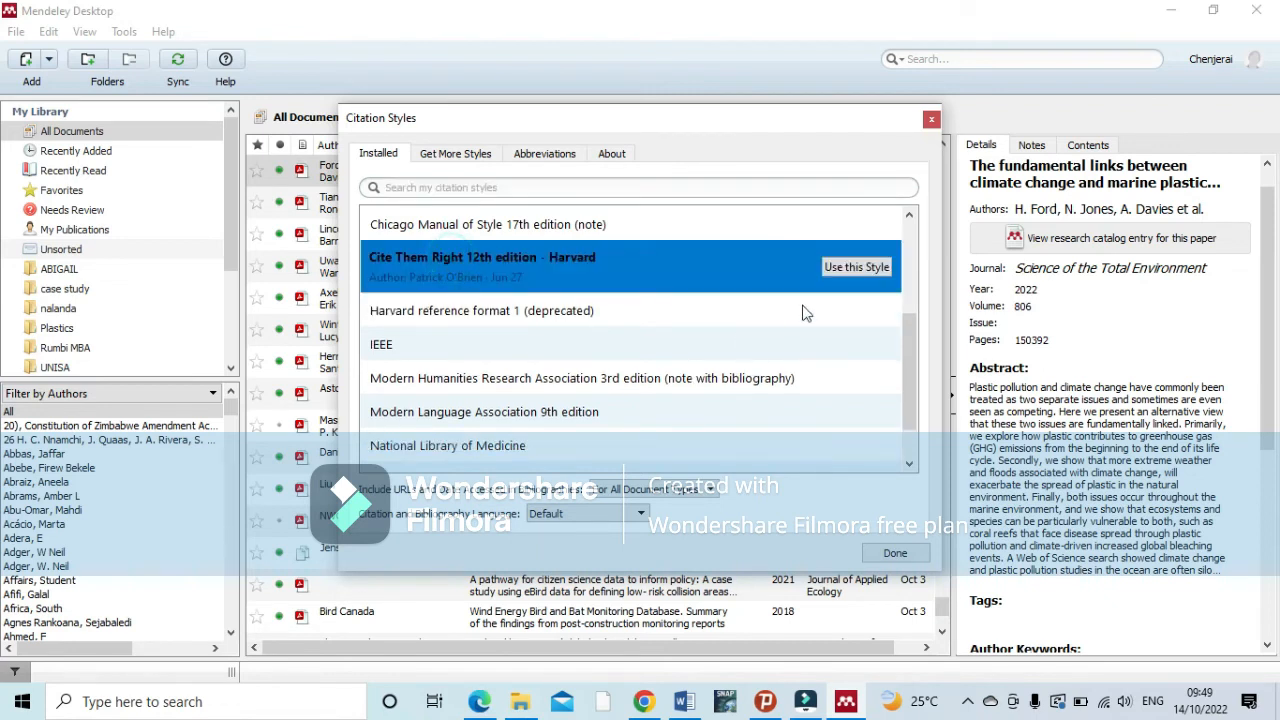
click(856, 268)
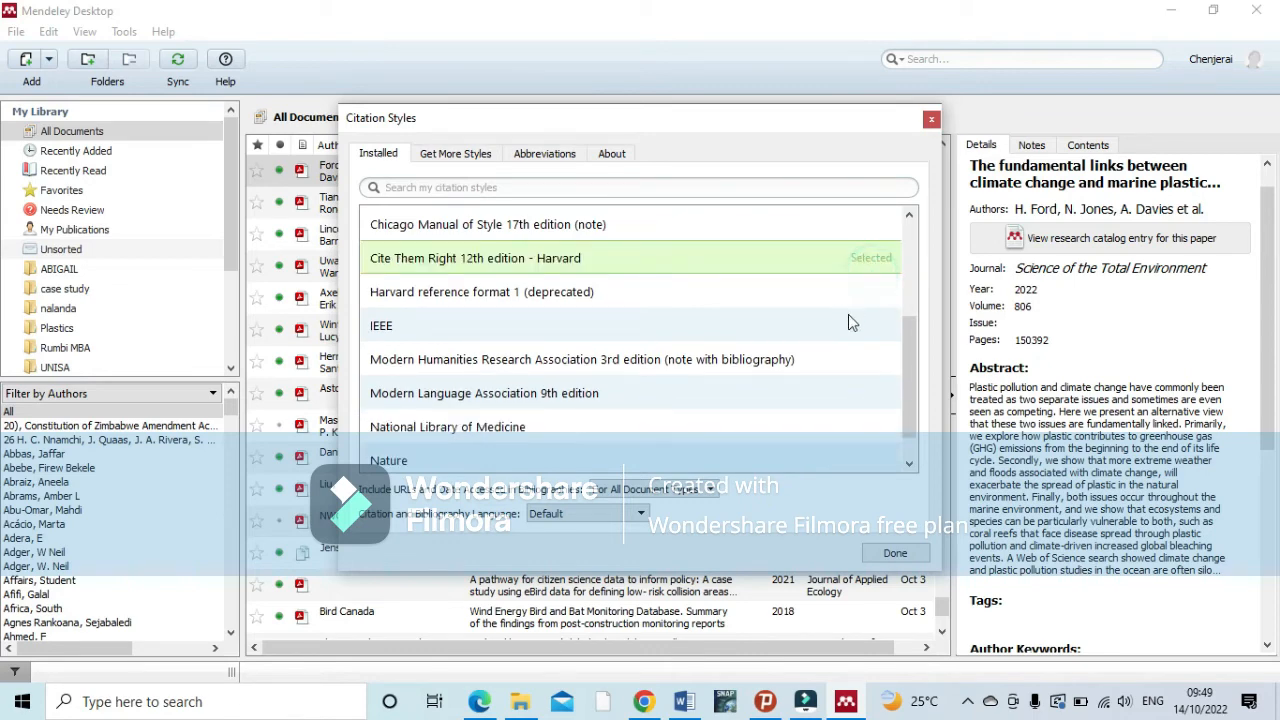
click(895, 555)
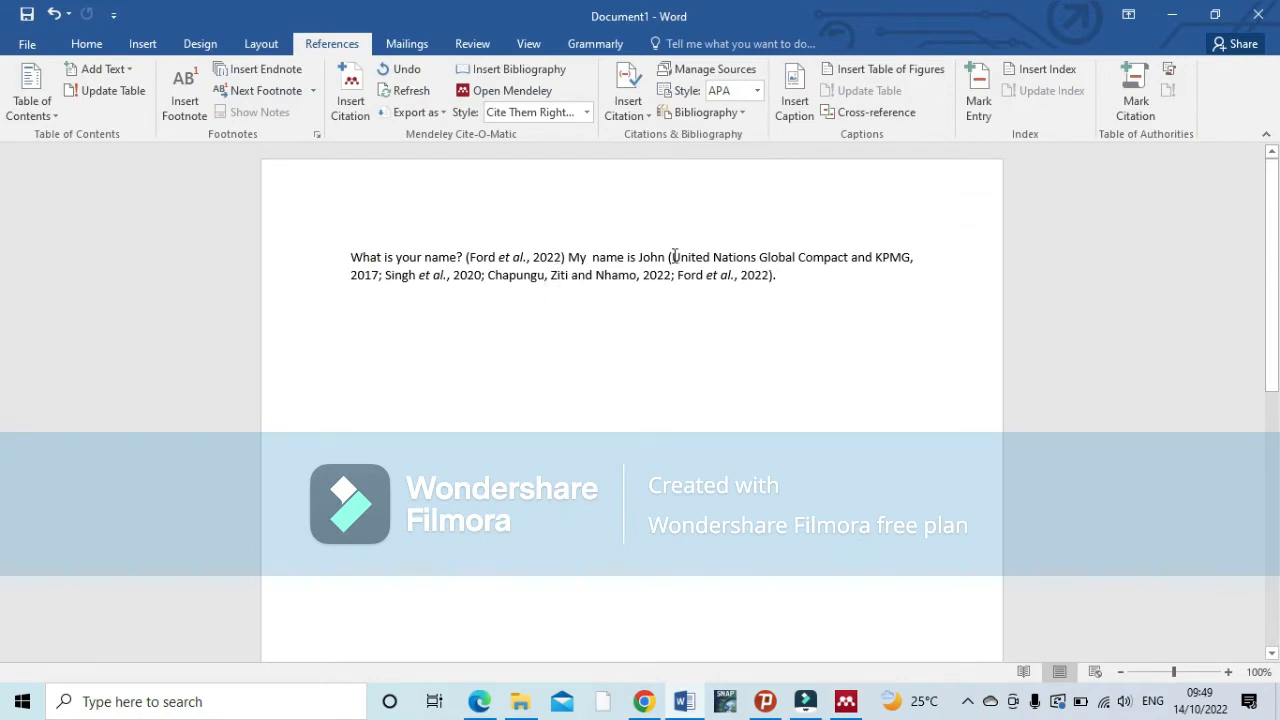
Add the heading "References" on its own line below the cited text, leaving several blank lines above it.
click(608, 319)
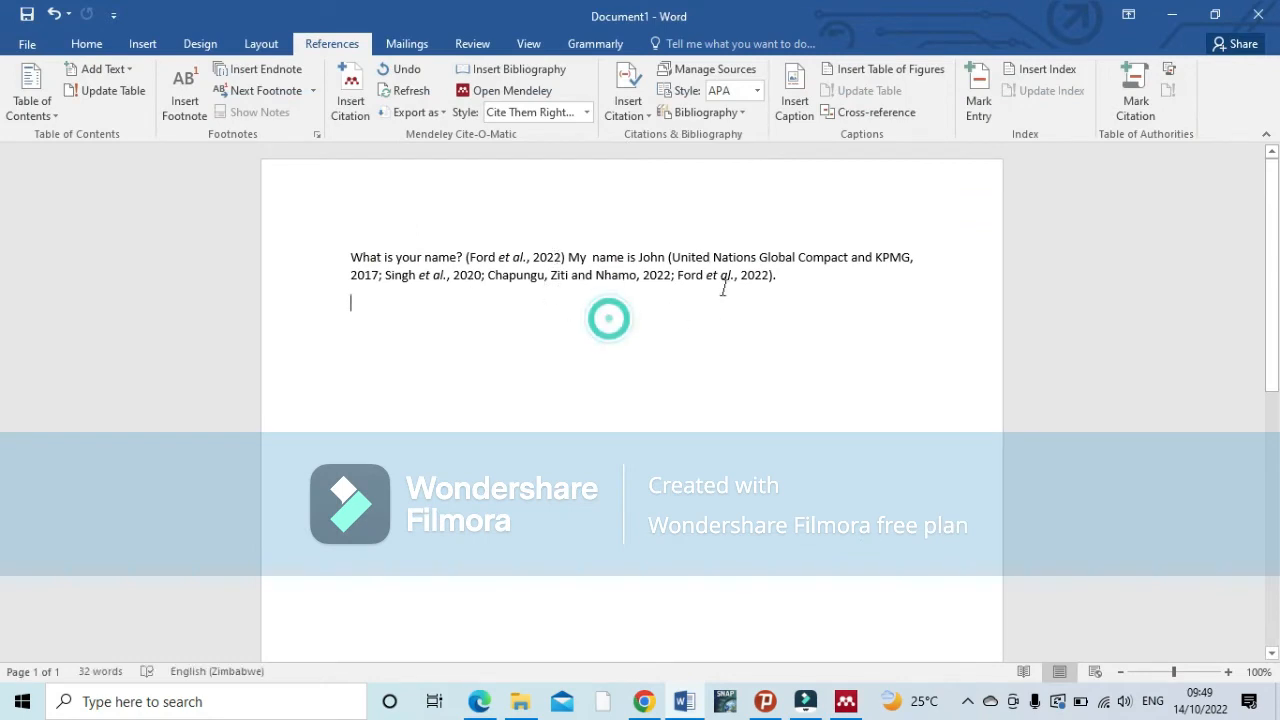
click(787, 281)
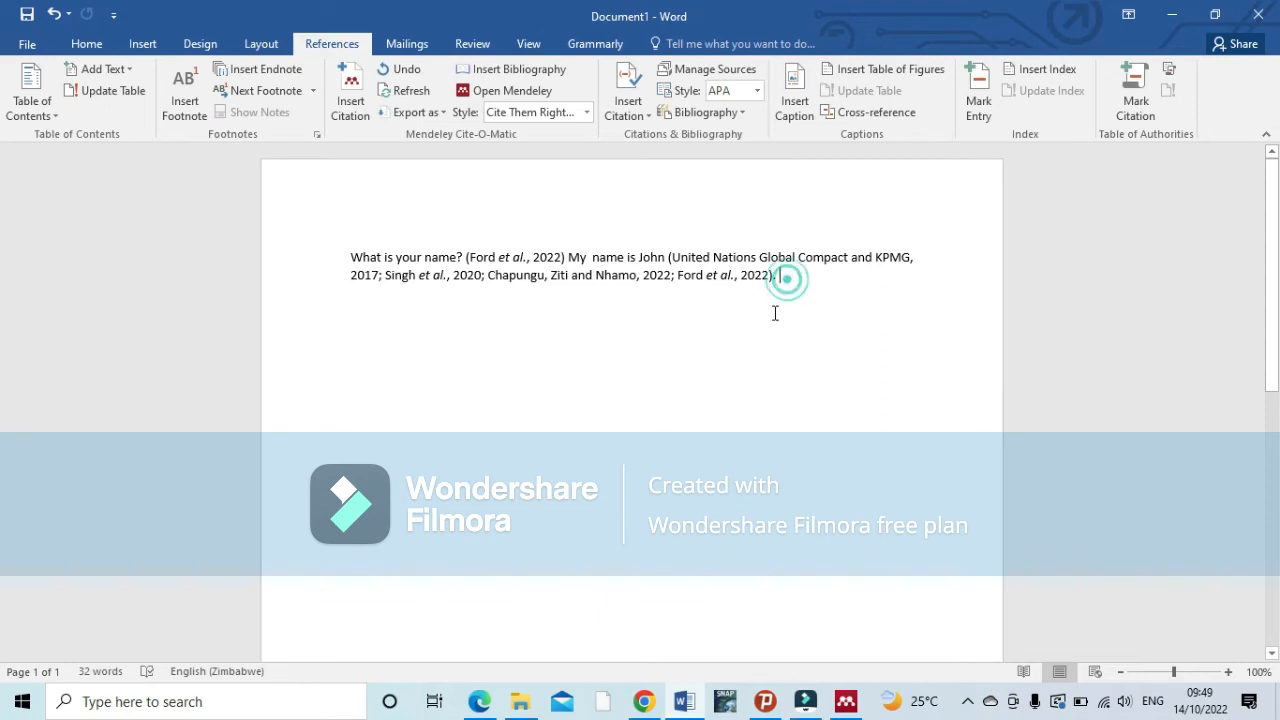
key(Return)
text(references)
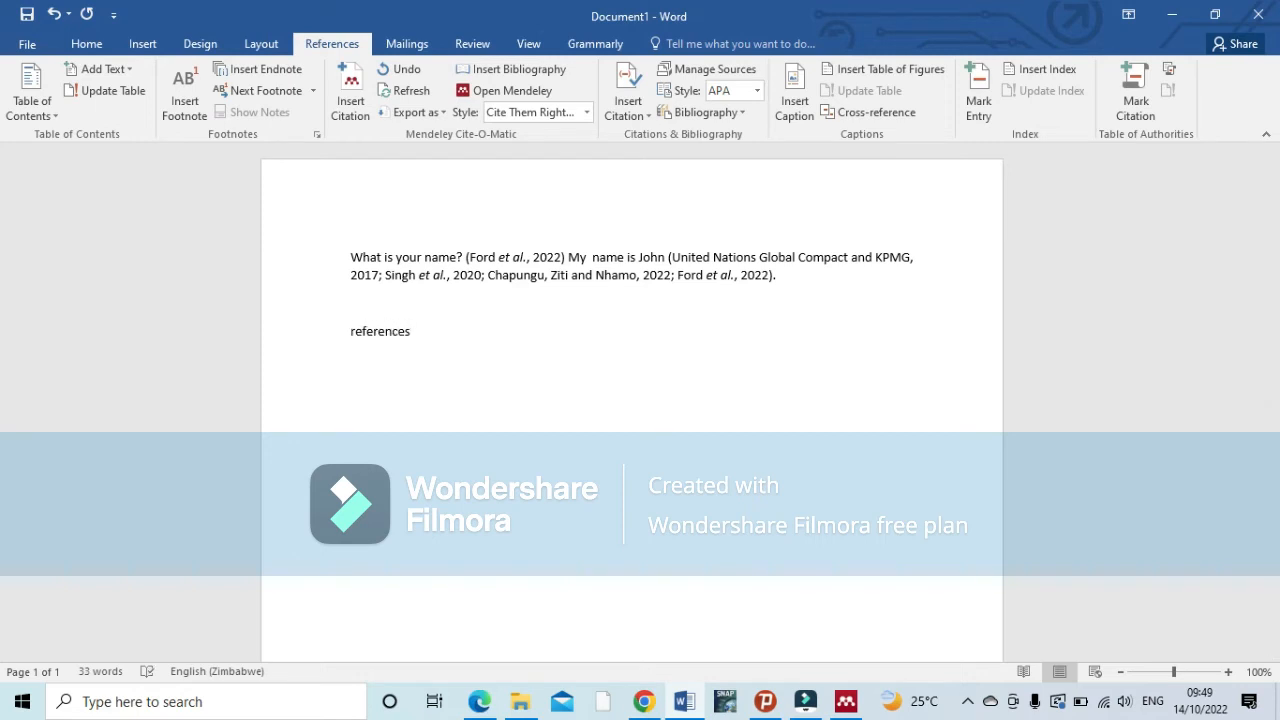
key(Return)
click(349, 333)
key(Return)
key(Return)
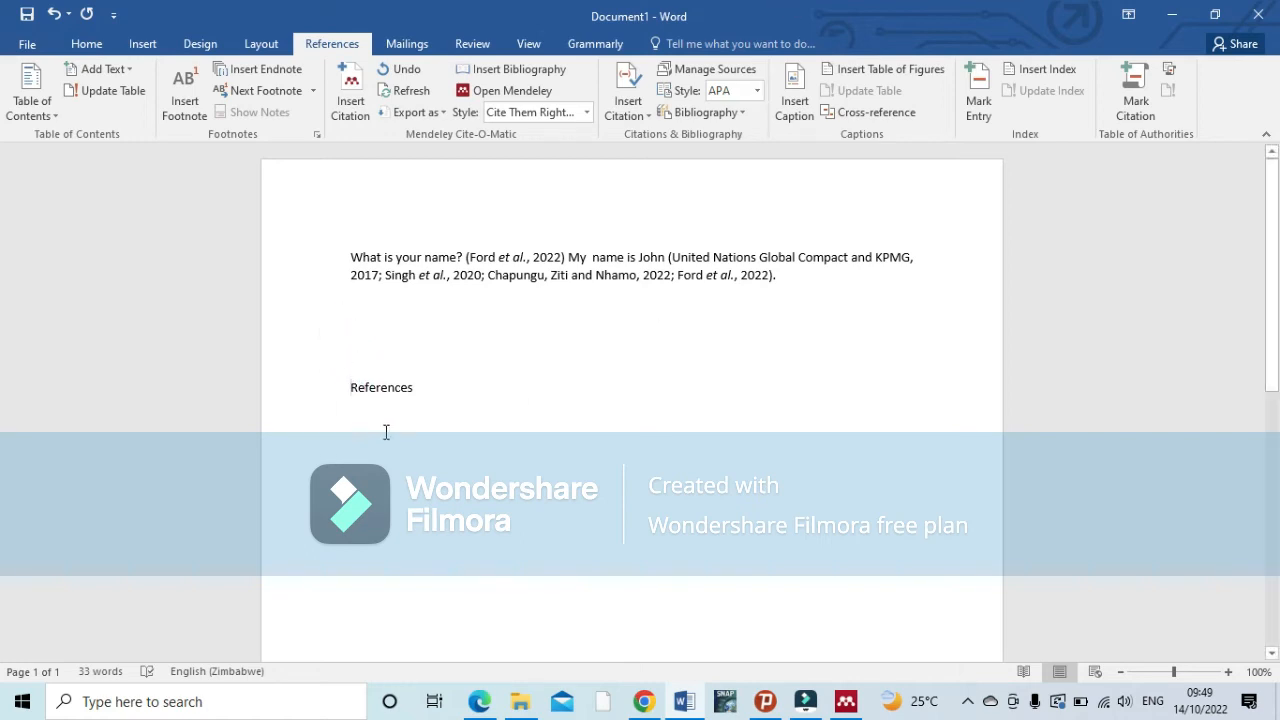
Insert the Mendeley bibliography below the References heading and review its entries against the in-text citations.
click(421, 402)
click(519, 72)
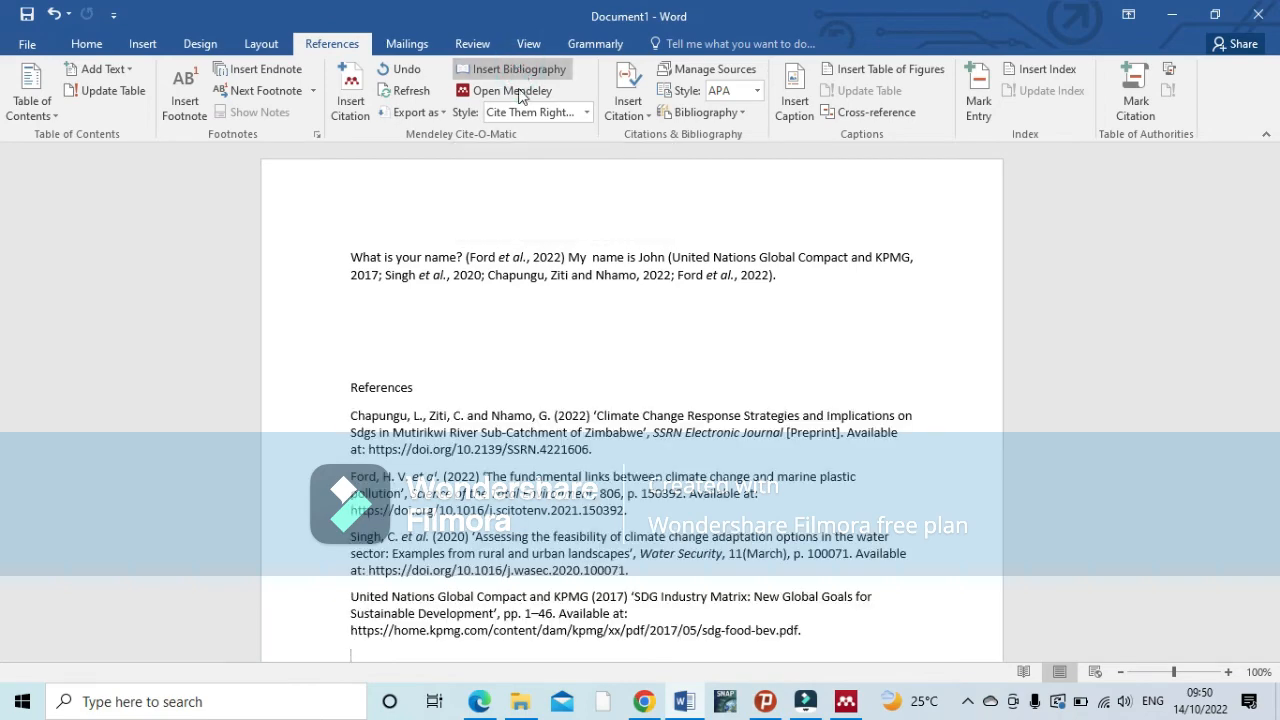
scroll(827, 275, down, 2)
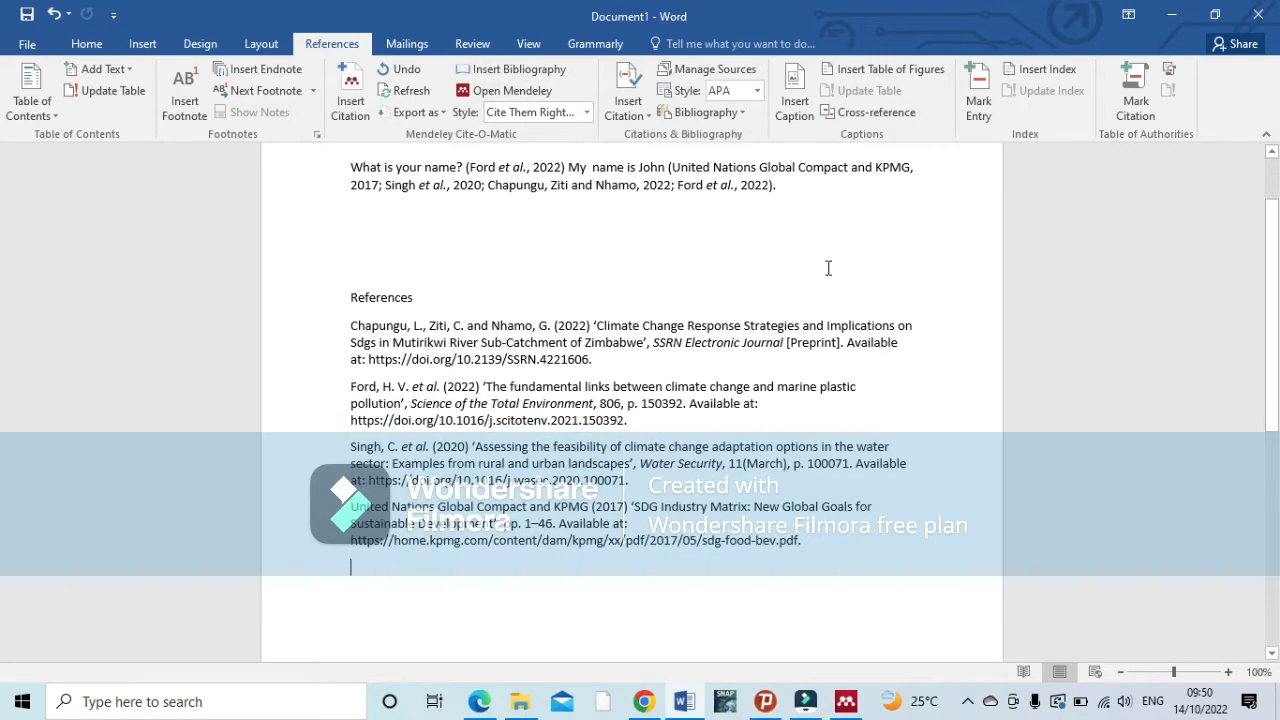
scroll(826, 268, up, 2)
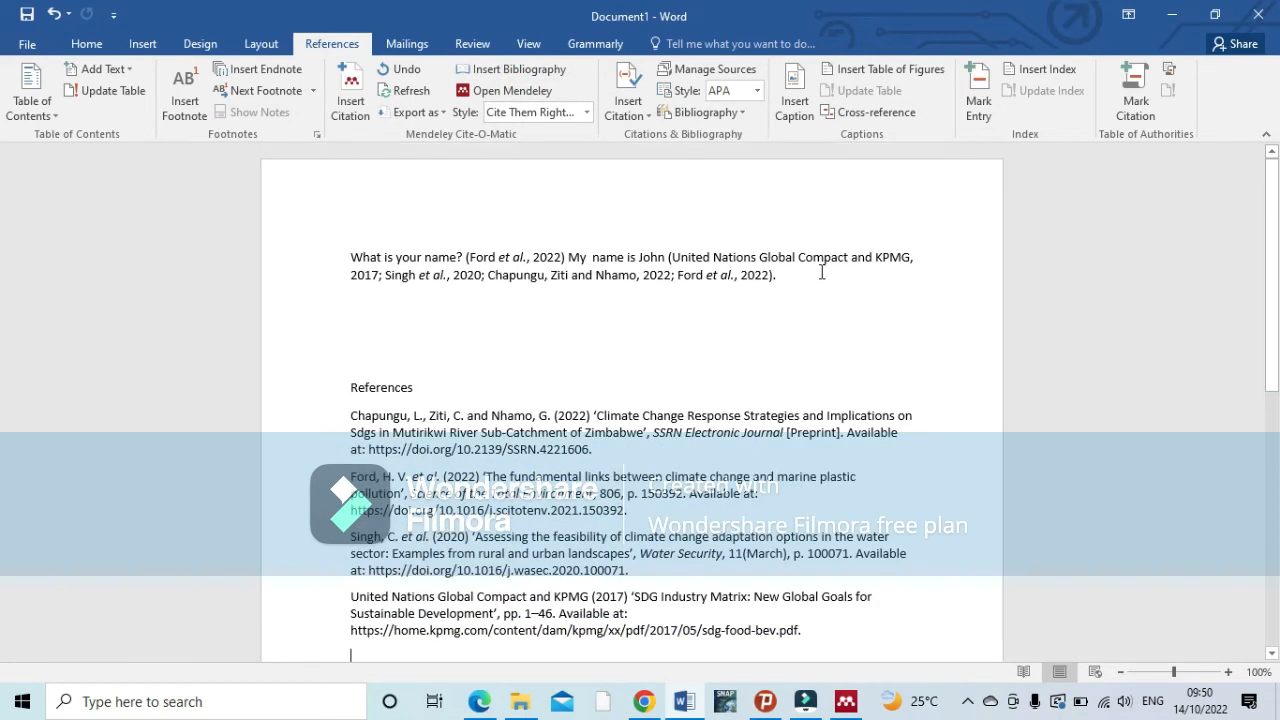
scroll(773, 333, down, 2)
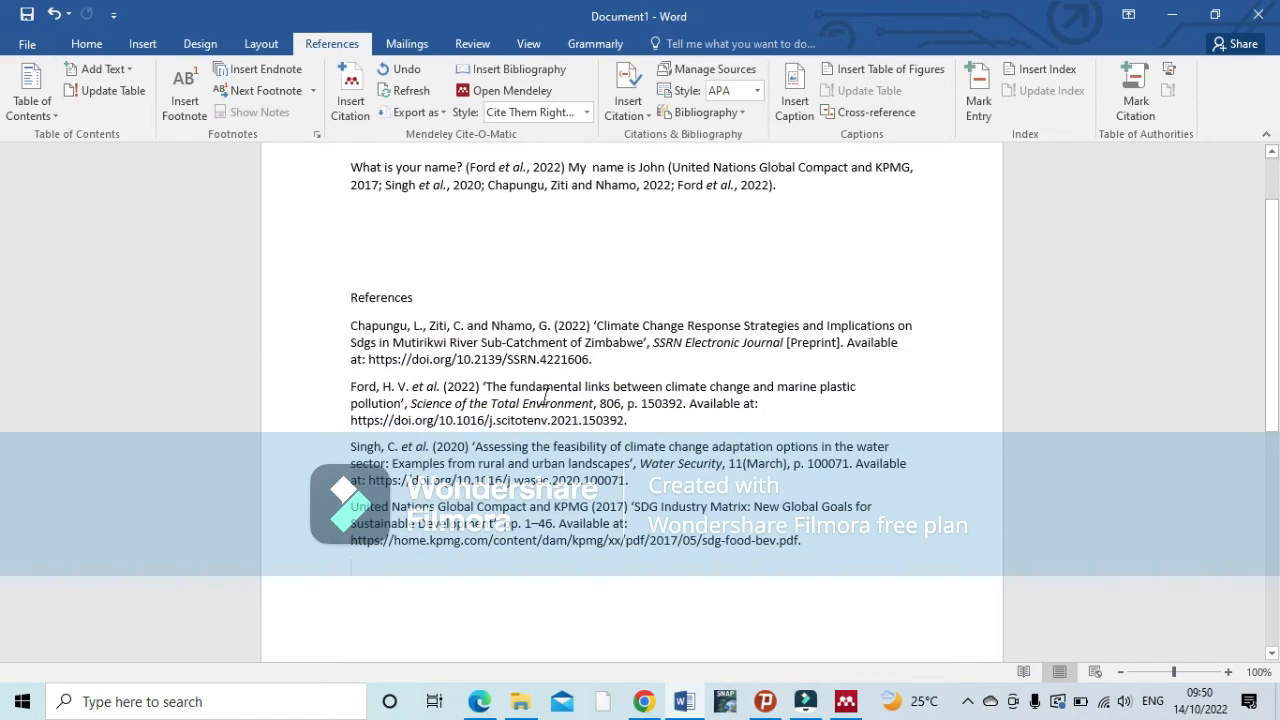
scroll(558, 390, up, 1)
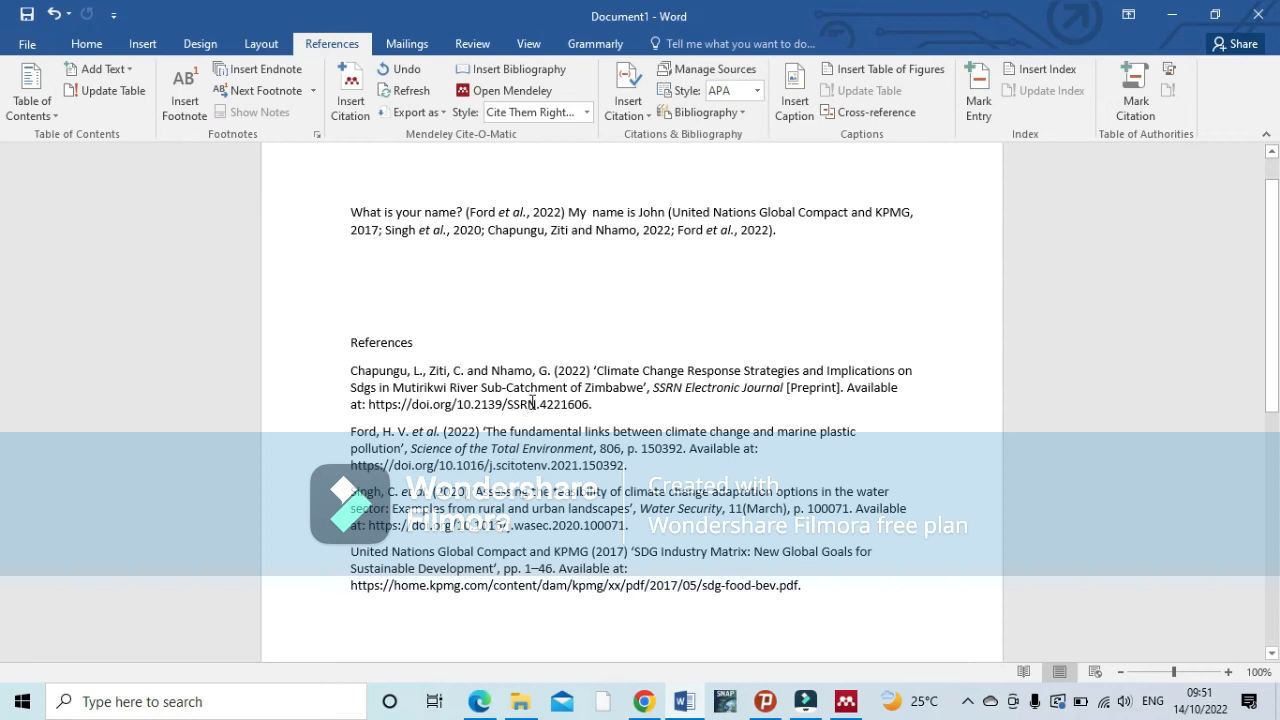
click(799, 234)
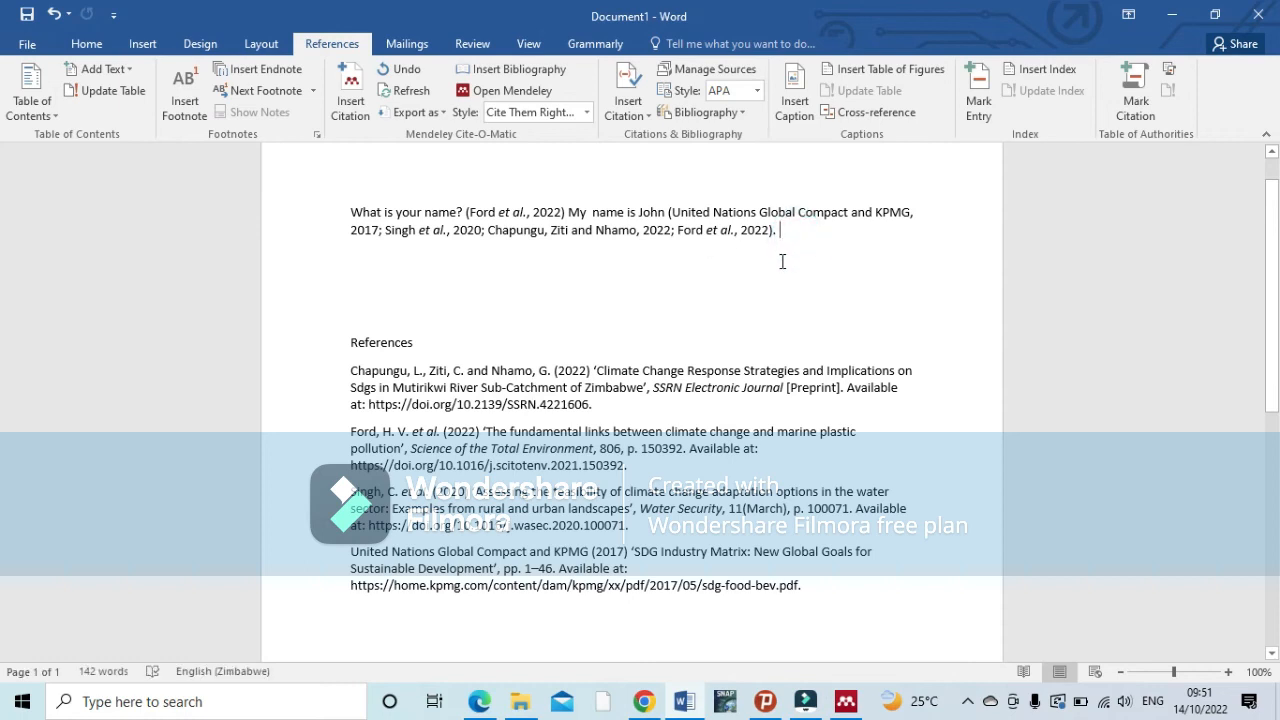
Try the Harvard reference format 1 and Nature styles, and switch the citations and bibliography to American Medical Association 11th edition.
click(571, 306)
click(588, 114)
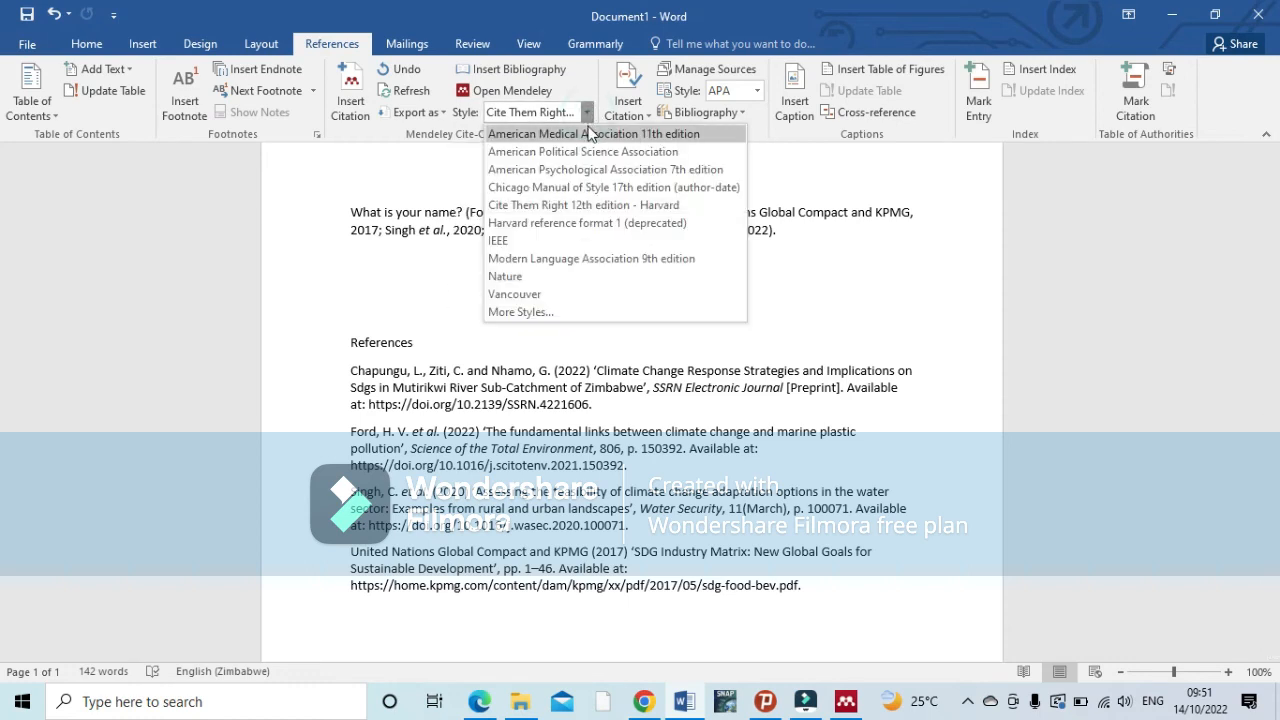
click(553, 224)
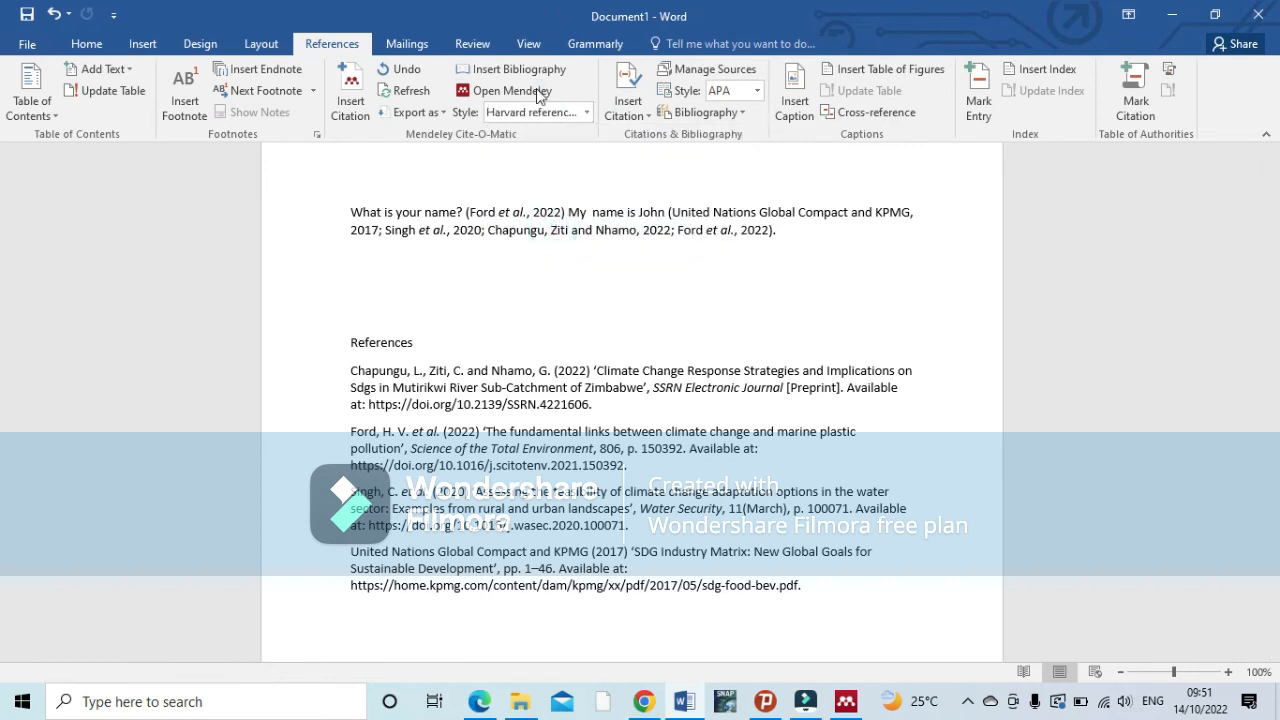
click(587, 113)
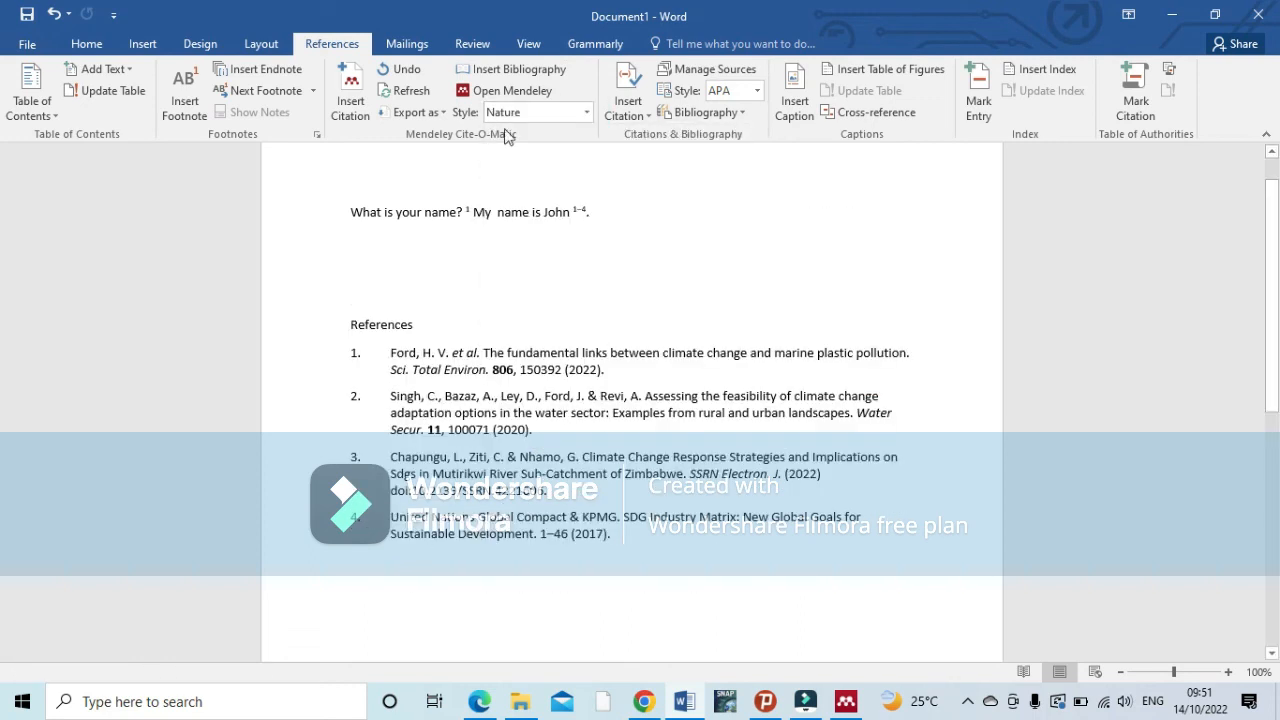
click(586, 113)
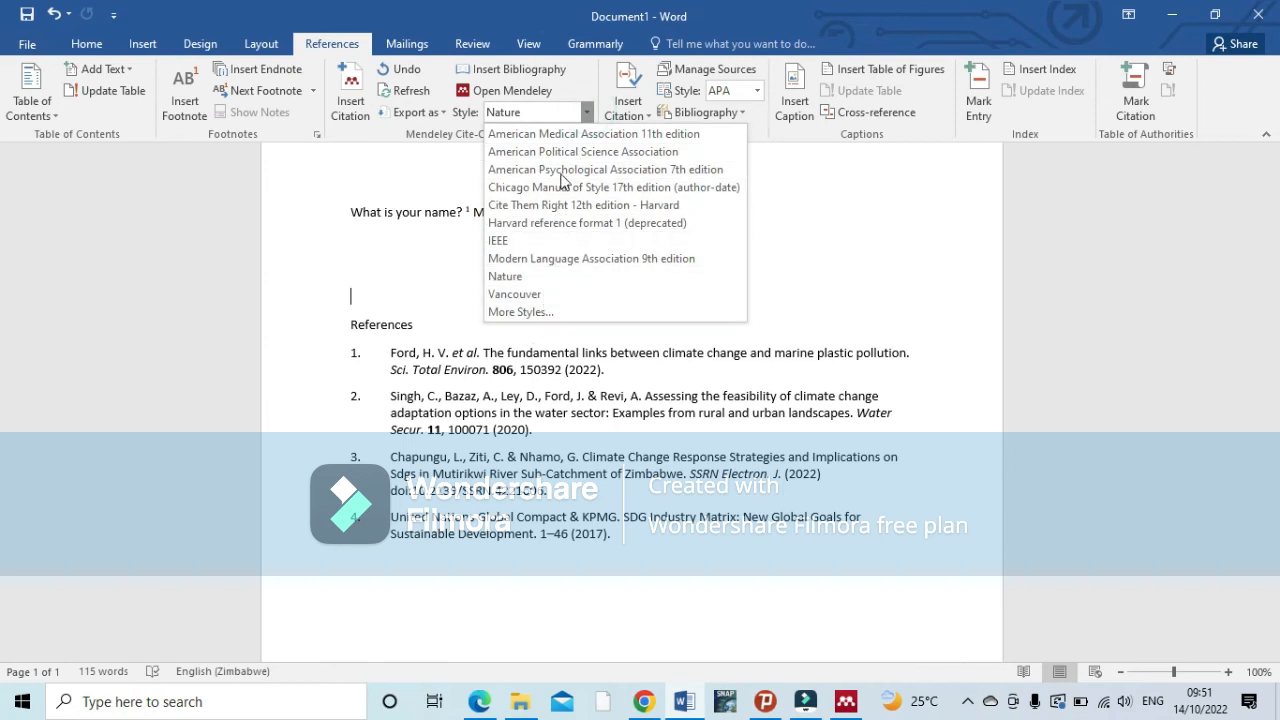
click(566, 134)
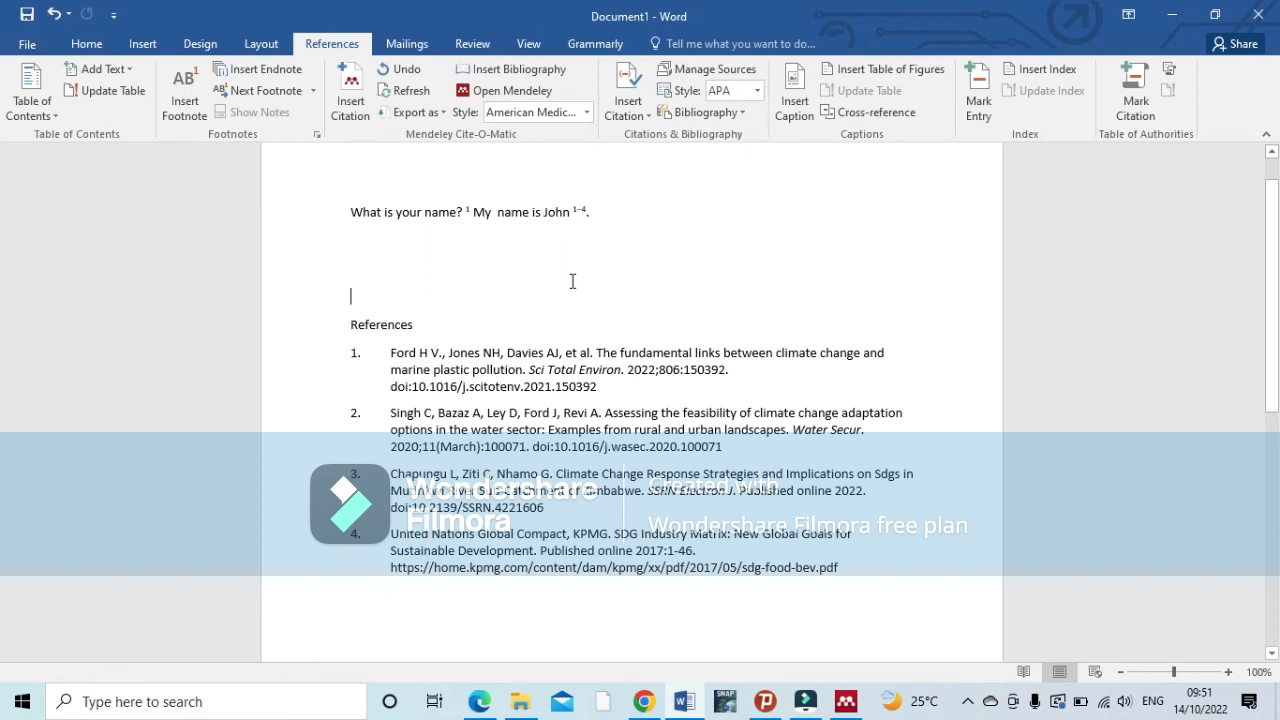
click(711, 255)
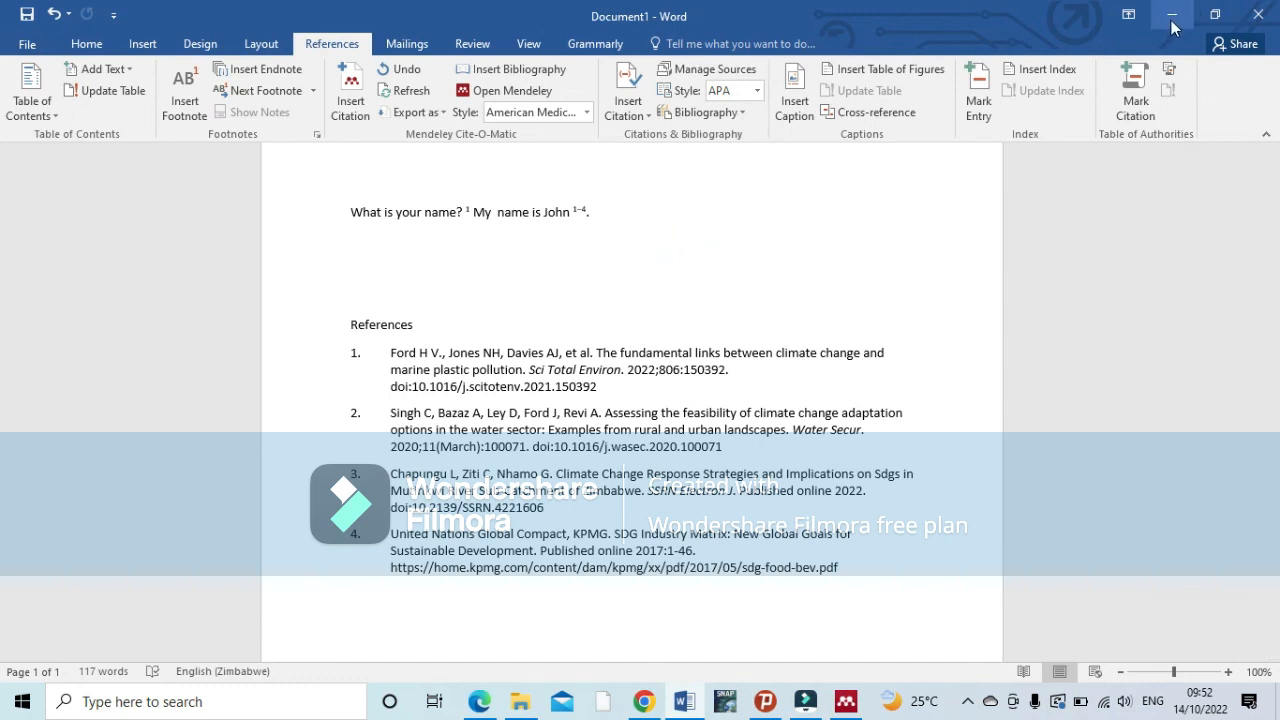
click(846, 702)
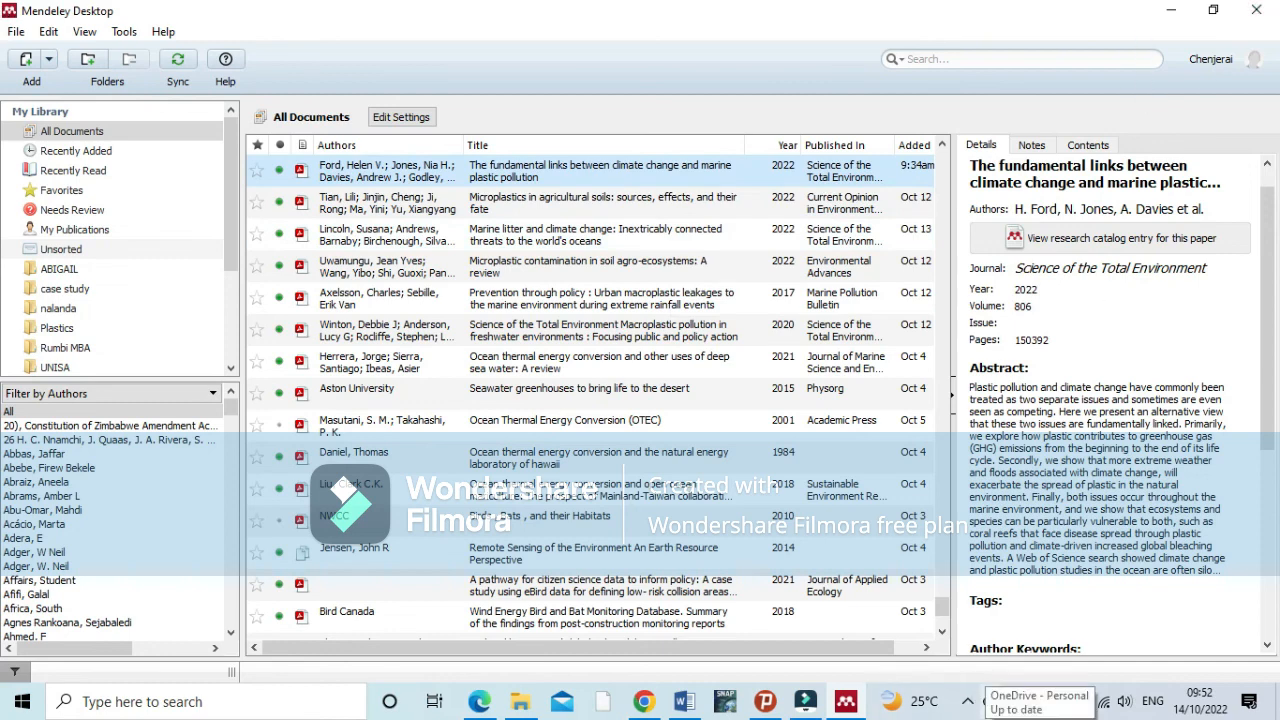
click(967, 701)
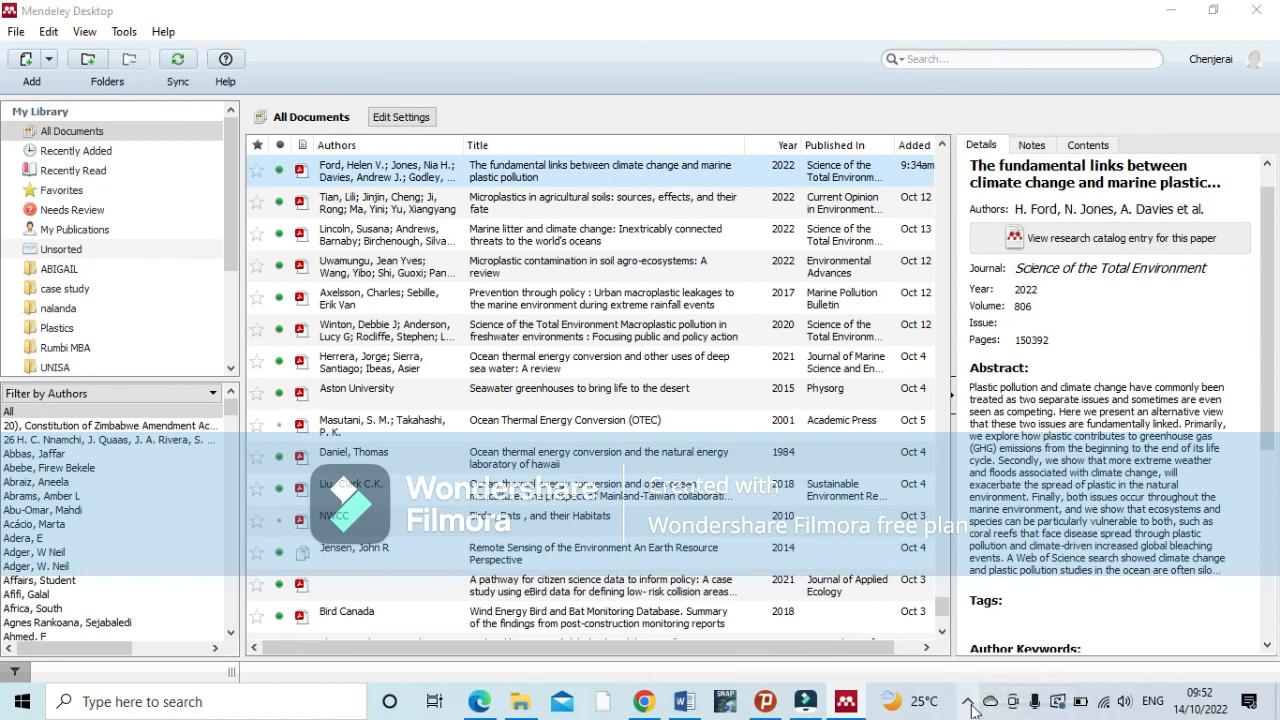
right_click(968, 663)
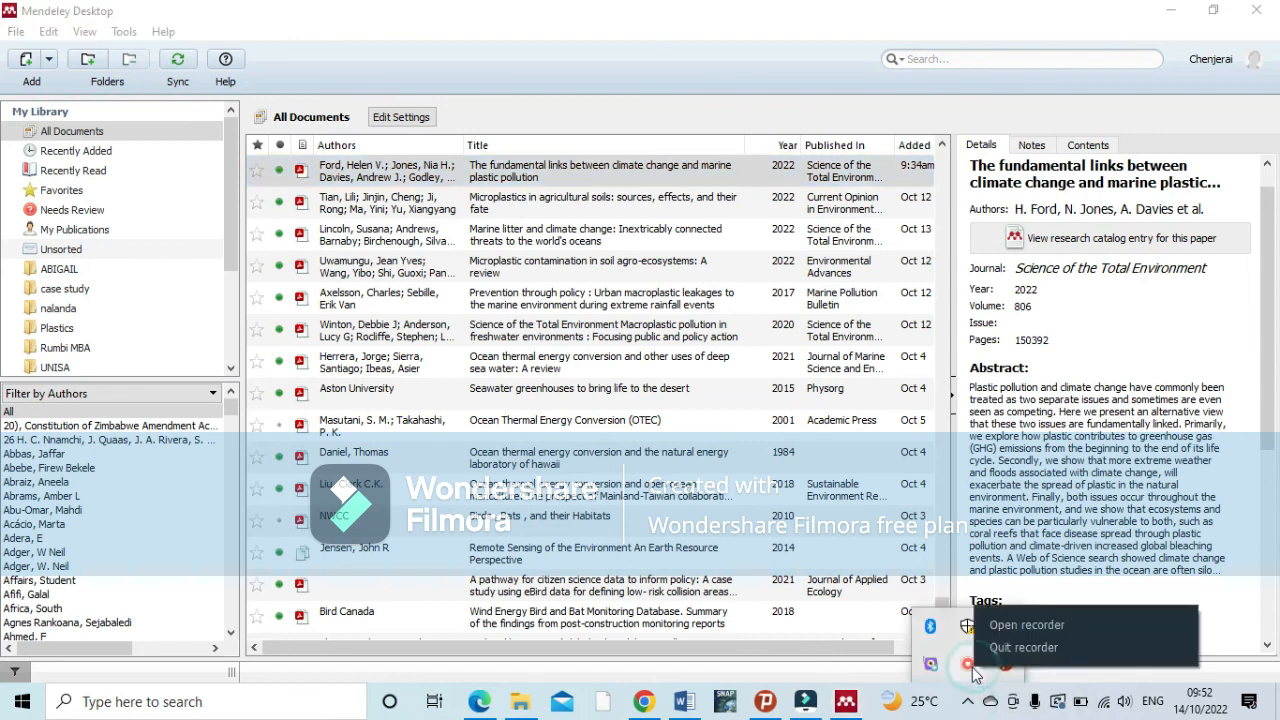